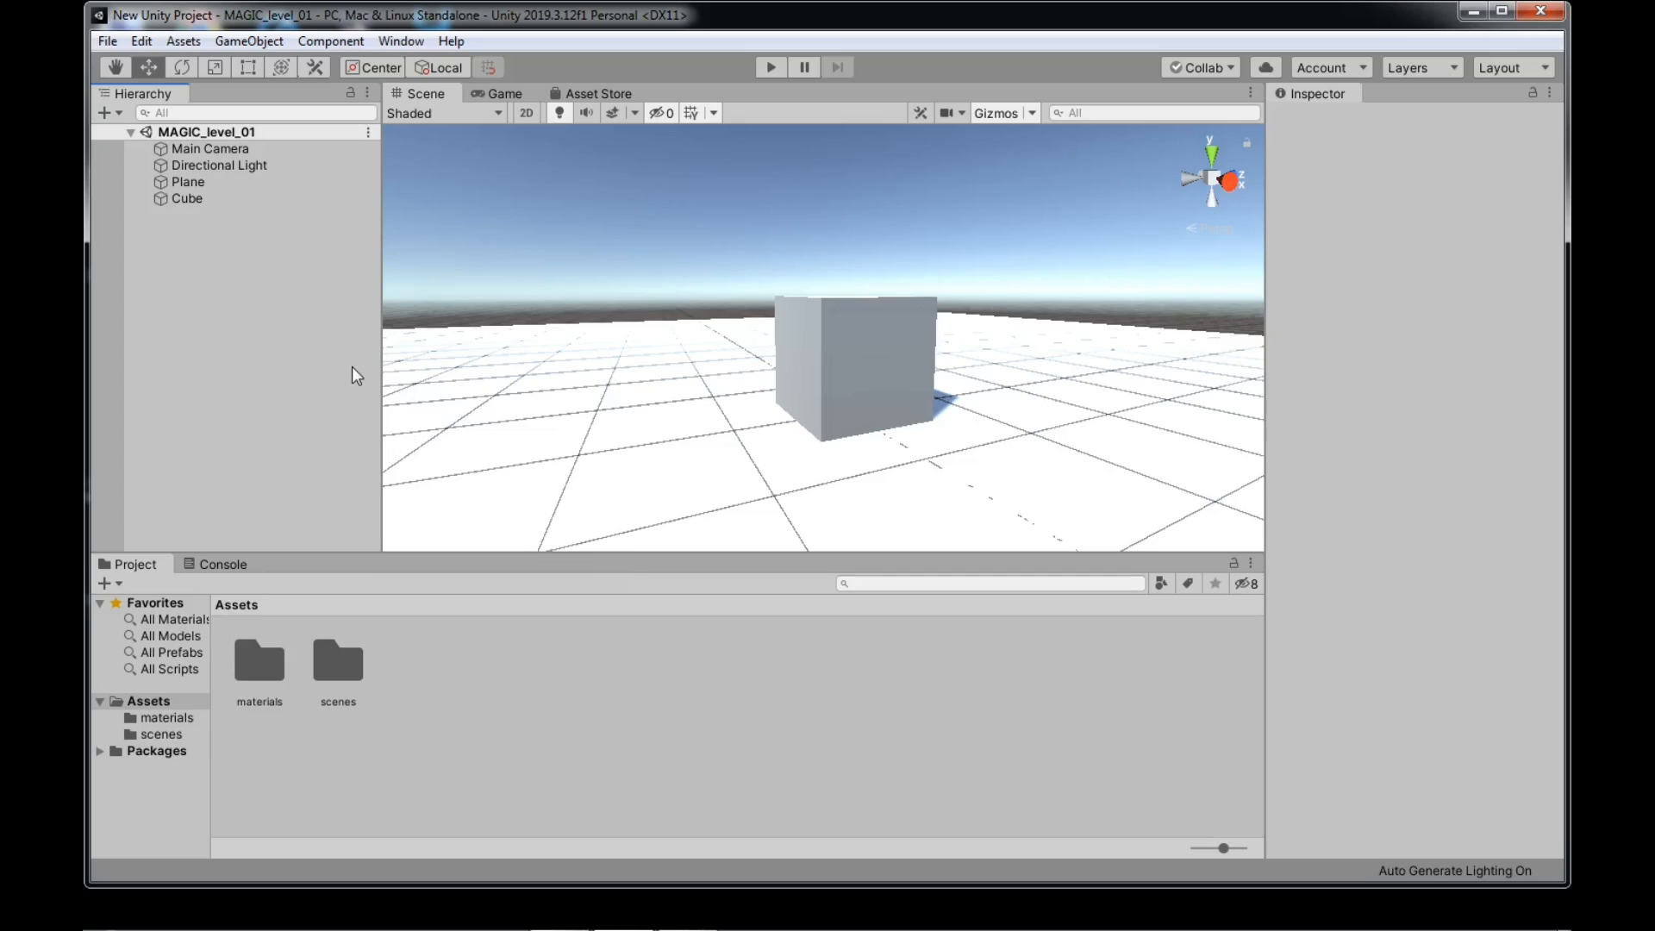
Switch to the browser to consult the Unity manual's GameObject page, and return to the Unity editor.
{"action": "left_click", "coordinate": [678, 926]}
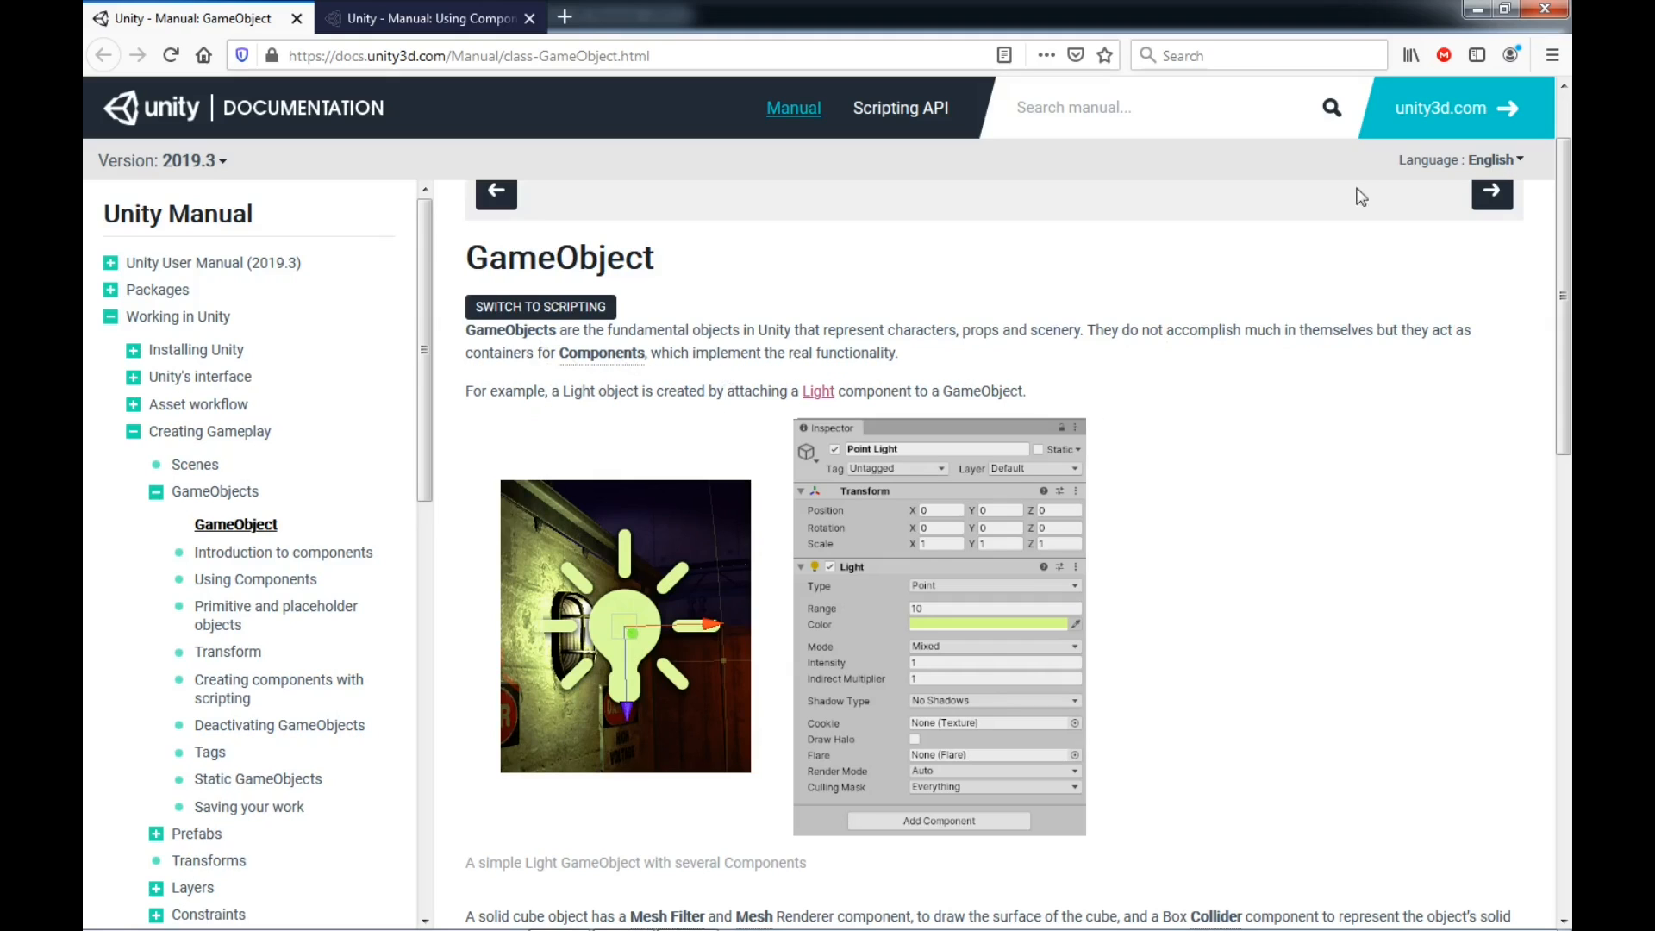
{"action": "left_click", "coordinate": [1478, 9]}
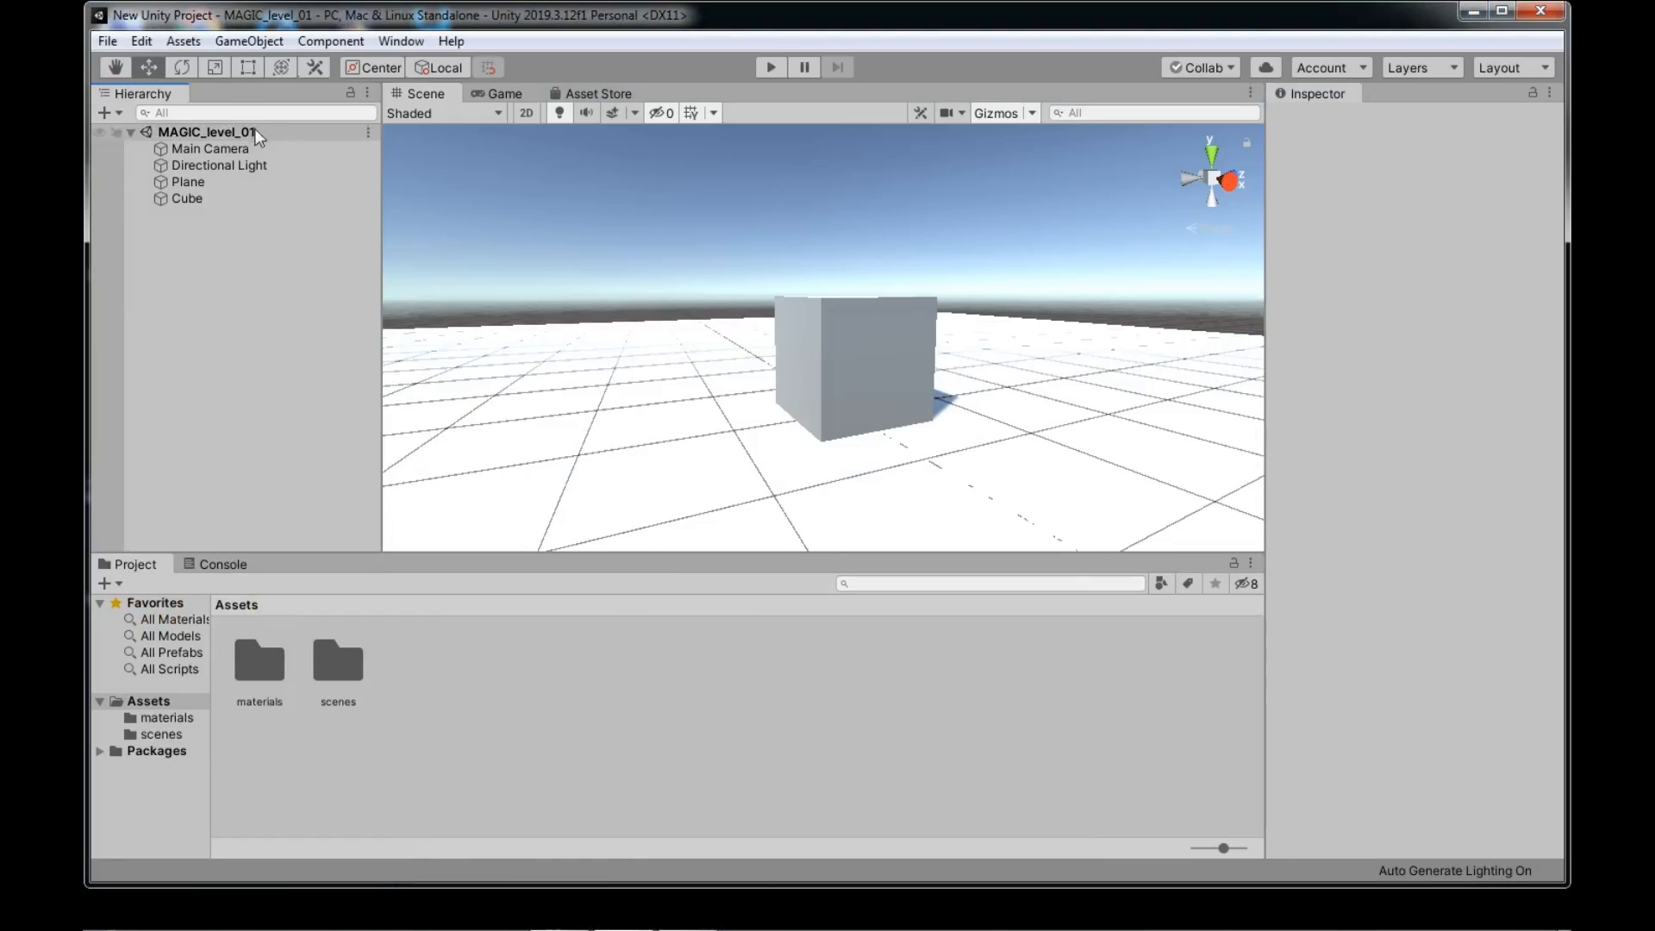
Create an empty game object and raise it above the cube to about Y 1.5.
{"action": "left_click", "coordinate": [242, 43]}
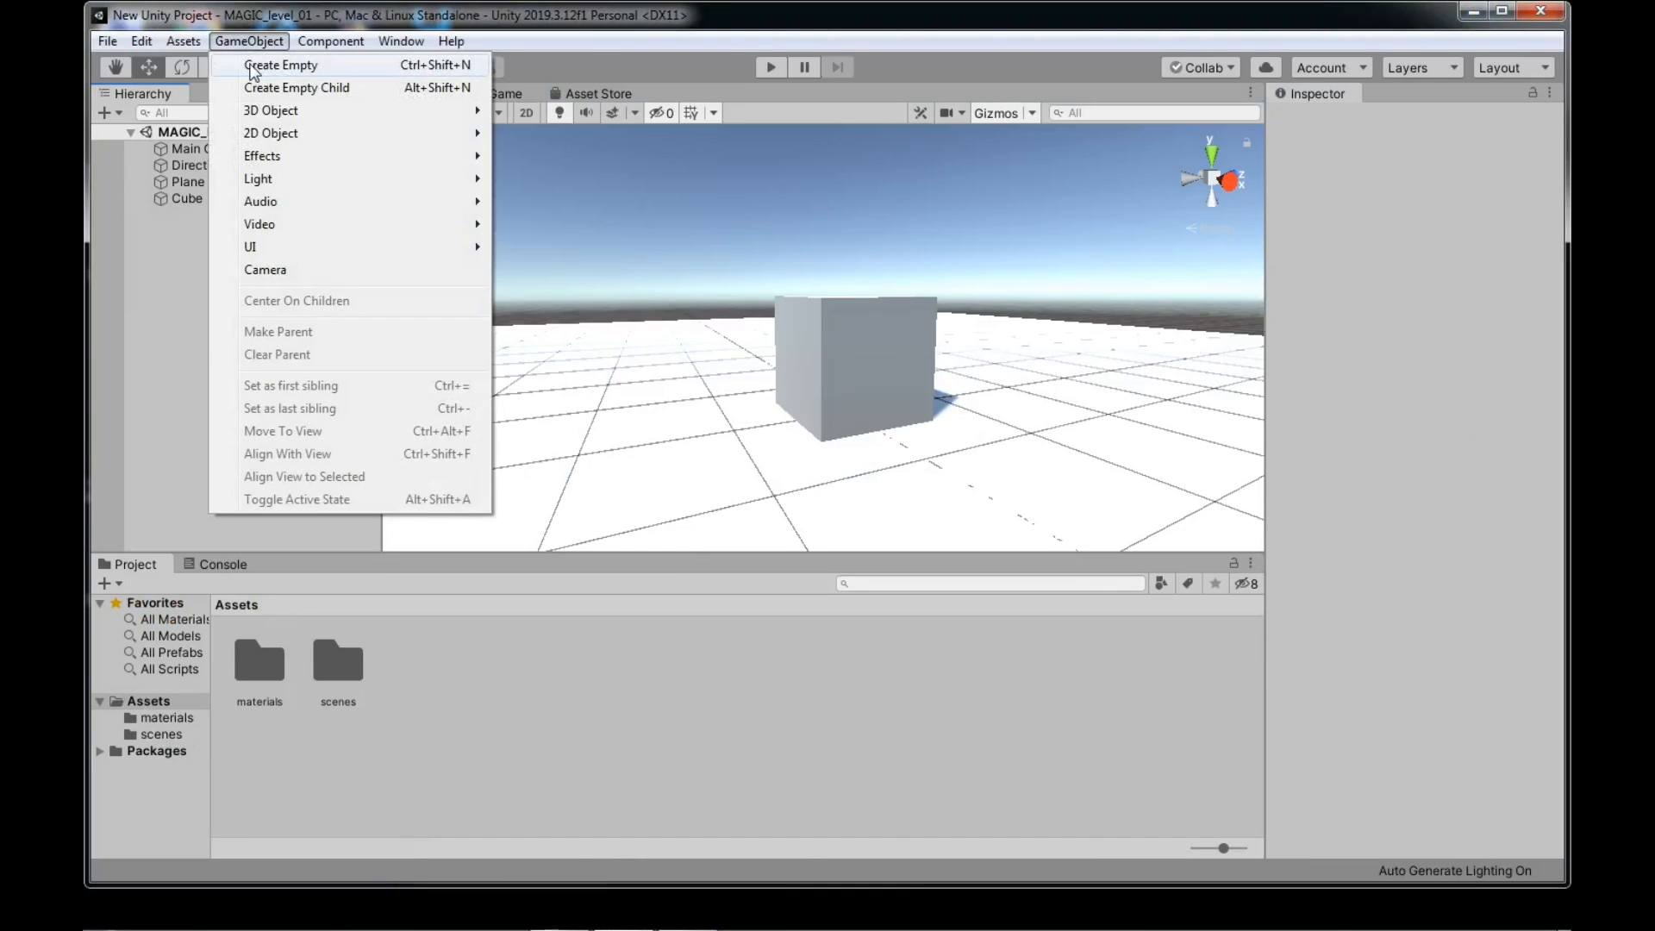
{"action": "left_click", "coordinate": [252, 67]}
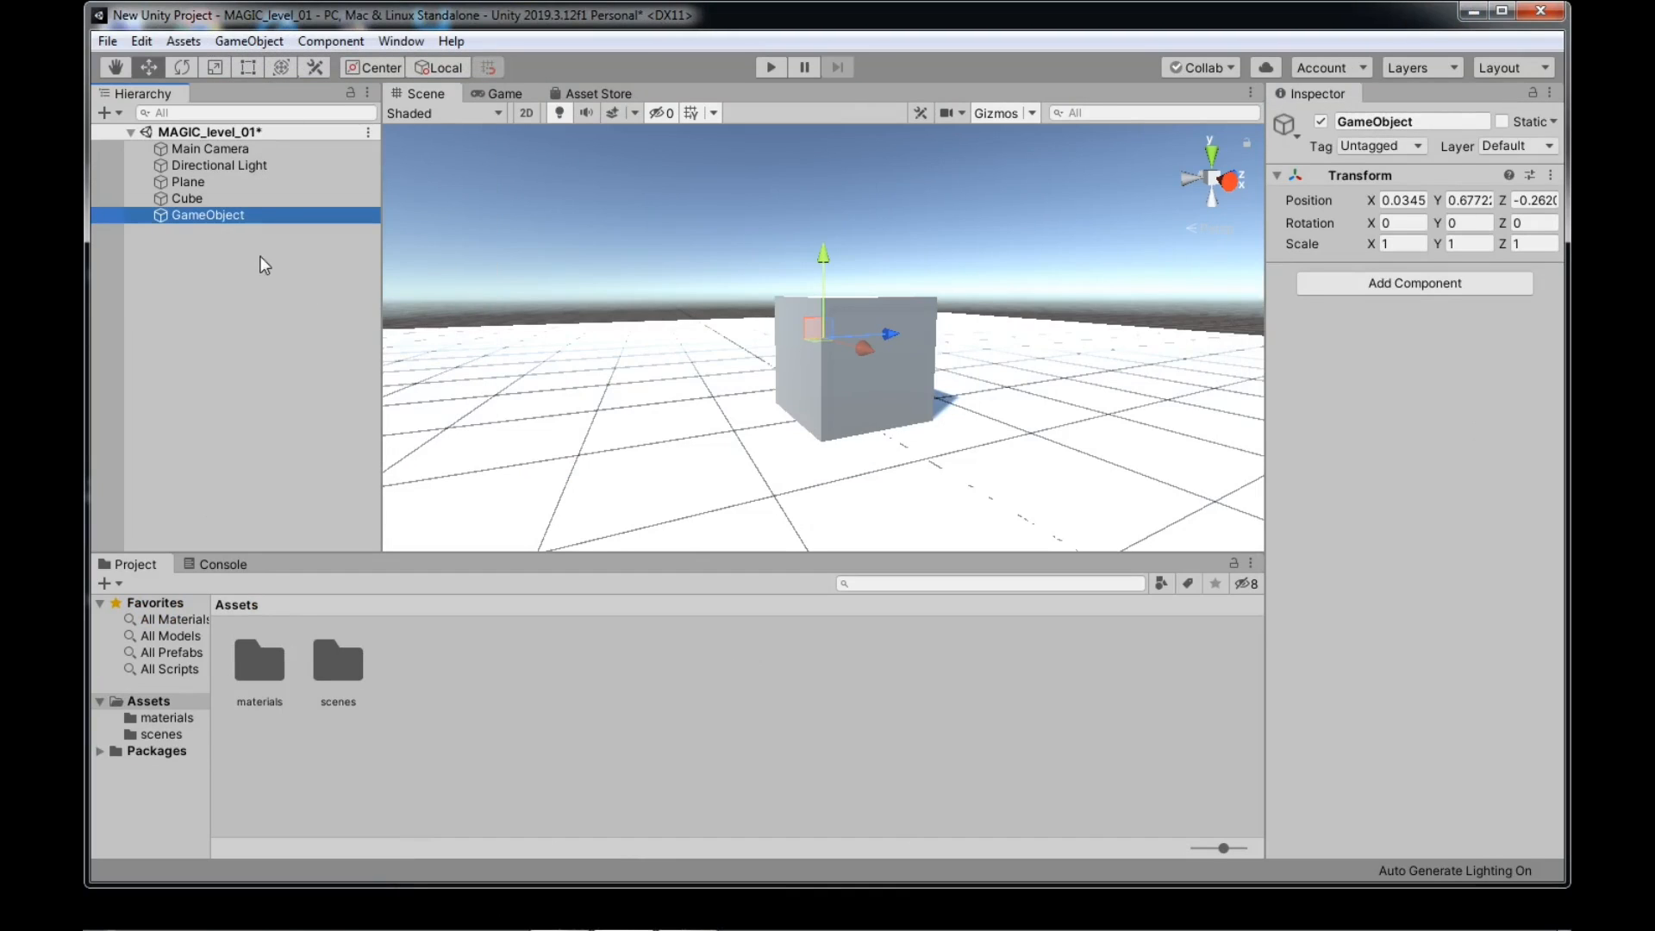
{"action": "left_click_drag", "start_coordinate": [828, 255], "coordinate": [845, 159]}
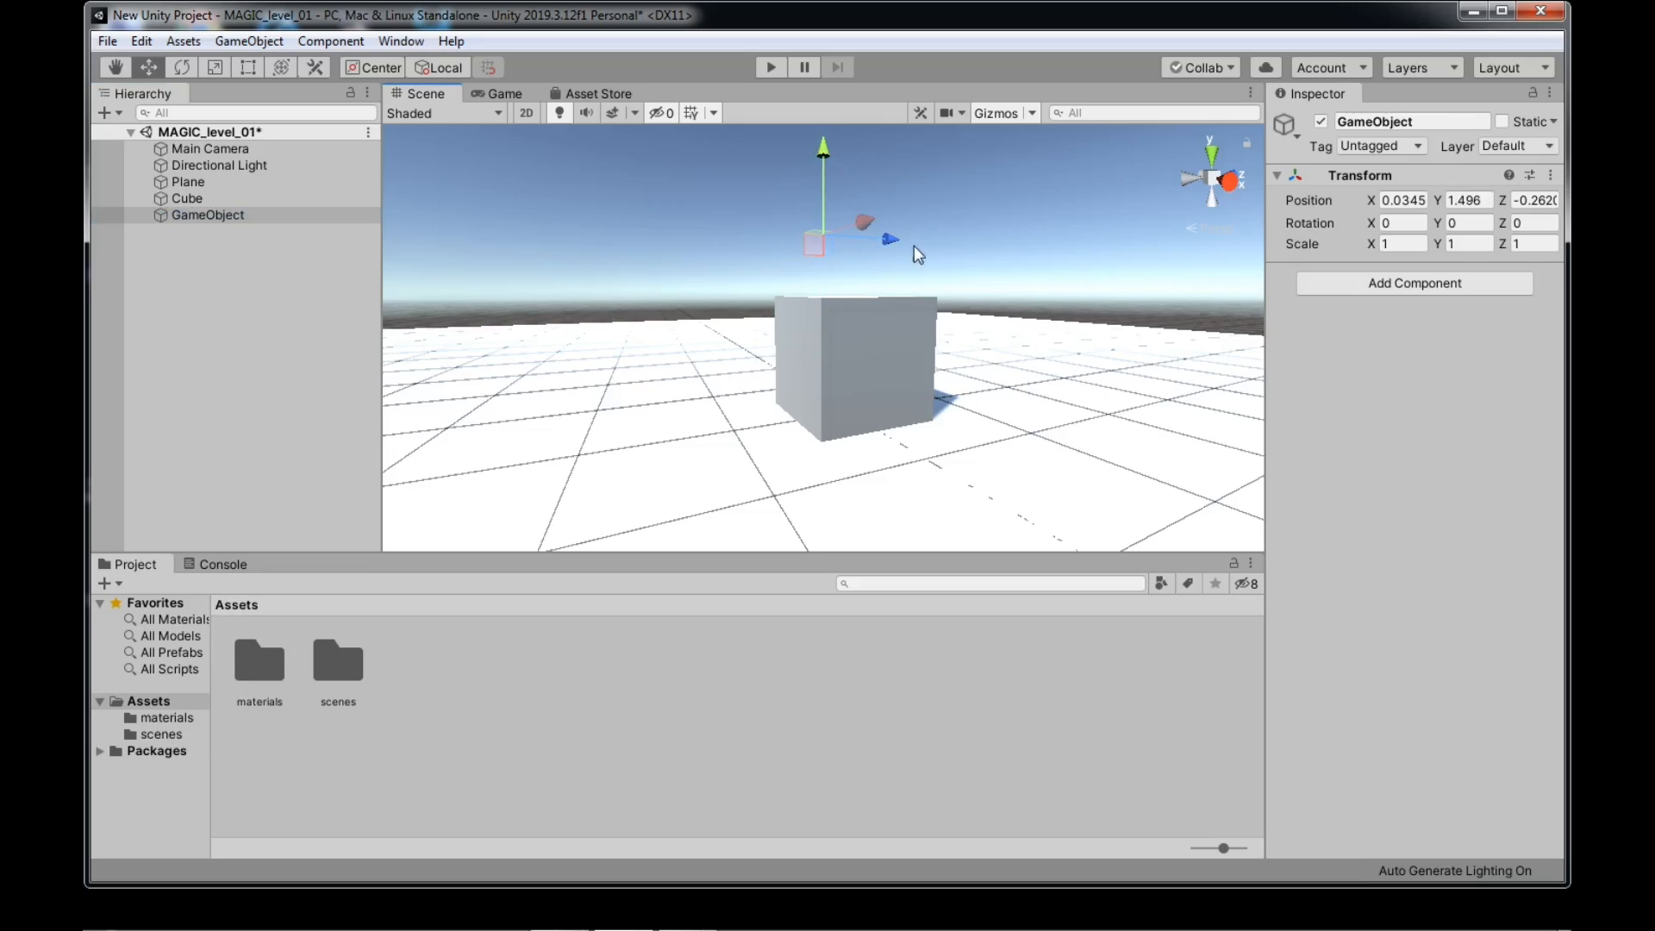
Add a Mesh Filter component to the empty game object and assign it the Sphere mesh.
{"action": "left_click", "coordinate": [1353, 290]}
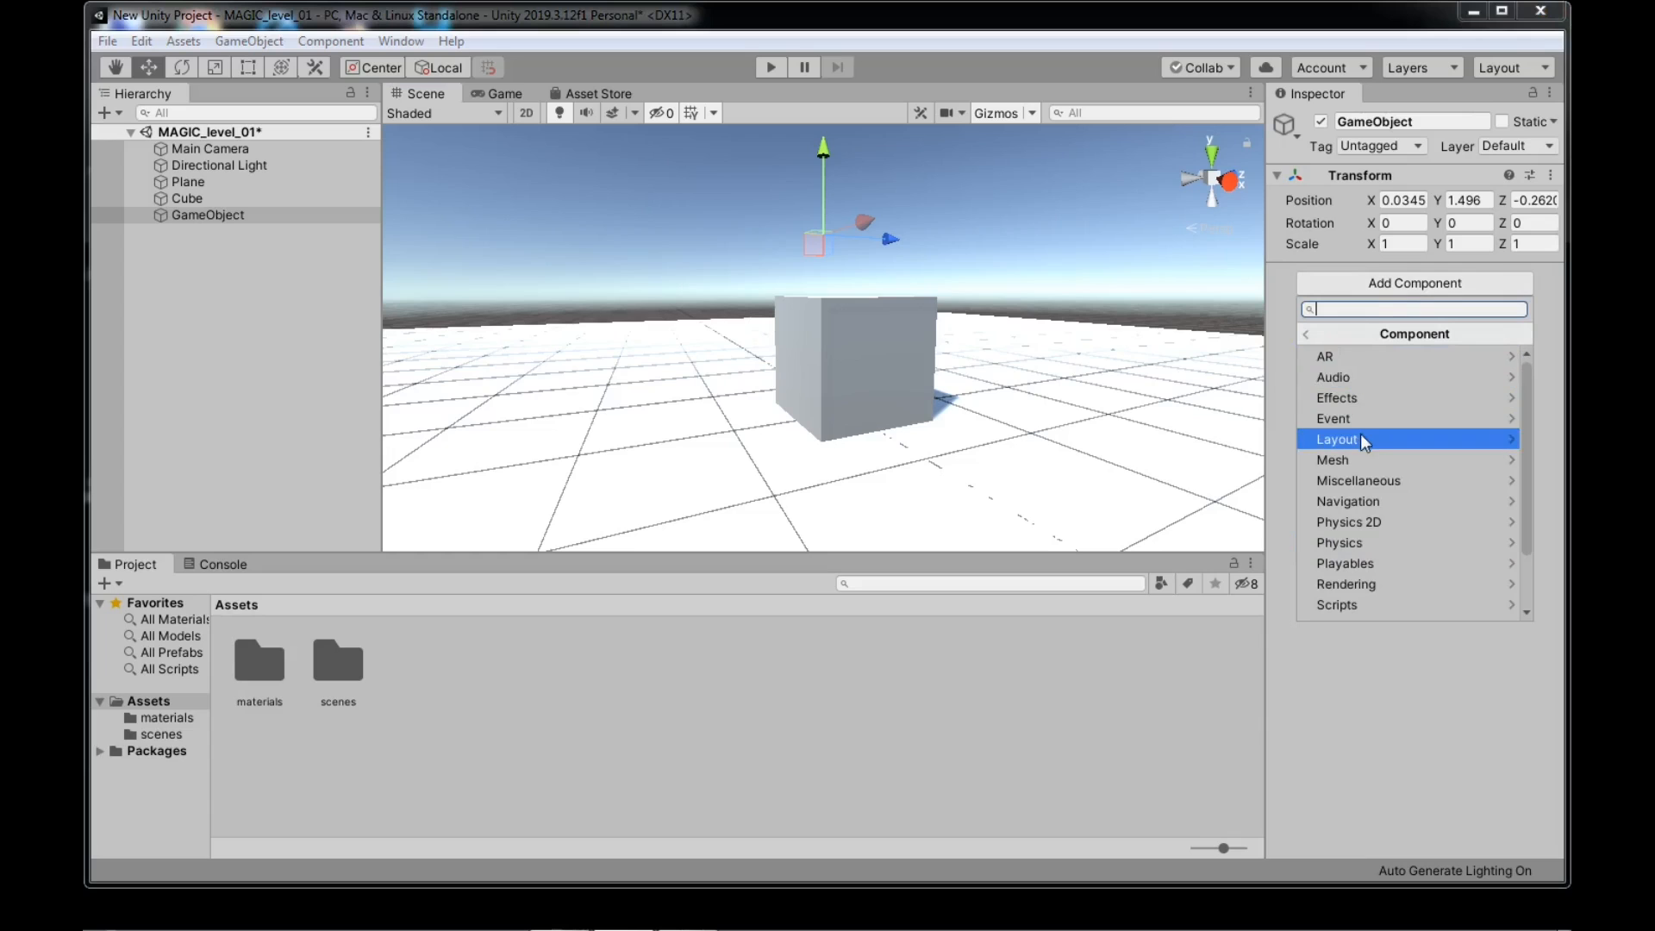
{"action": "left_click", "coordinate": [1362, 460]}
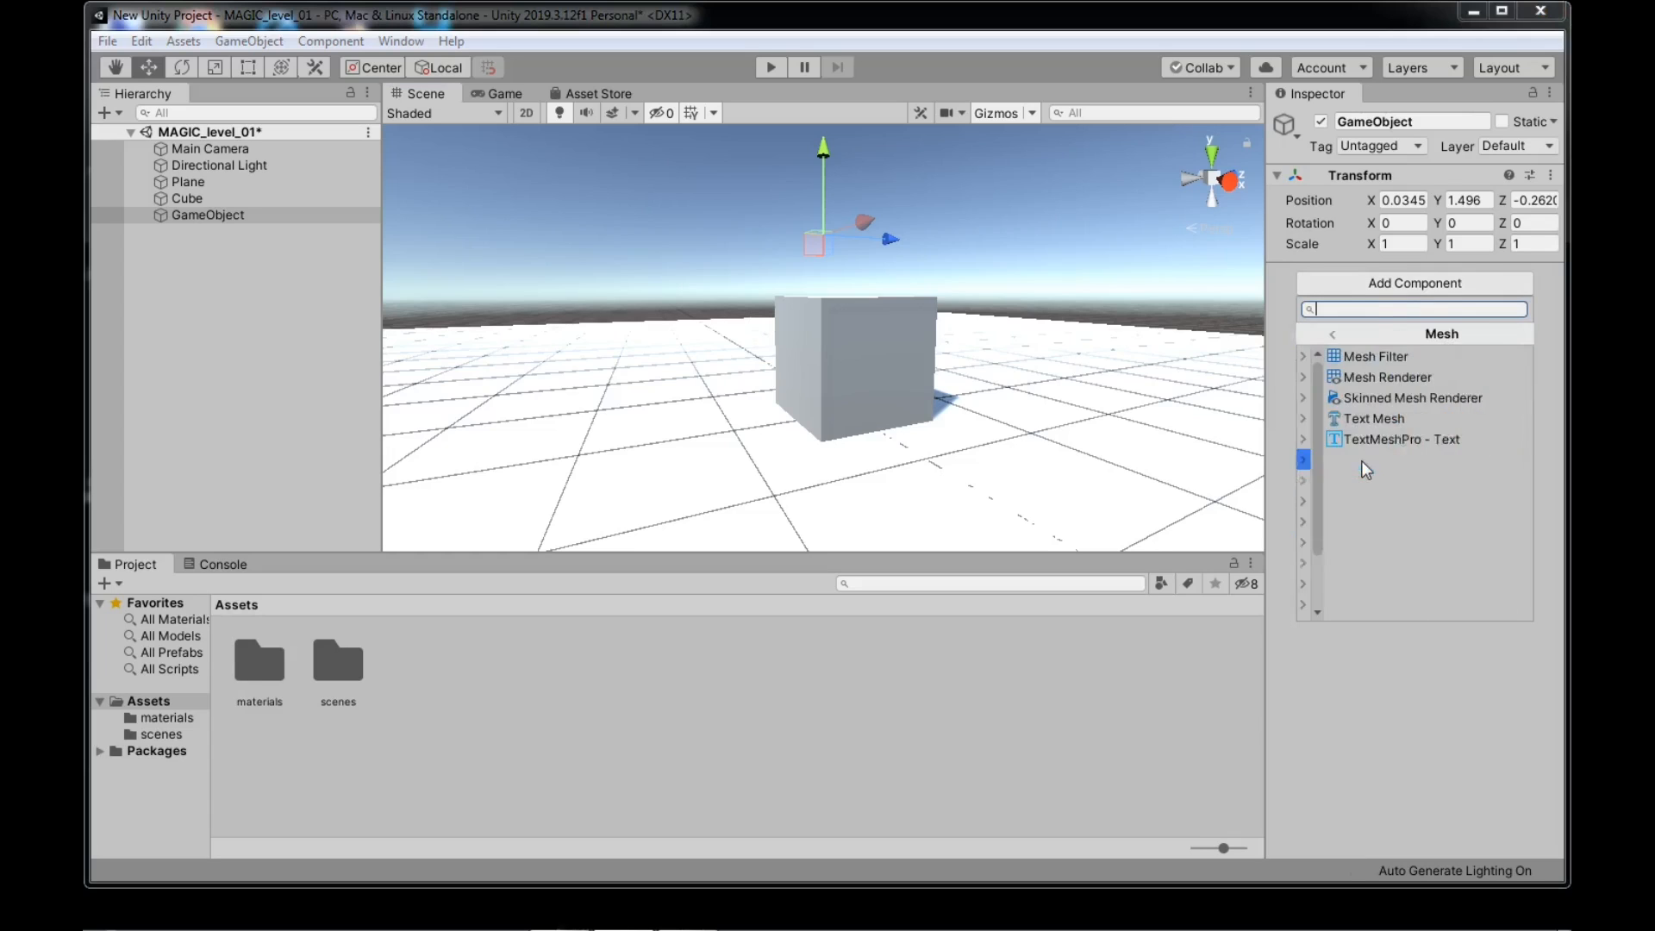
{"action": "left_click", "coordinate": [1364, 356]}
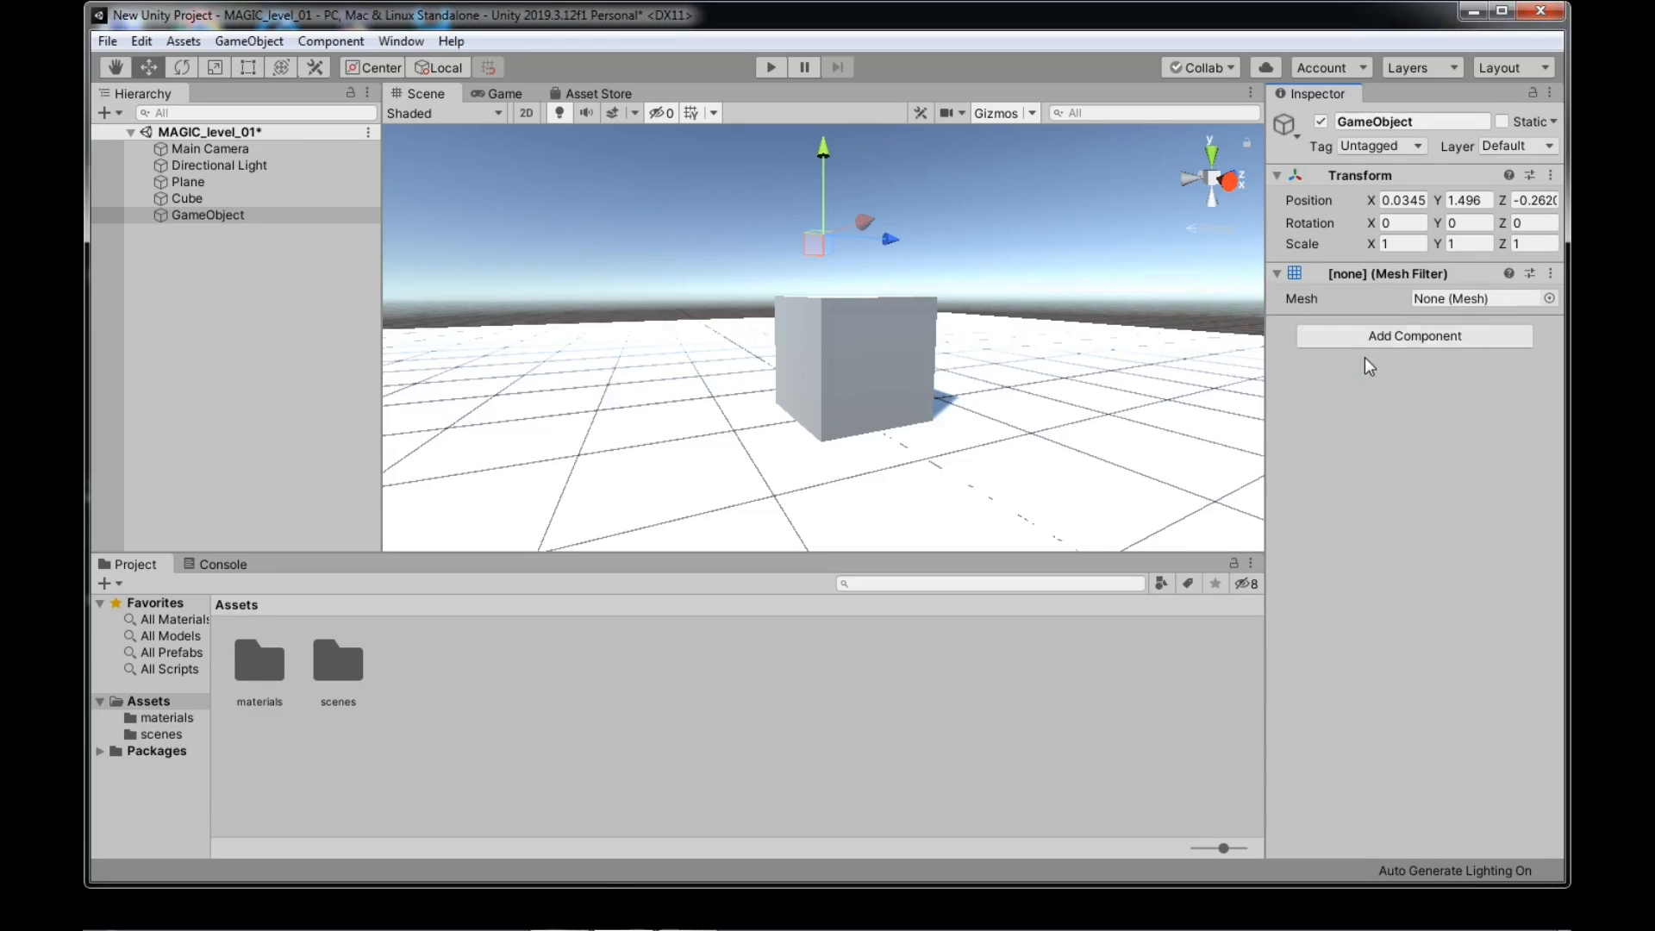
{"action": "left_click", "coordinate": [1549, 298]}
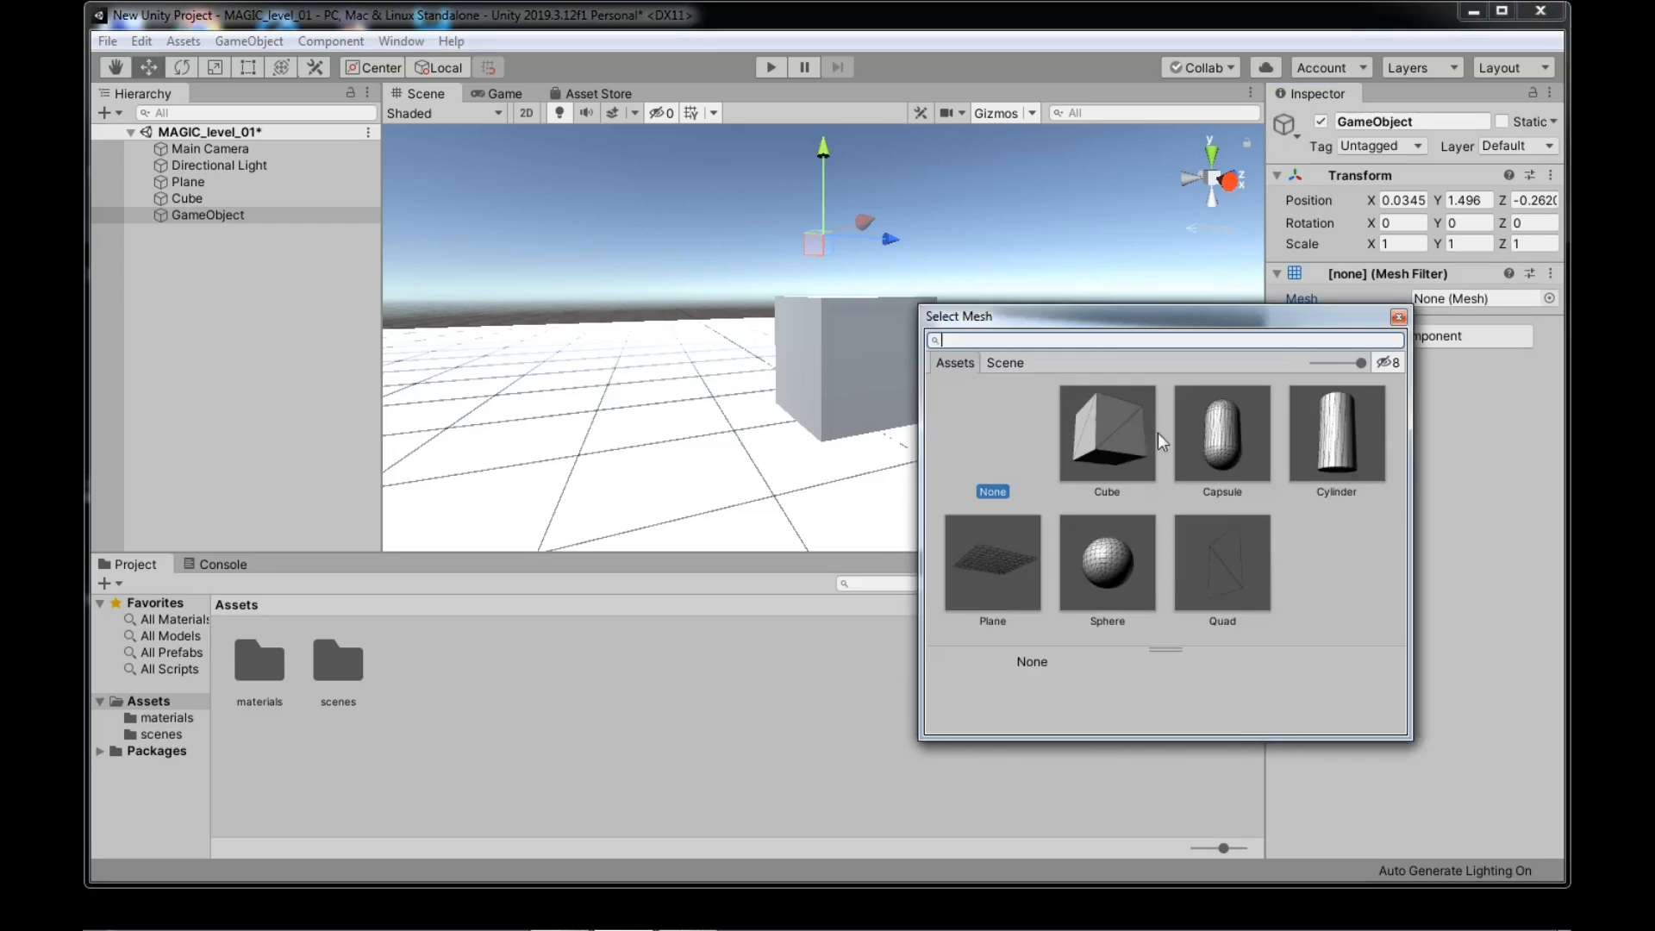
{"action": "left_click", "coordinate": [1121, 552]}
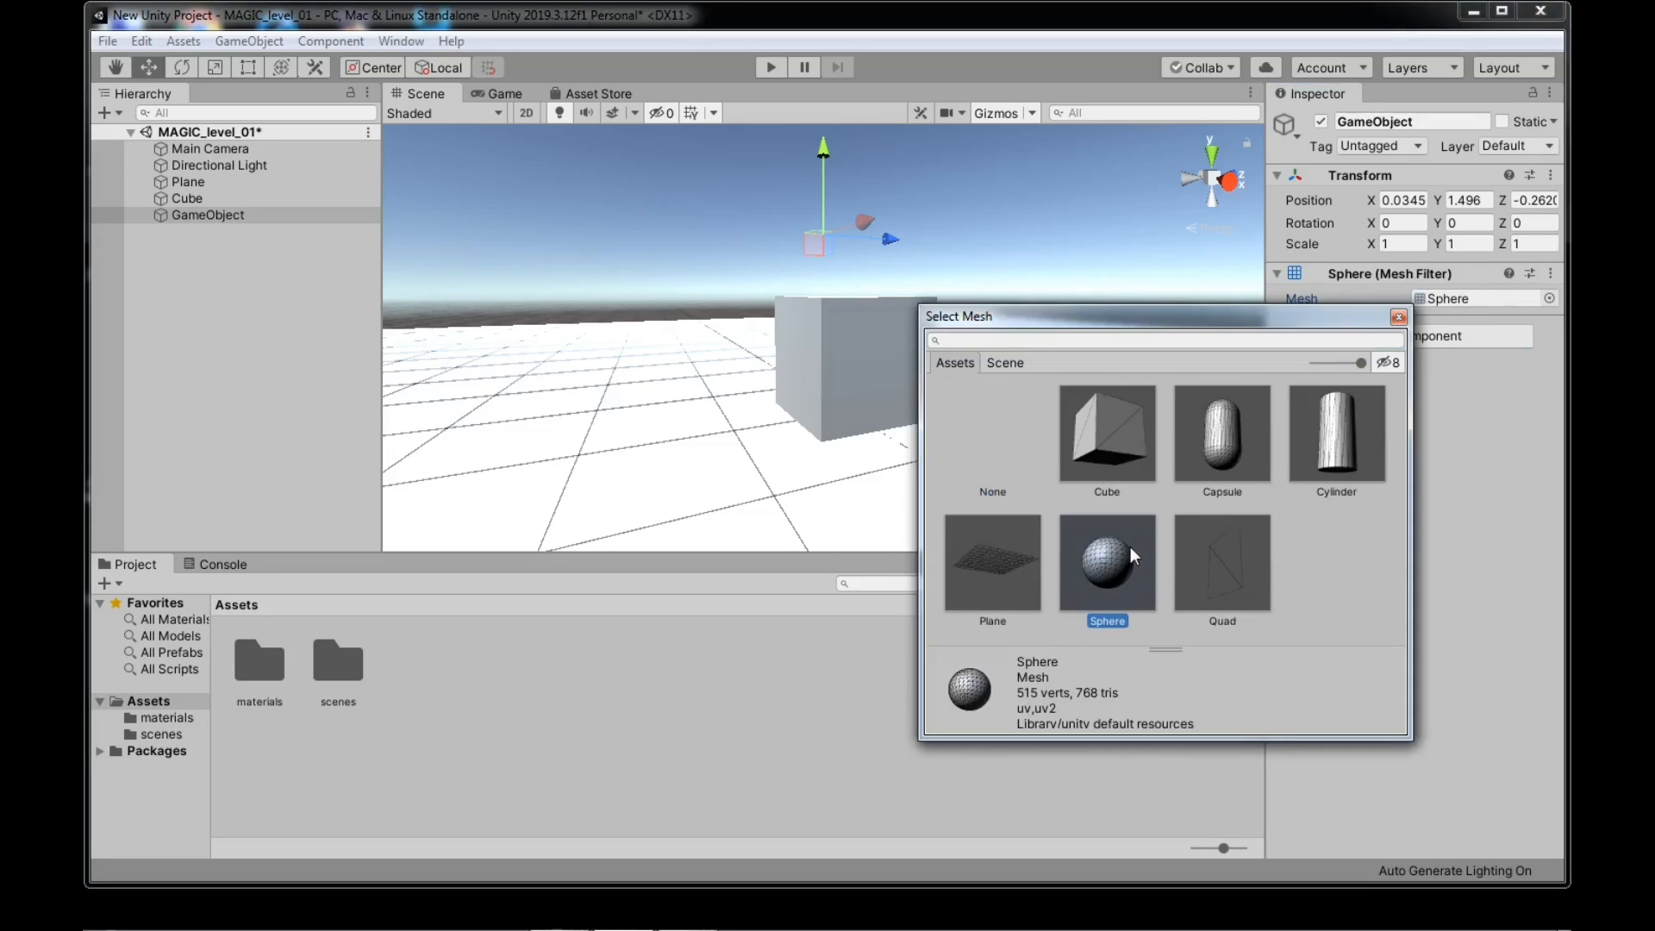
{"action": "left_click", "coordinate": [1399, 317]}
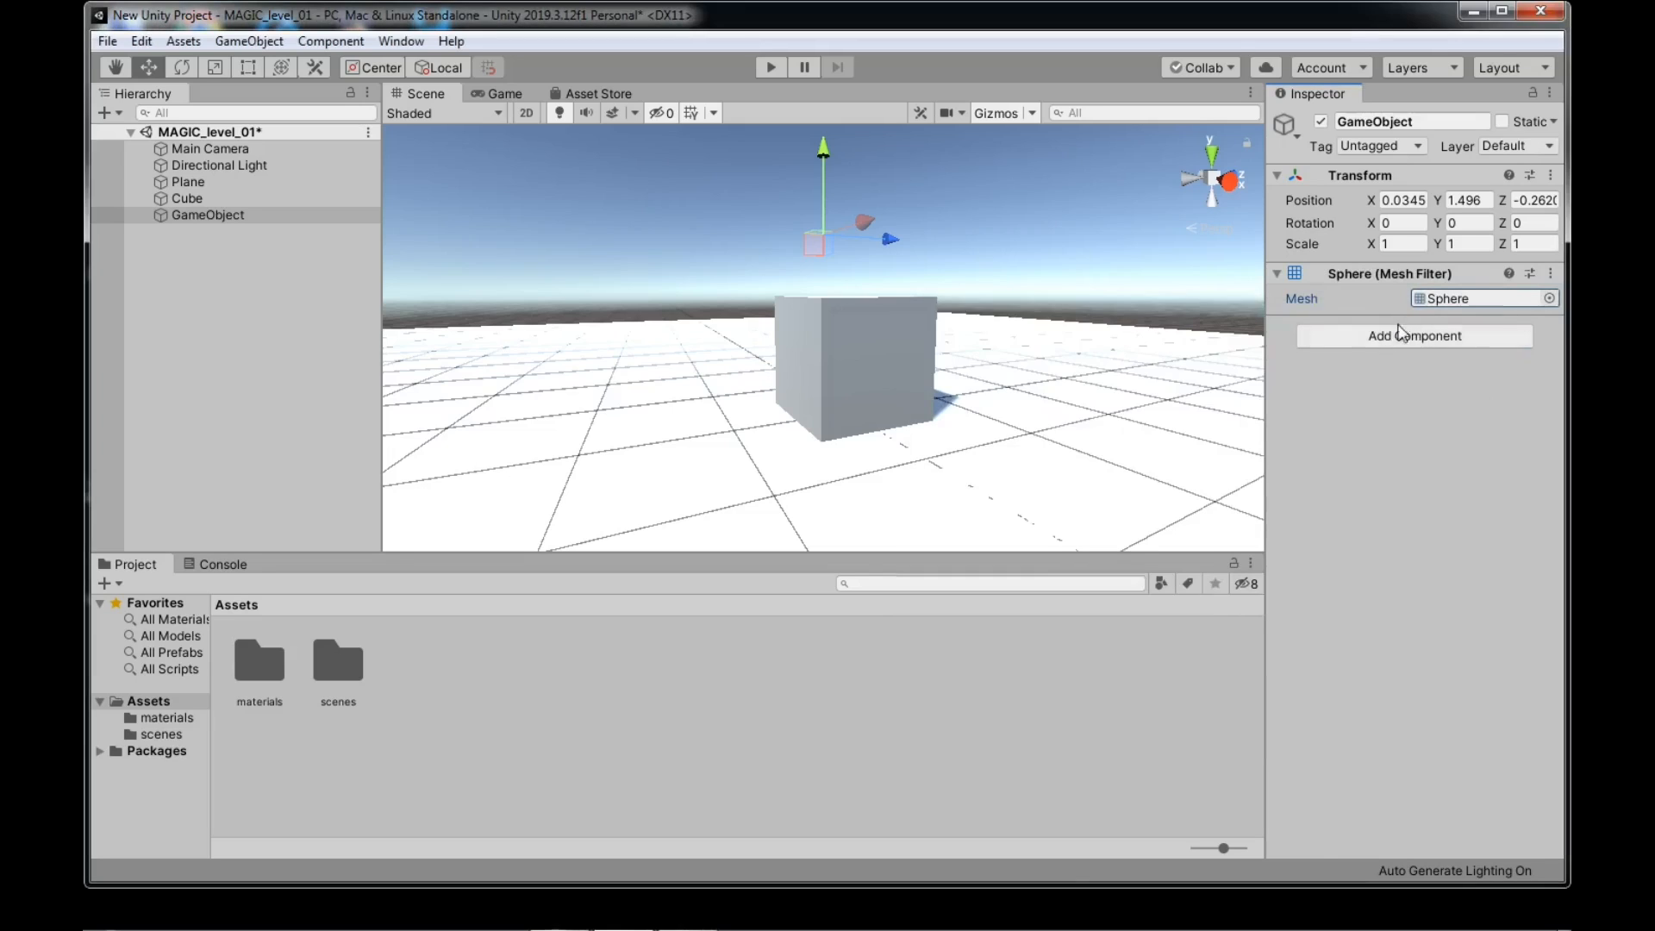
Add a Mesh Renderer component to the game object and set its Element 0 material to grey.
{"action": "left_click", "coordinate": [1392, 344]}
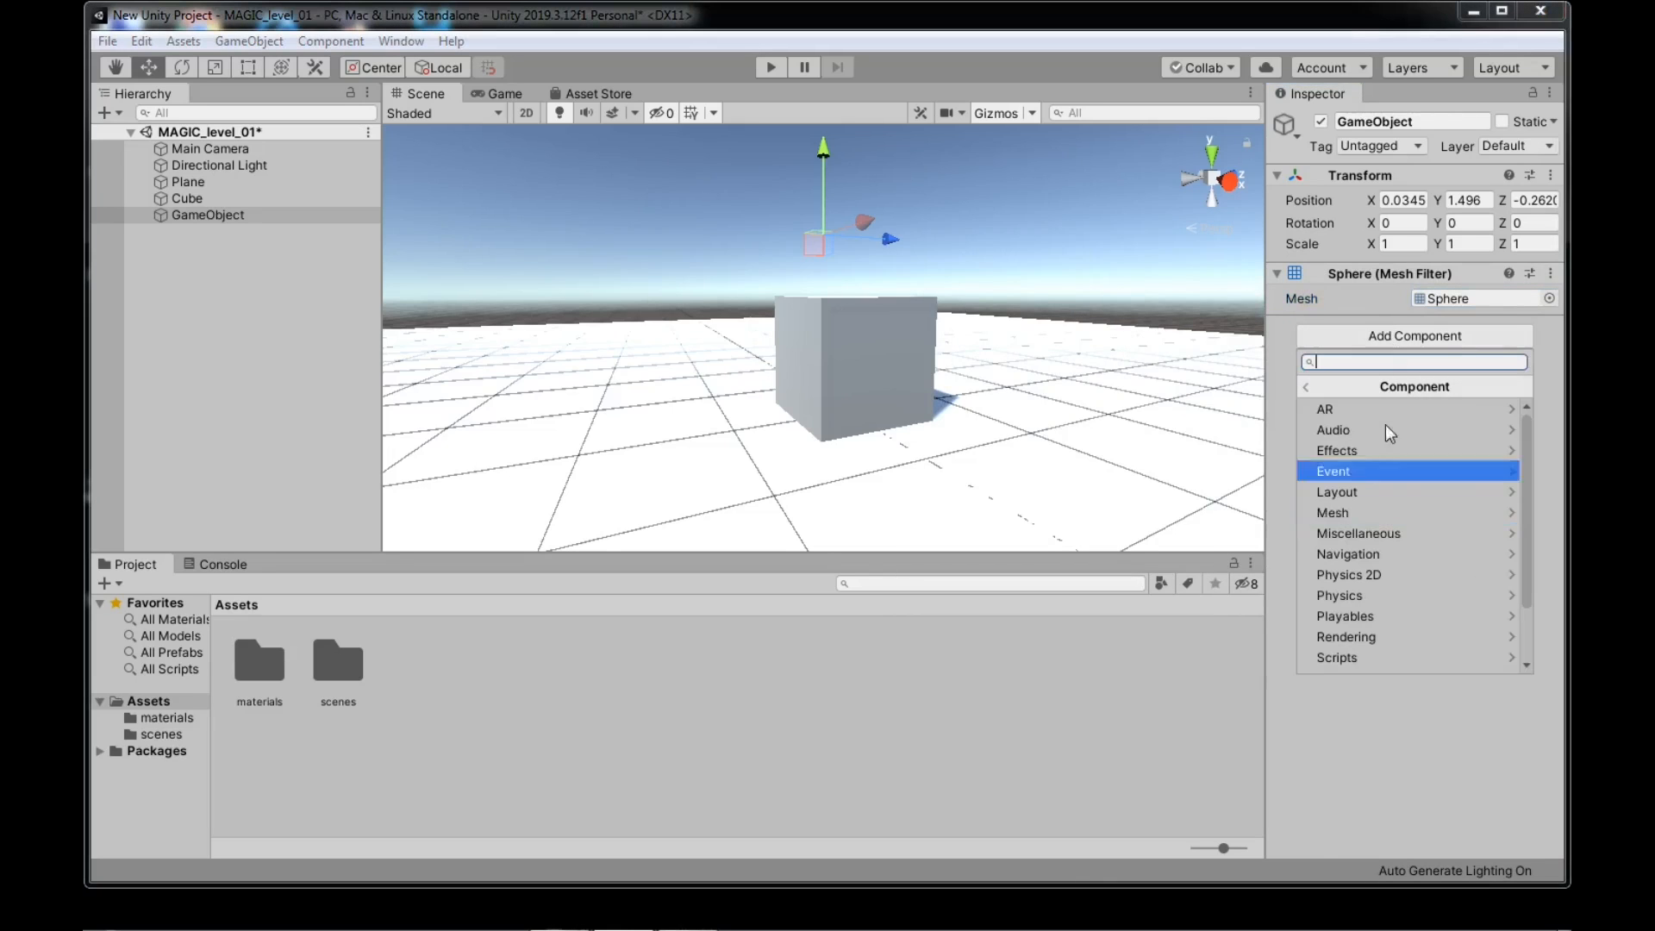
{"action": "left_click", "coordinate": [1374, 515]}
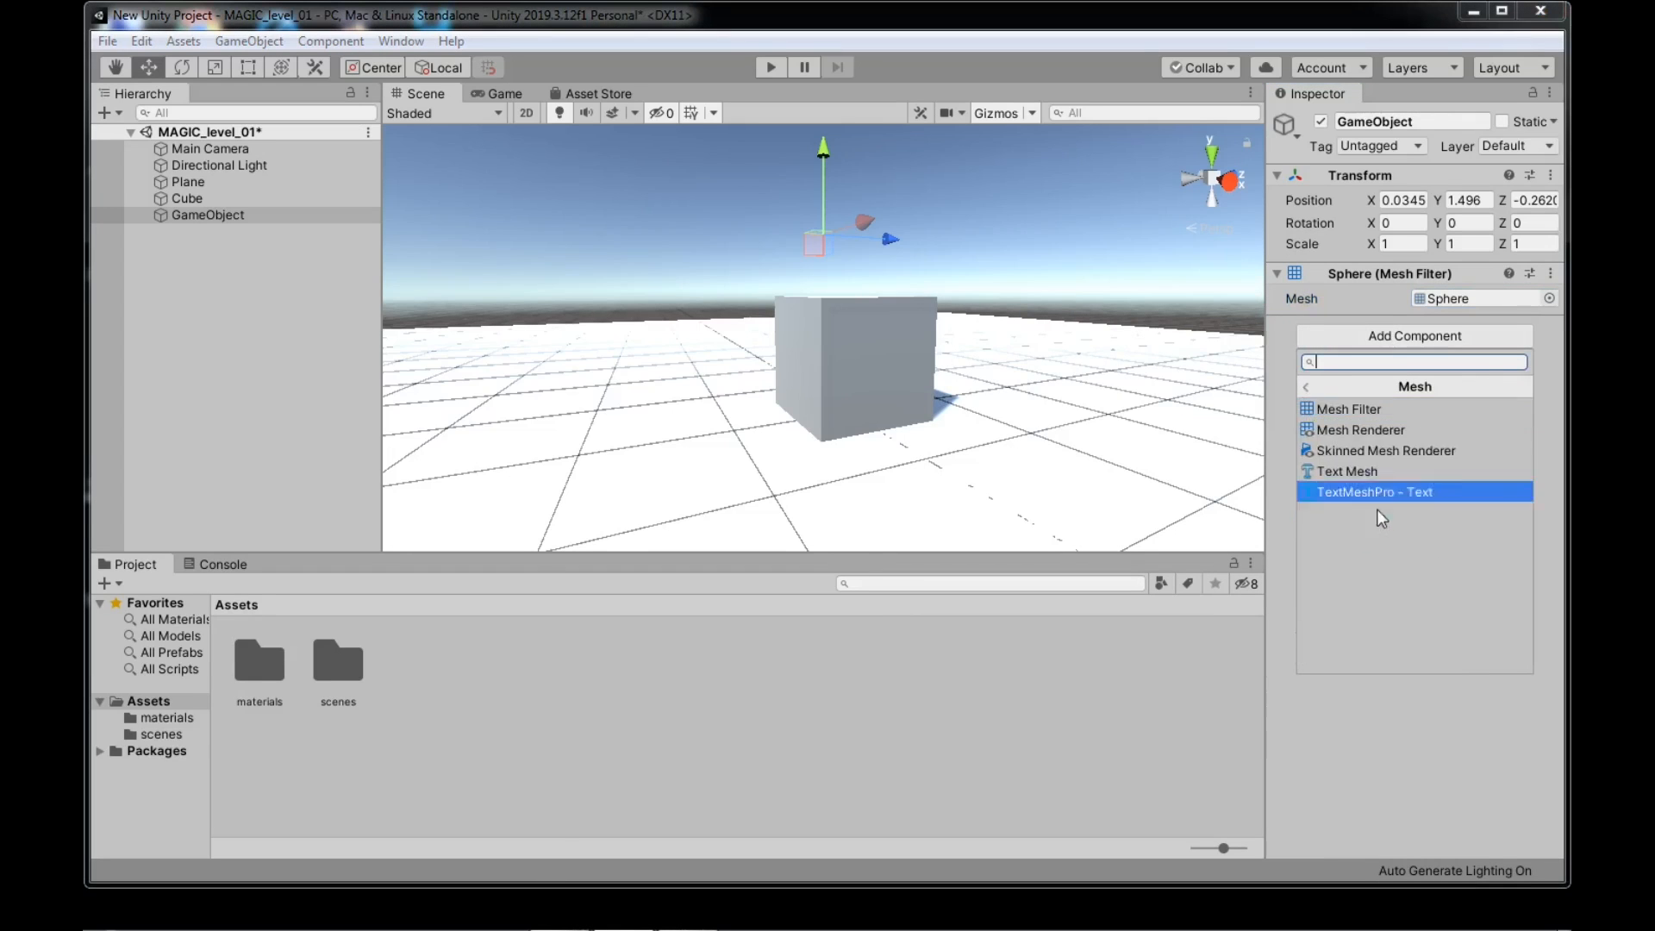
{"action": "left_click", "coordinate": [1376, 430]}
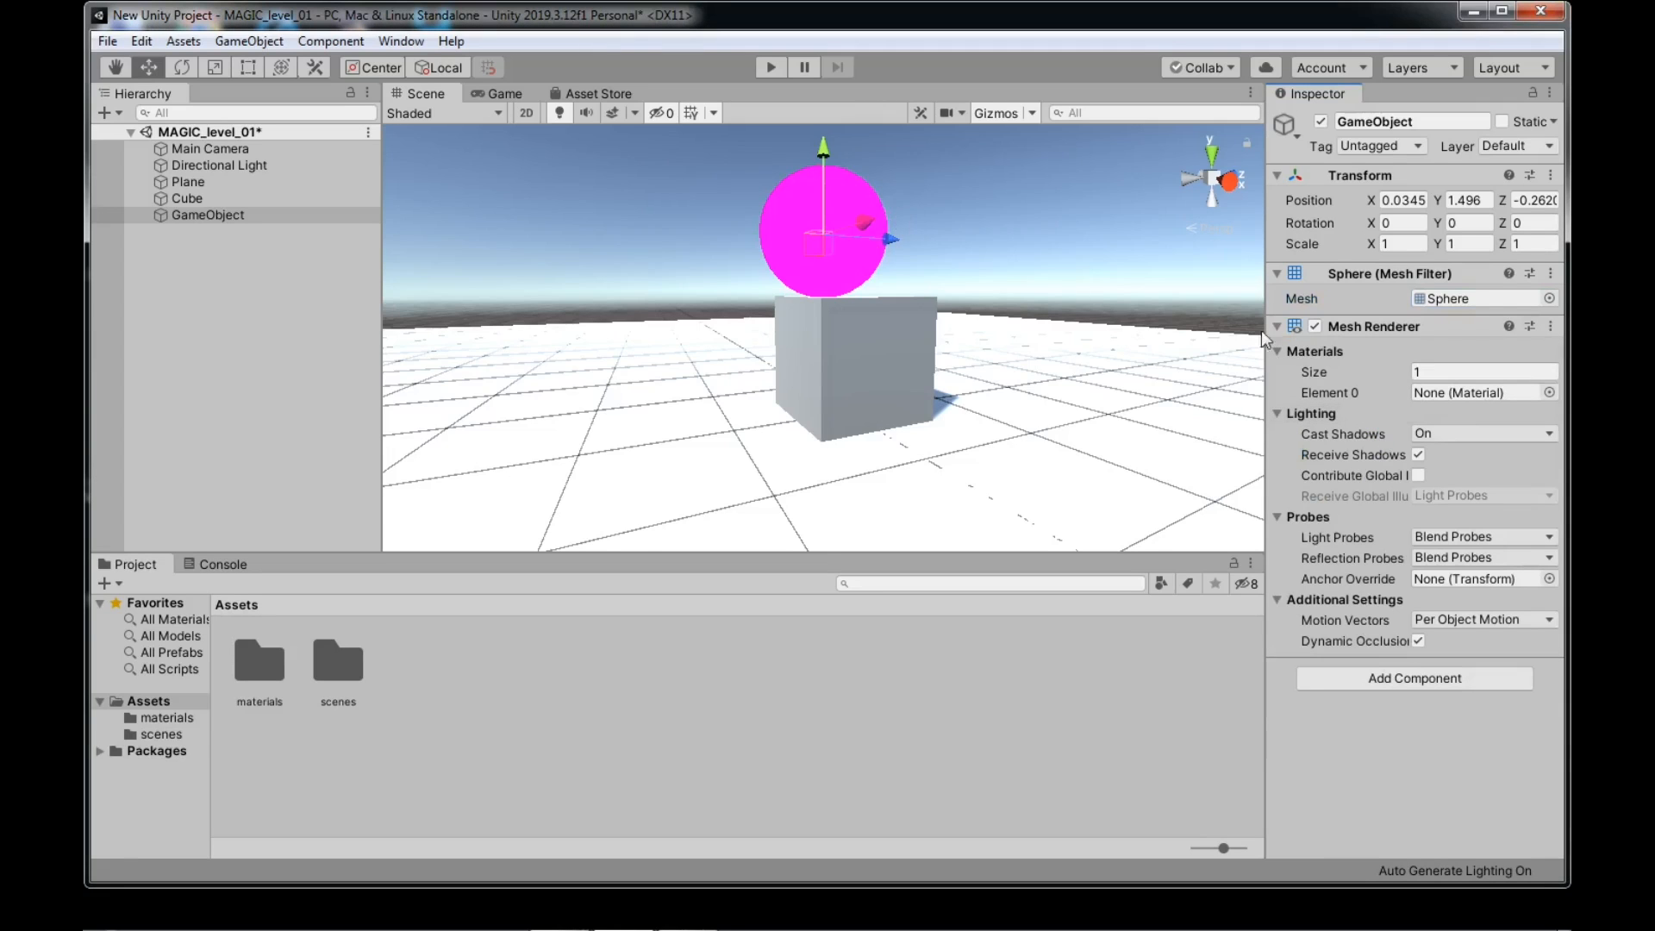
{"action": "left_click", "coordinate": [1550, 393]}
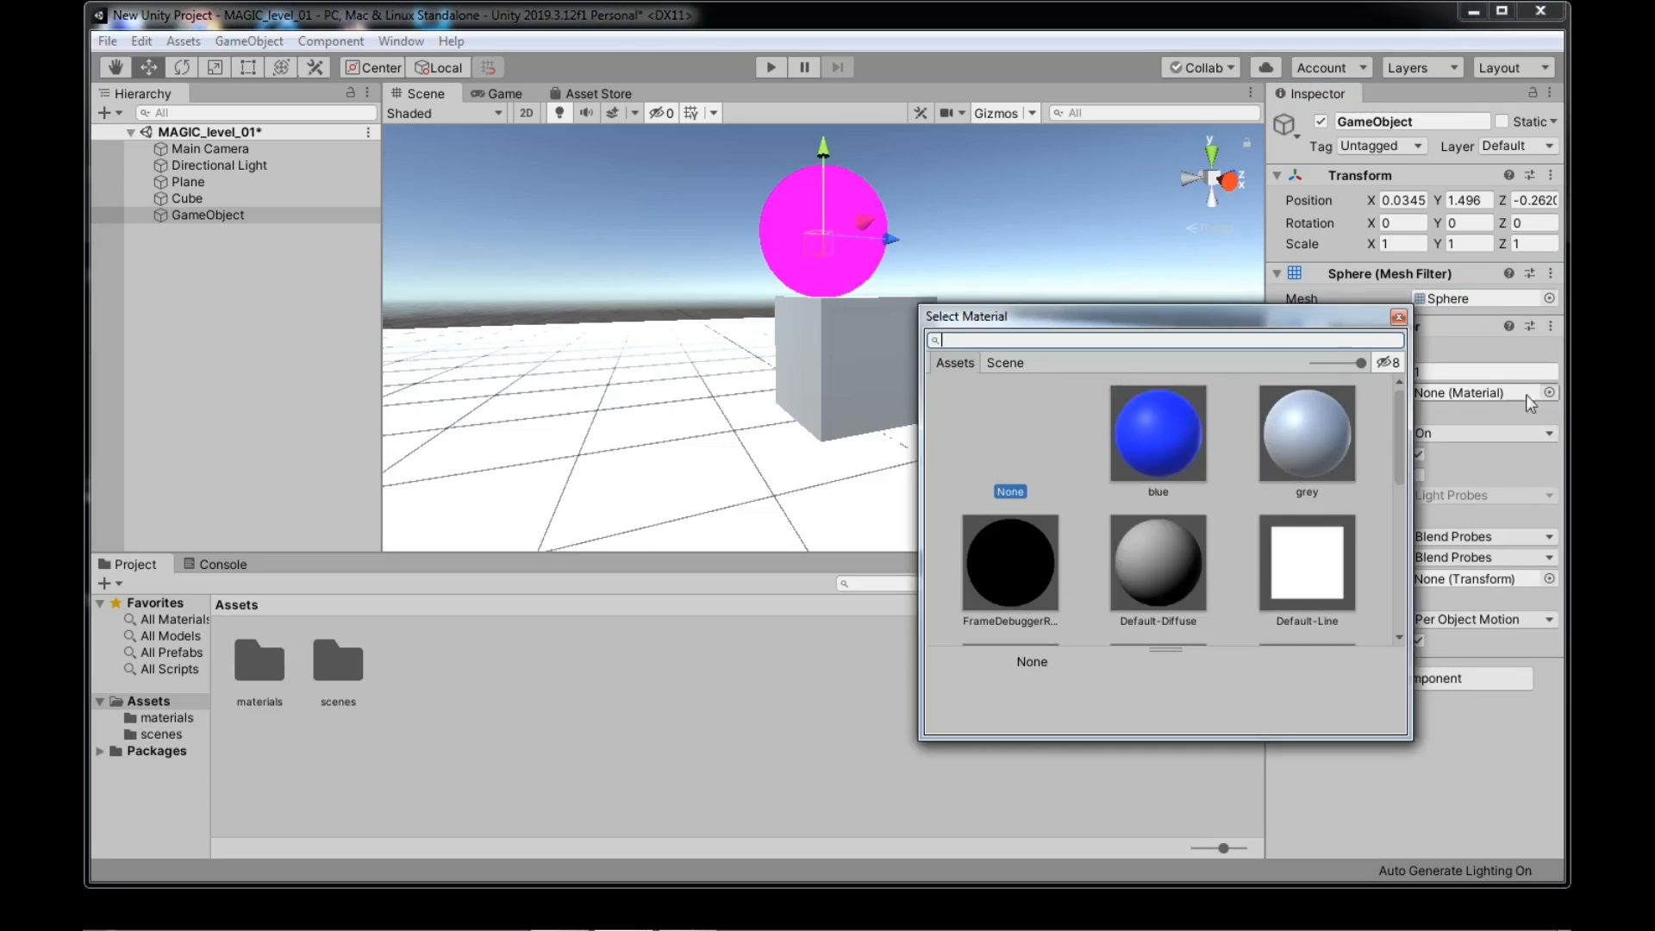
{"action": "left_click", "coordinate": [1294, 457]}
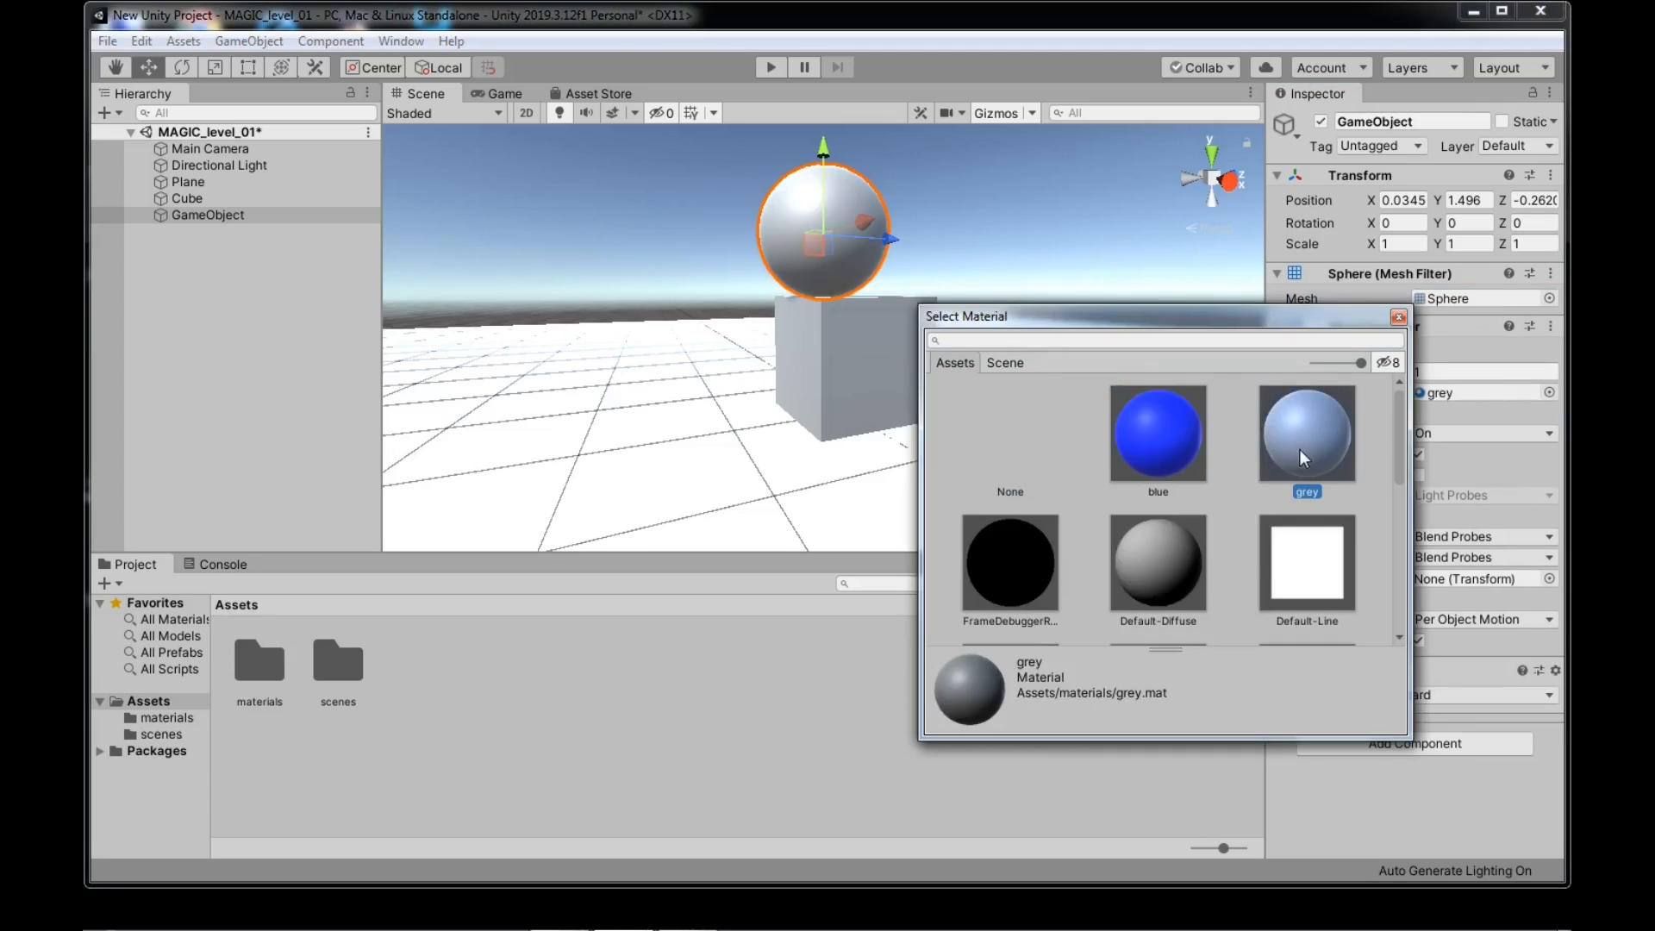
{"action": "left_click", "coordinate": [1398, 317]}
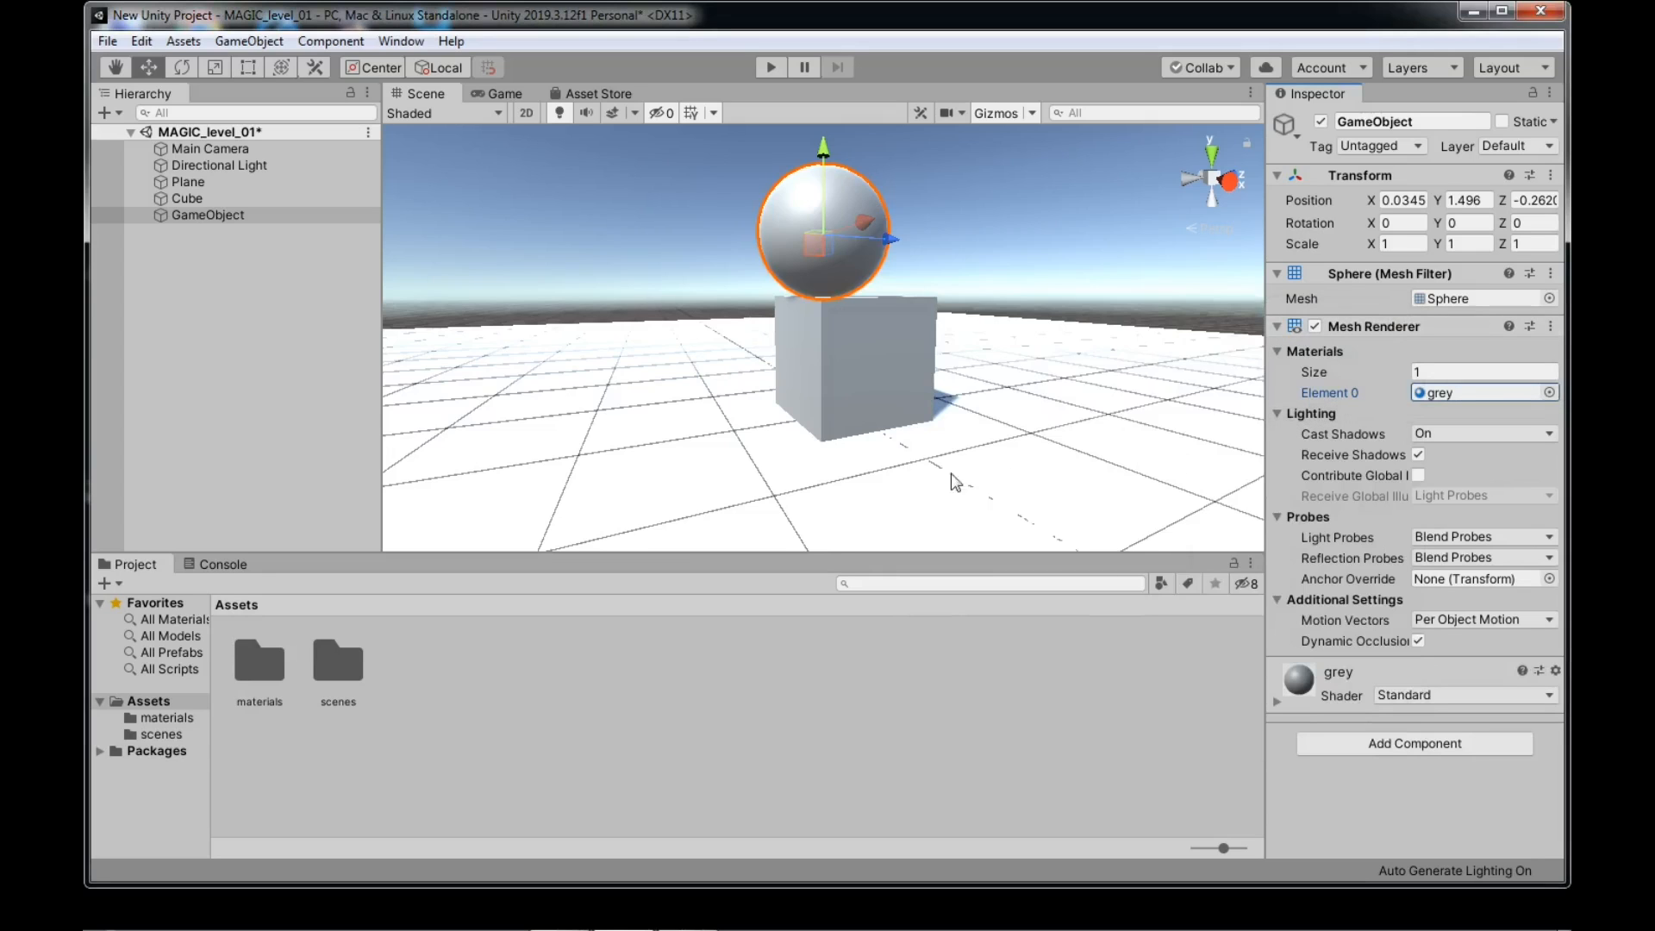
Switch to the browser and consult the Unity manual's Using Components page.
{"action": "left_click", "coordinate": [563, 928]}
{"action": "left_click", "coordinate": [387, 9]}
Delete the hand-built sphere game object from the MAGIC_level_01 scene.
{"action": "right_click", "coordinate": [221, 216]}
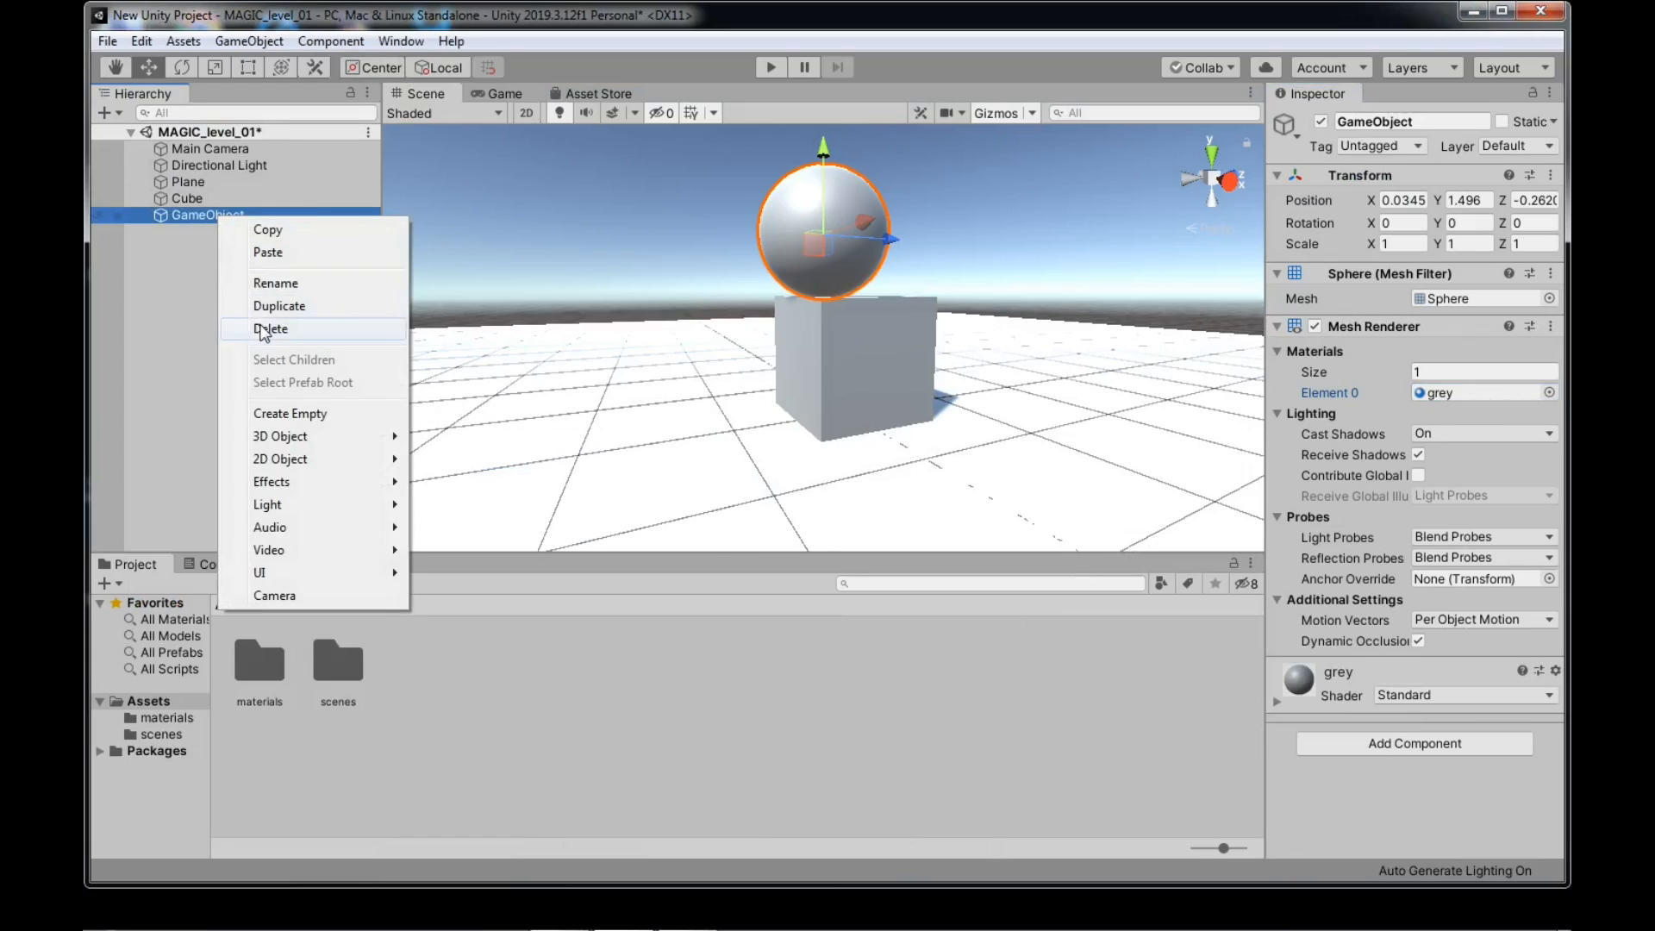
{"action": "left_click", "coordinate": [288, 331]}
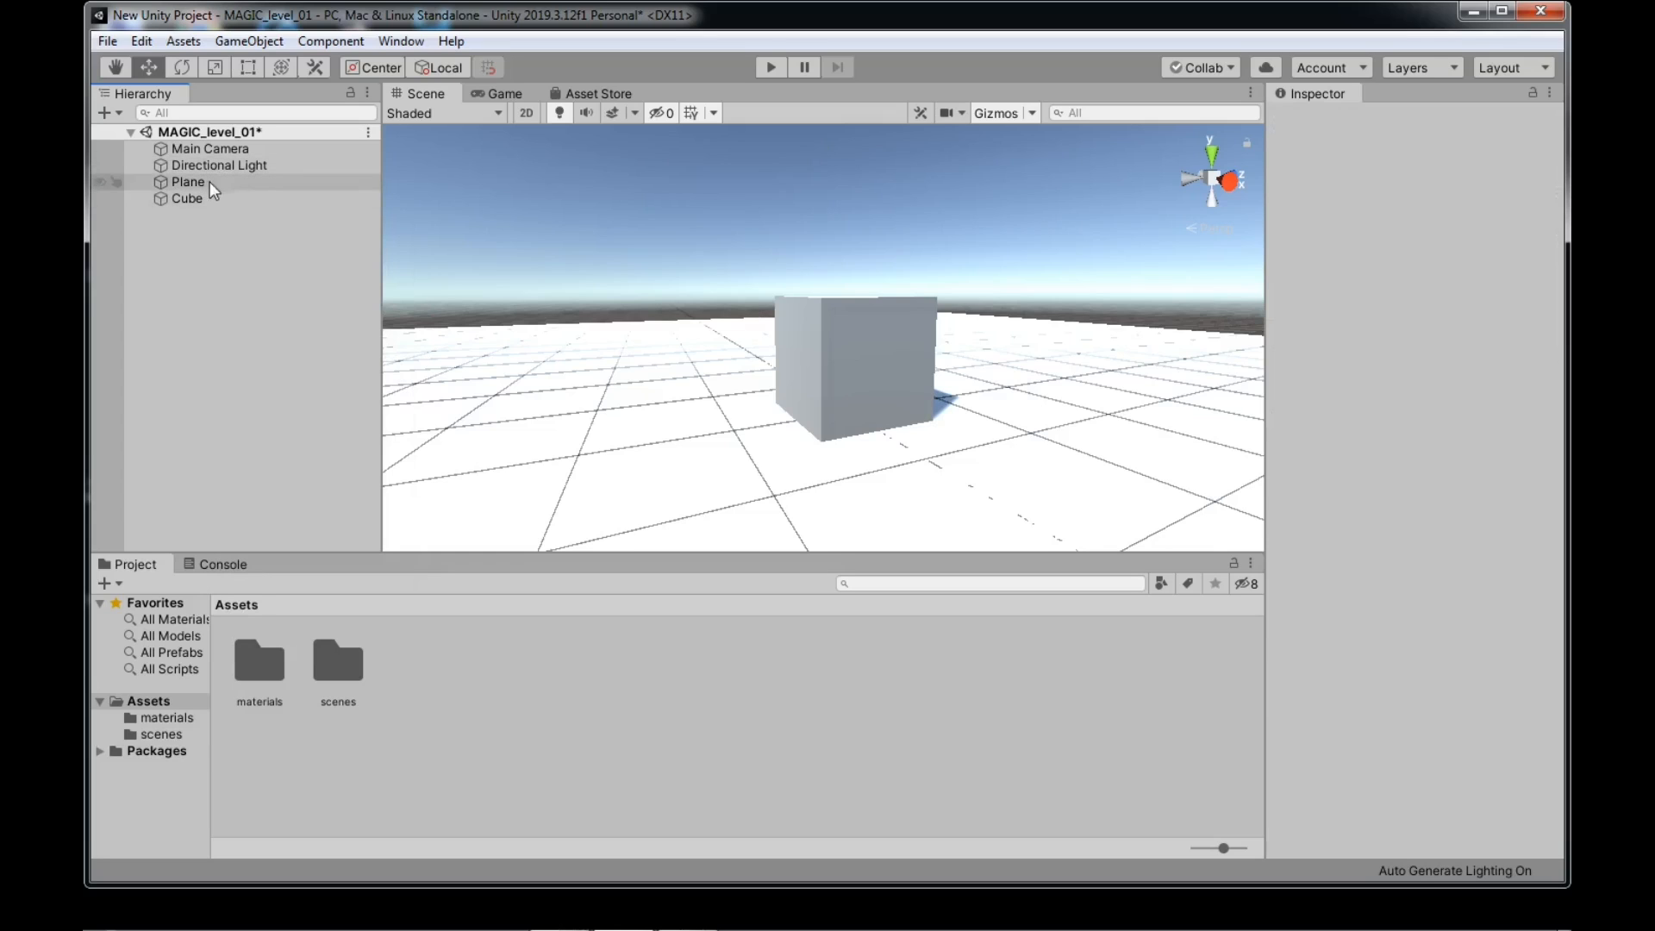
Raise the cube above the plane to about Y 1.67 and run the scene briefly to check its behaviour.
{"action": "left_click", "coordinate": [201, 202]}
{"action": "left_click_drag", "start_coordinate": [852, 280], "coordinate": [864, 145]}
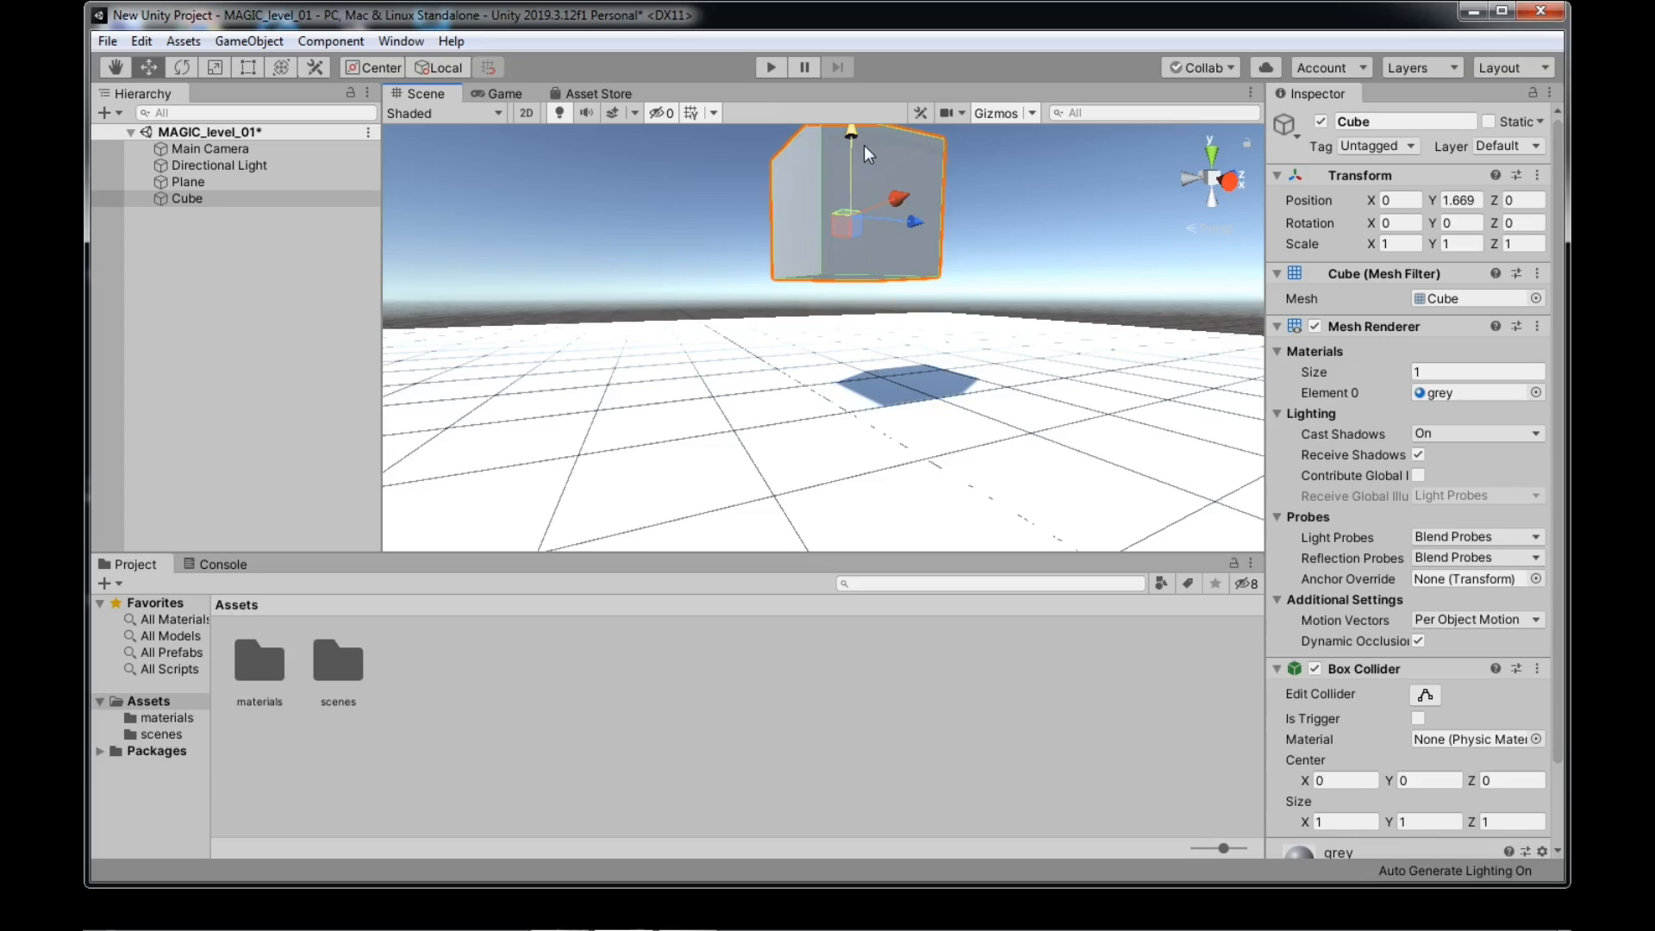
{"action": "left_click", "coordinate": [766, 67]}
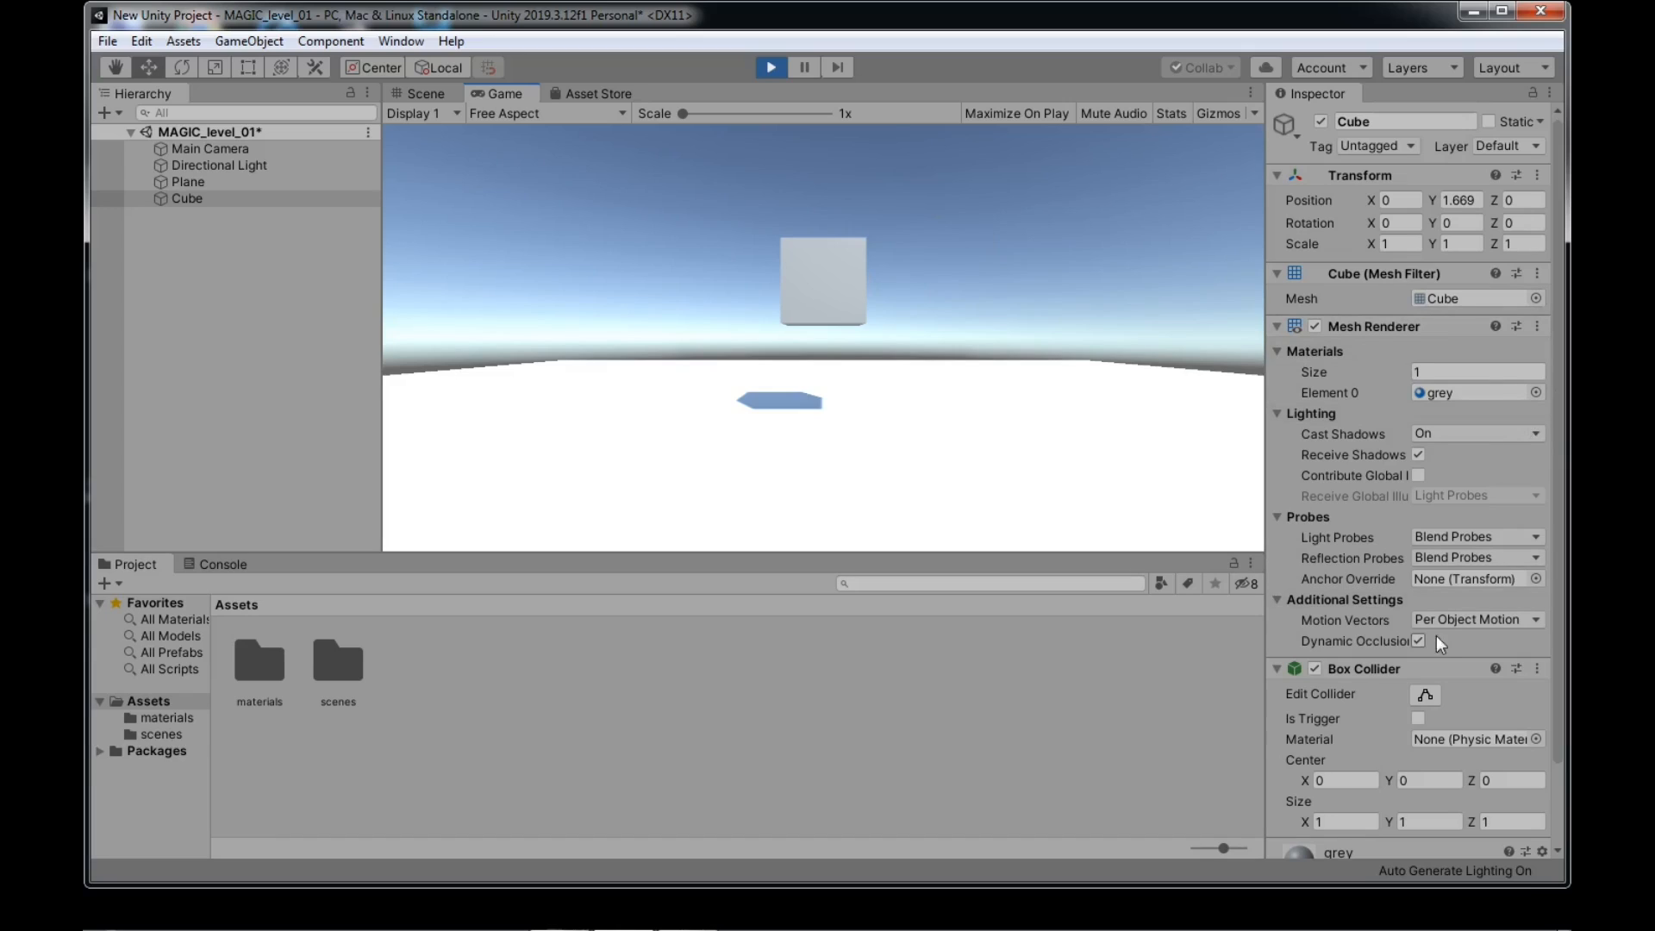
{"action": "scroll", "coordinate": [1561, 316], "scroll_direction": "down", "scroll_amount": 3}
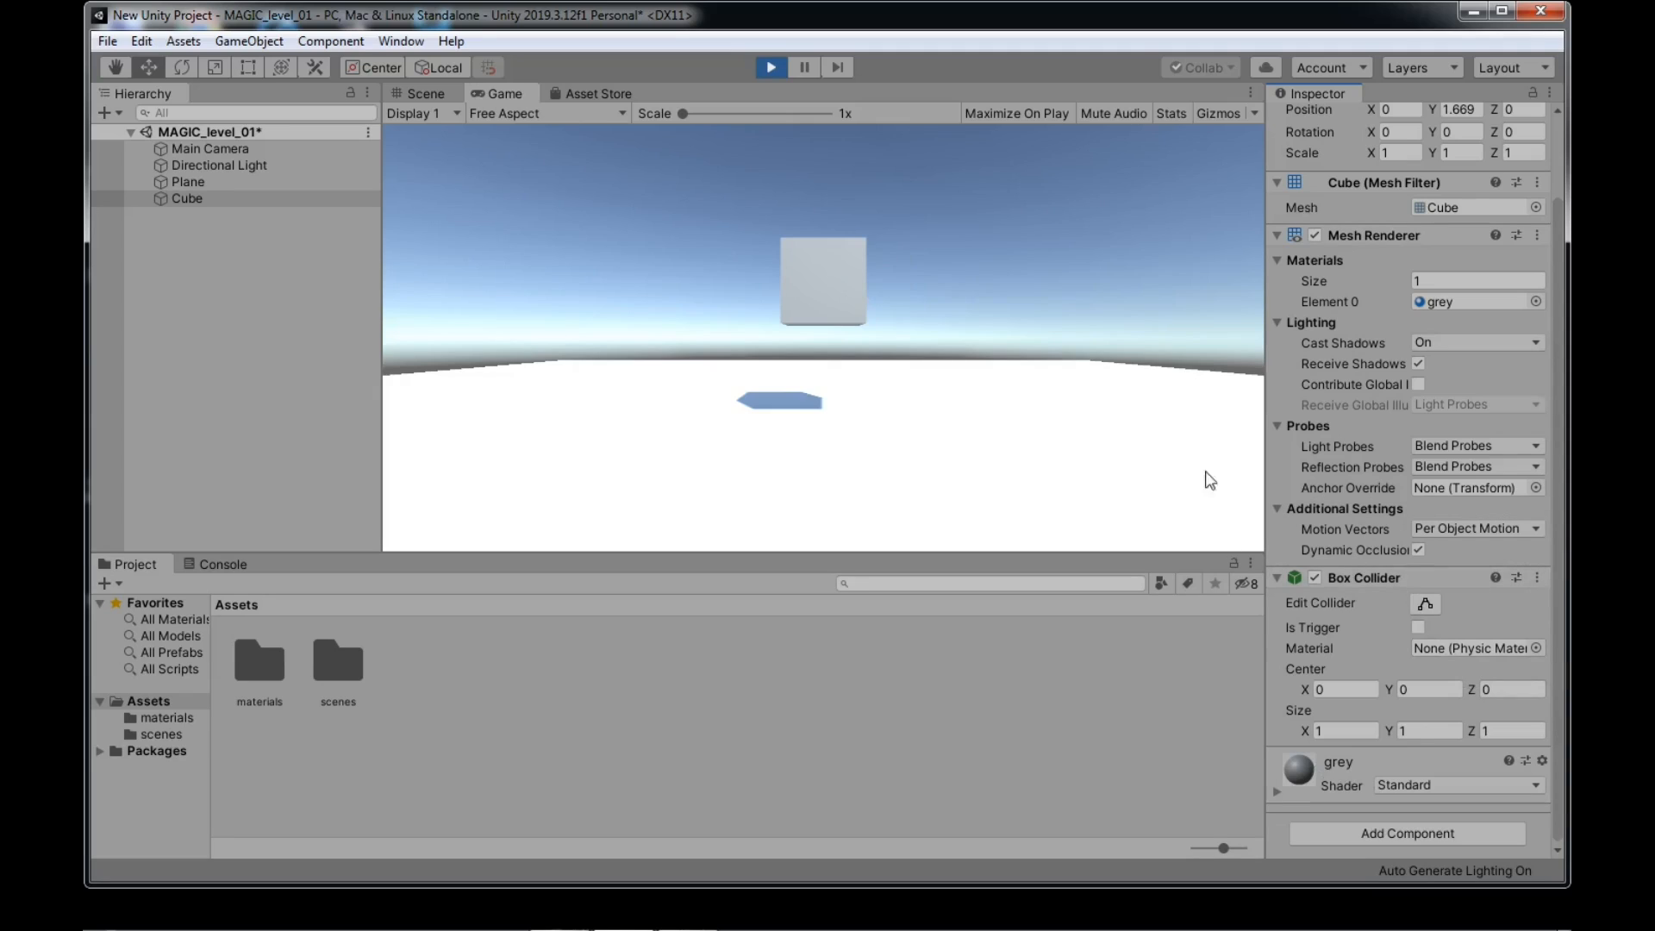
{"action": "left_click", "coordinate": [769, 66]}
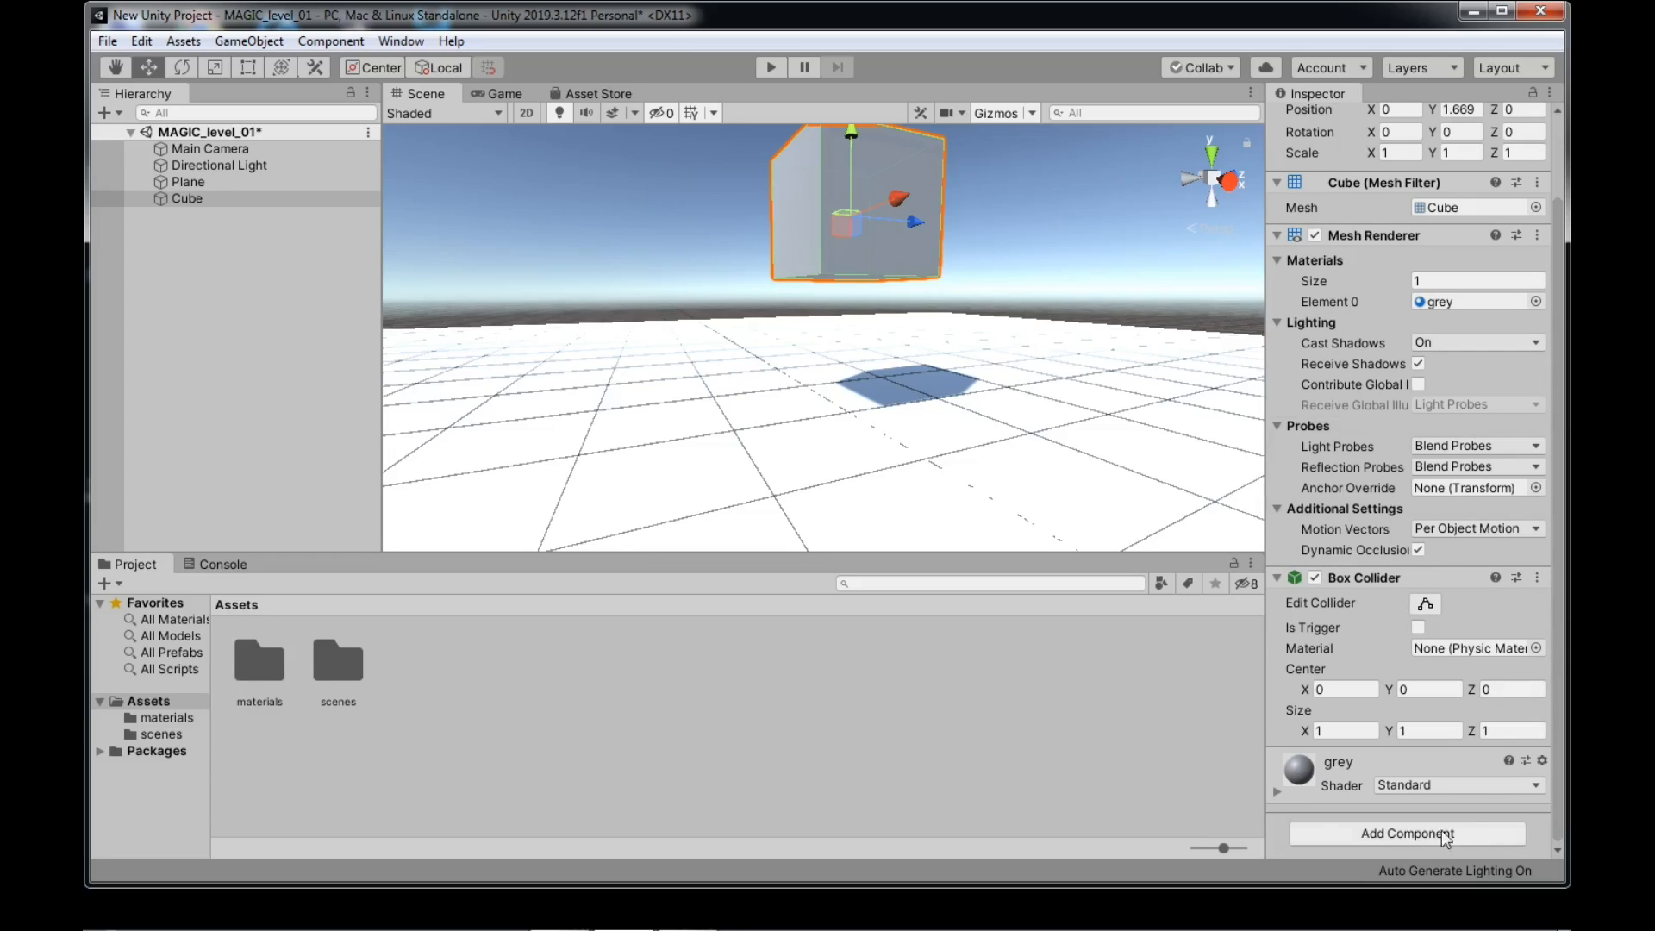
Add a Rigidbody physics component to the cube and run the scene briefly to test gravity on it.
{"action": "left_click", "coordinate": [331, 40]}
{"action": "left_click", "coordinate": [331, 40]}
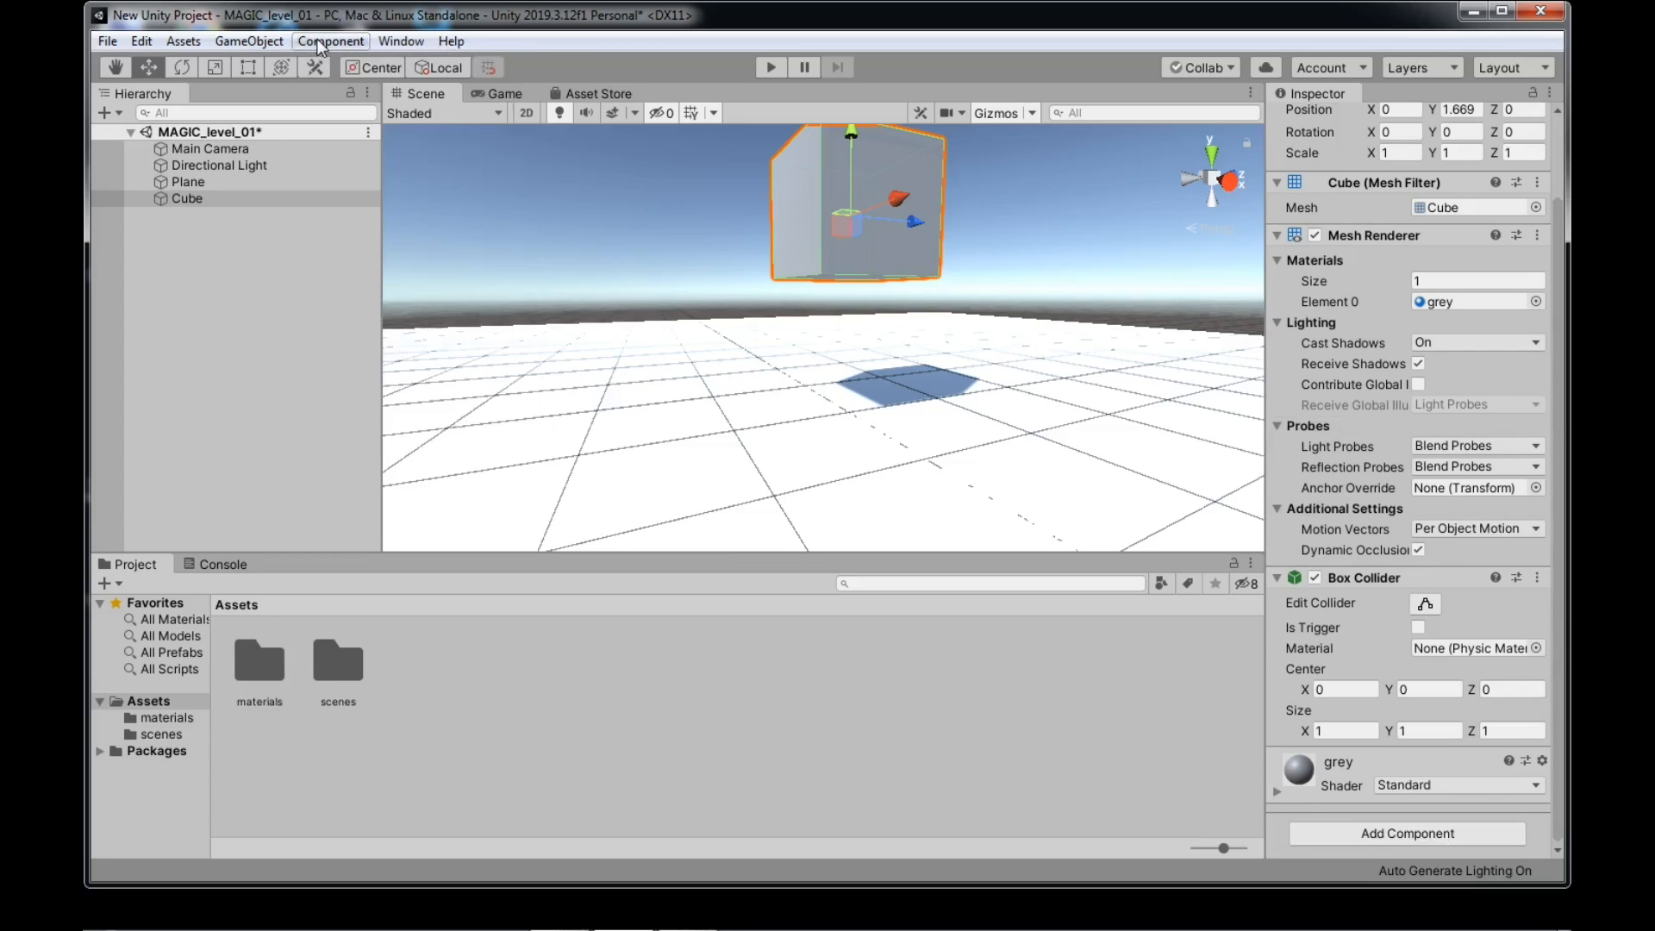
{"action": "left_click", "coordinate": [1399, 833]}
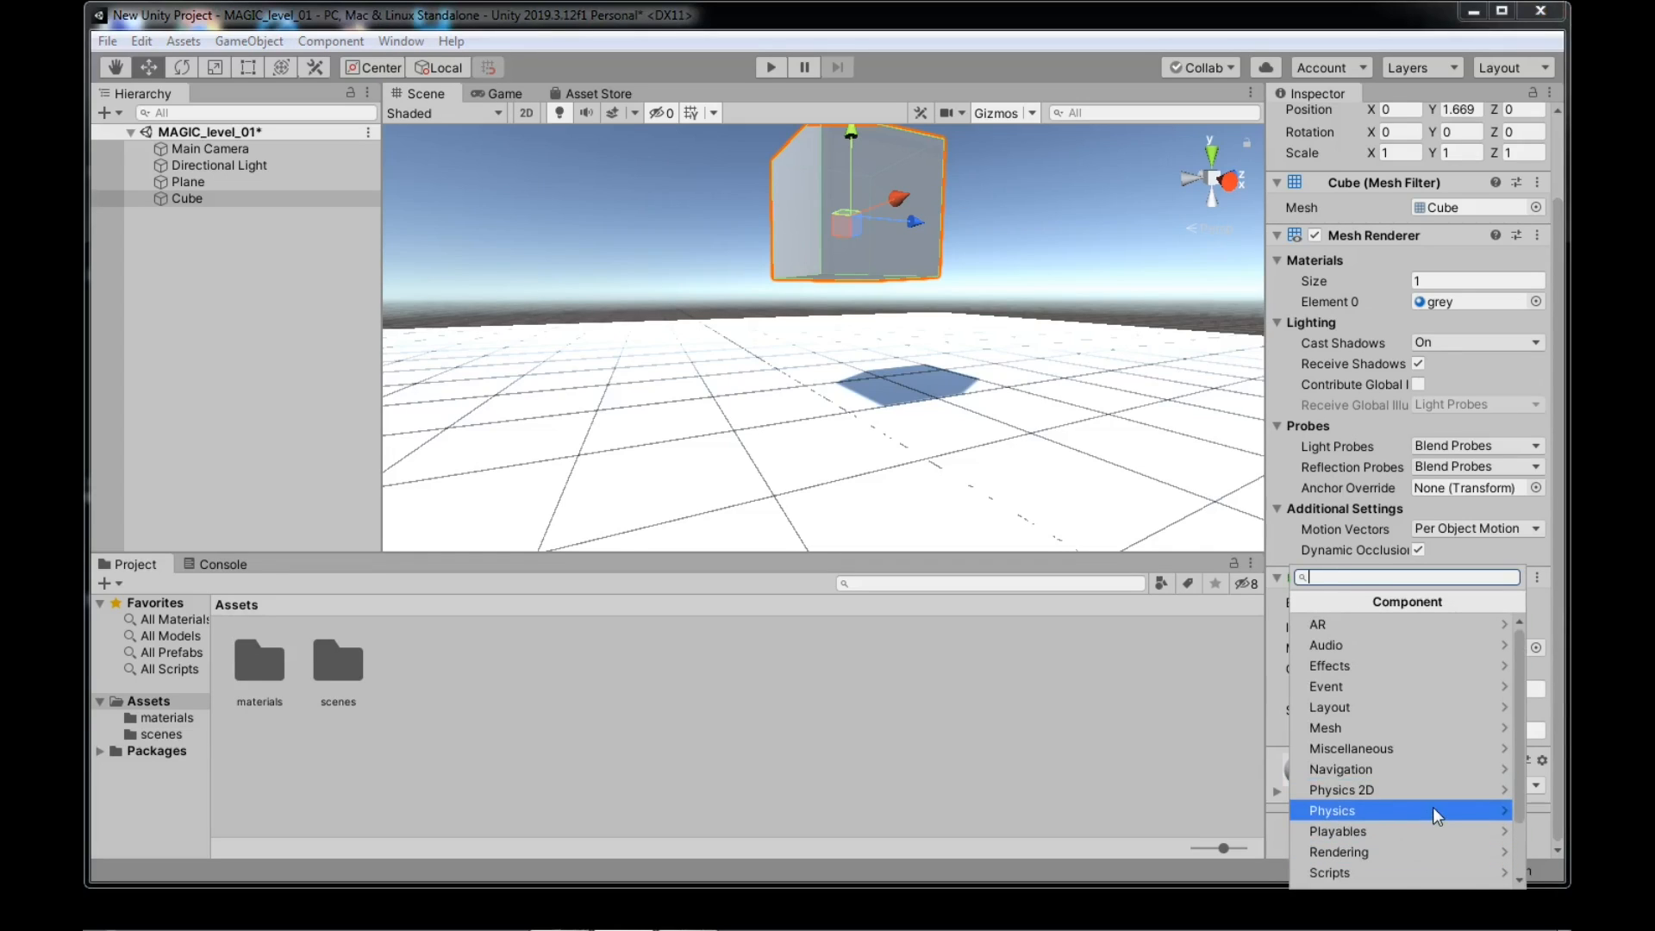
{"action": "left_click", "coordinate": [1433, 810]}
{"action": "scroll", "coordinate": [1405, 776], "scroll_direction": "down", "scroll_amount": 1}
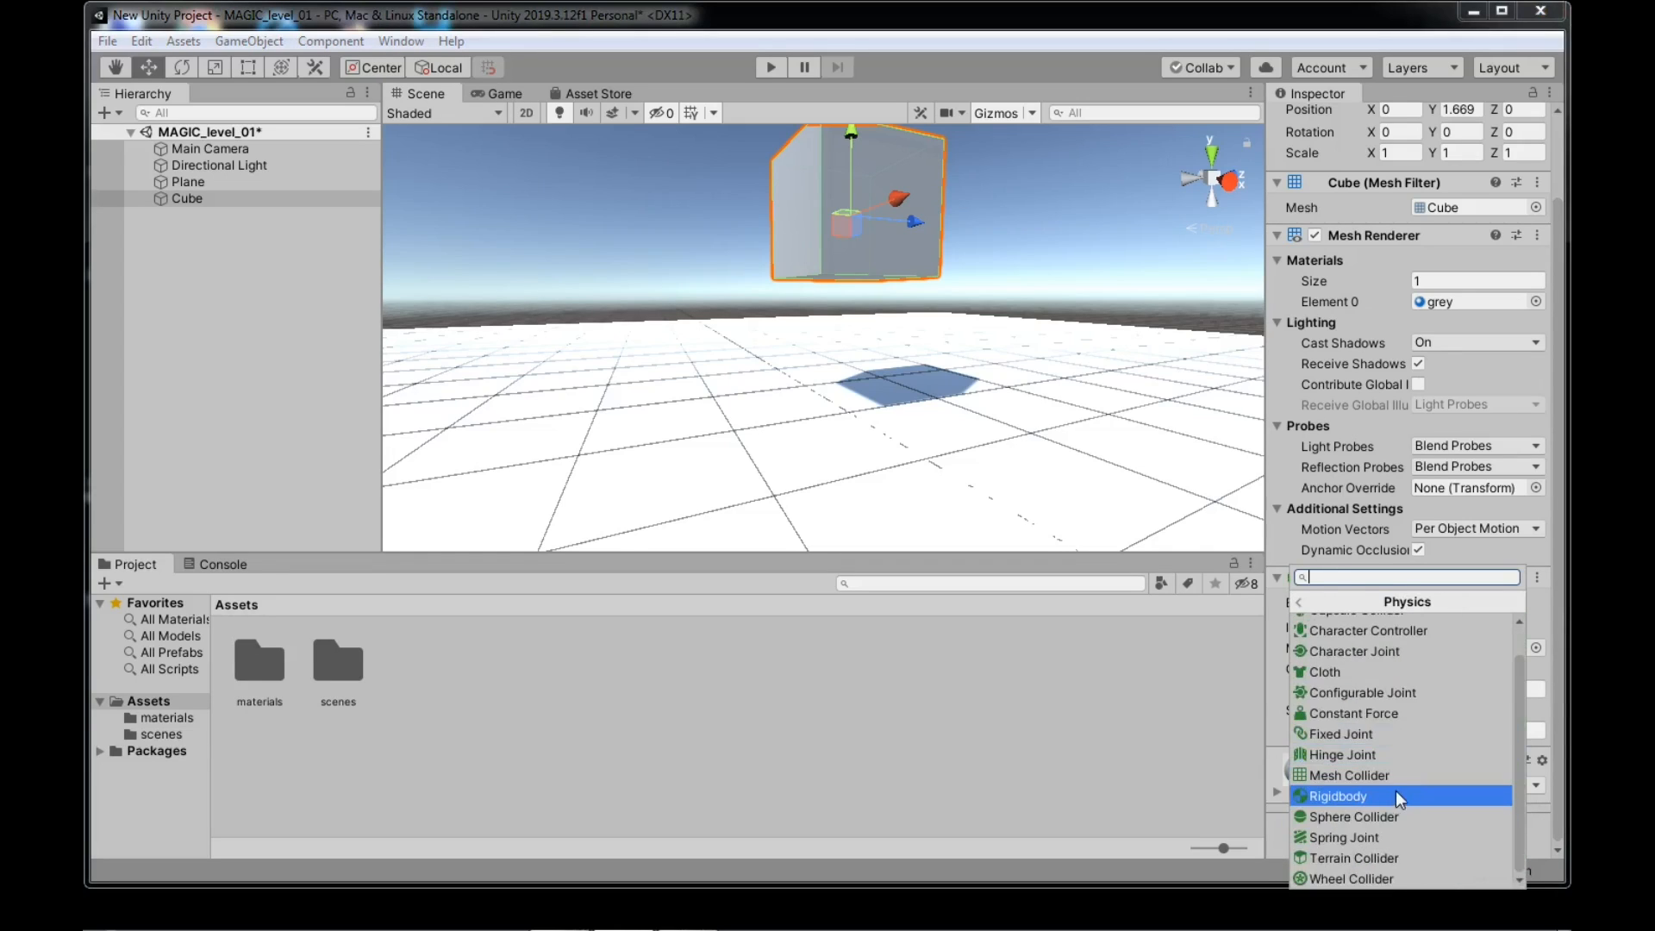
{"action": "left_click", "coordinate": [1398, 794]}
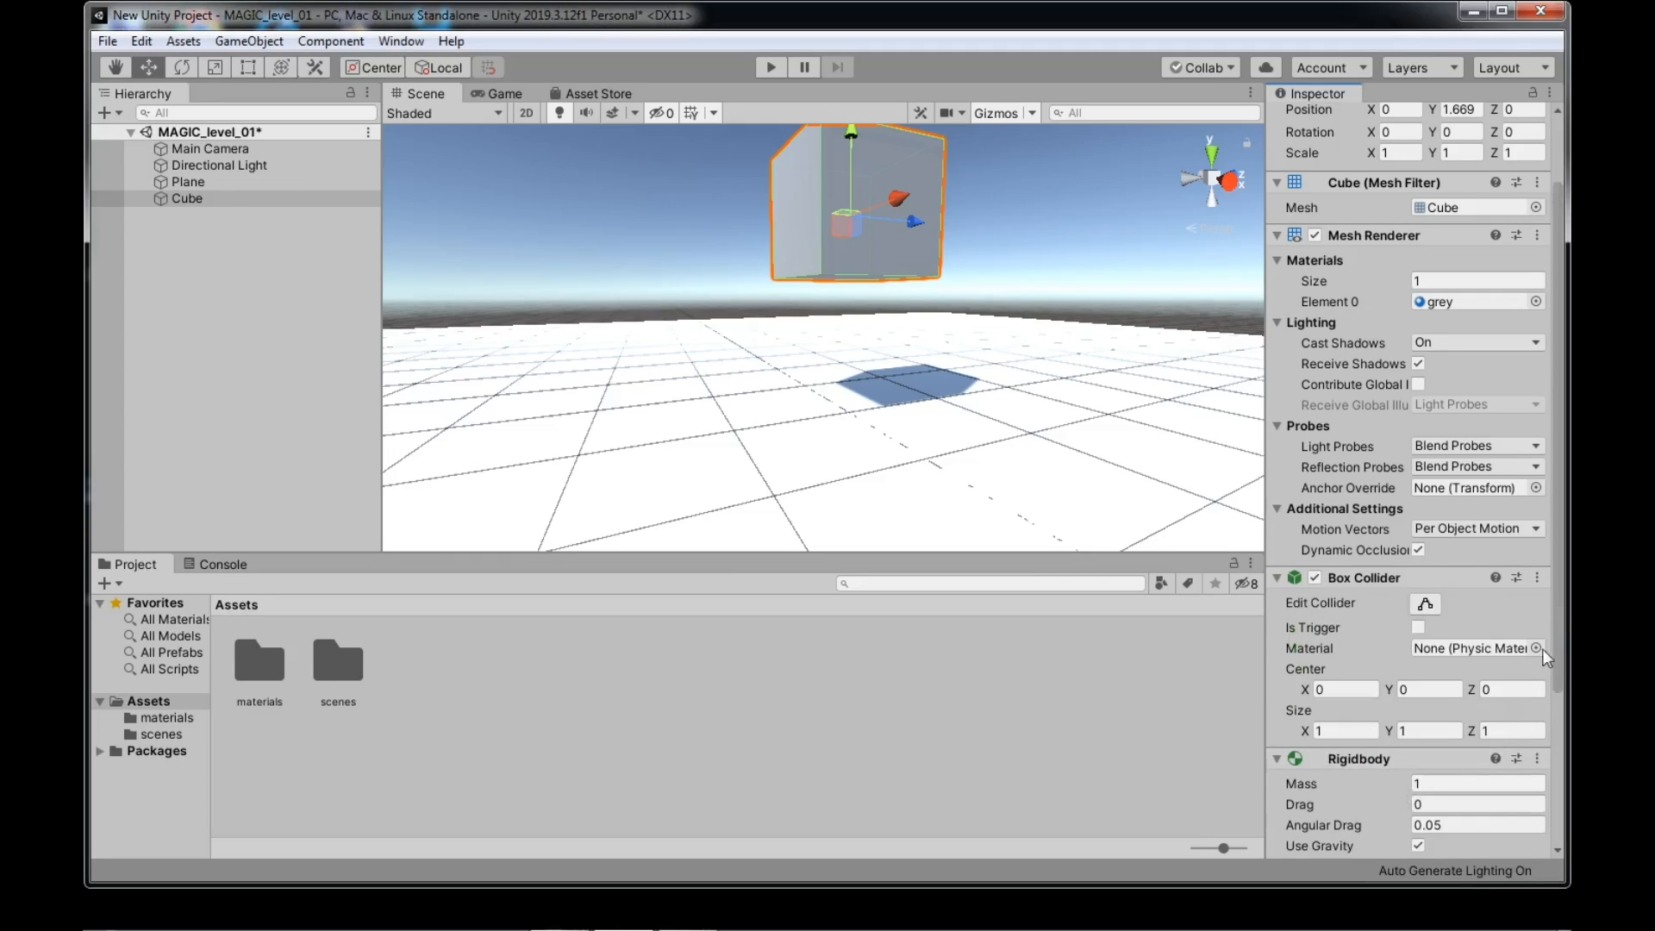
{"action": "scroll", "coordinate": [1556, 600], "scroll_direction": "down", "scroll_amount": 3}
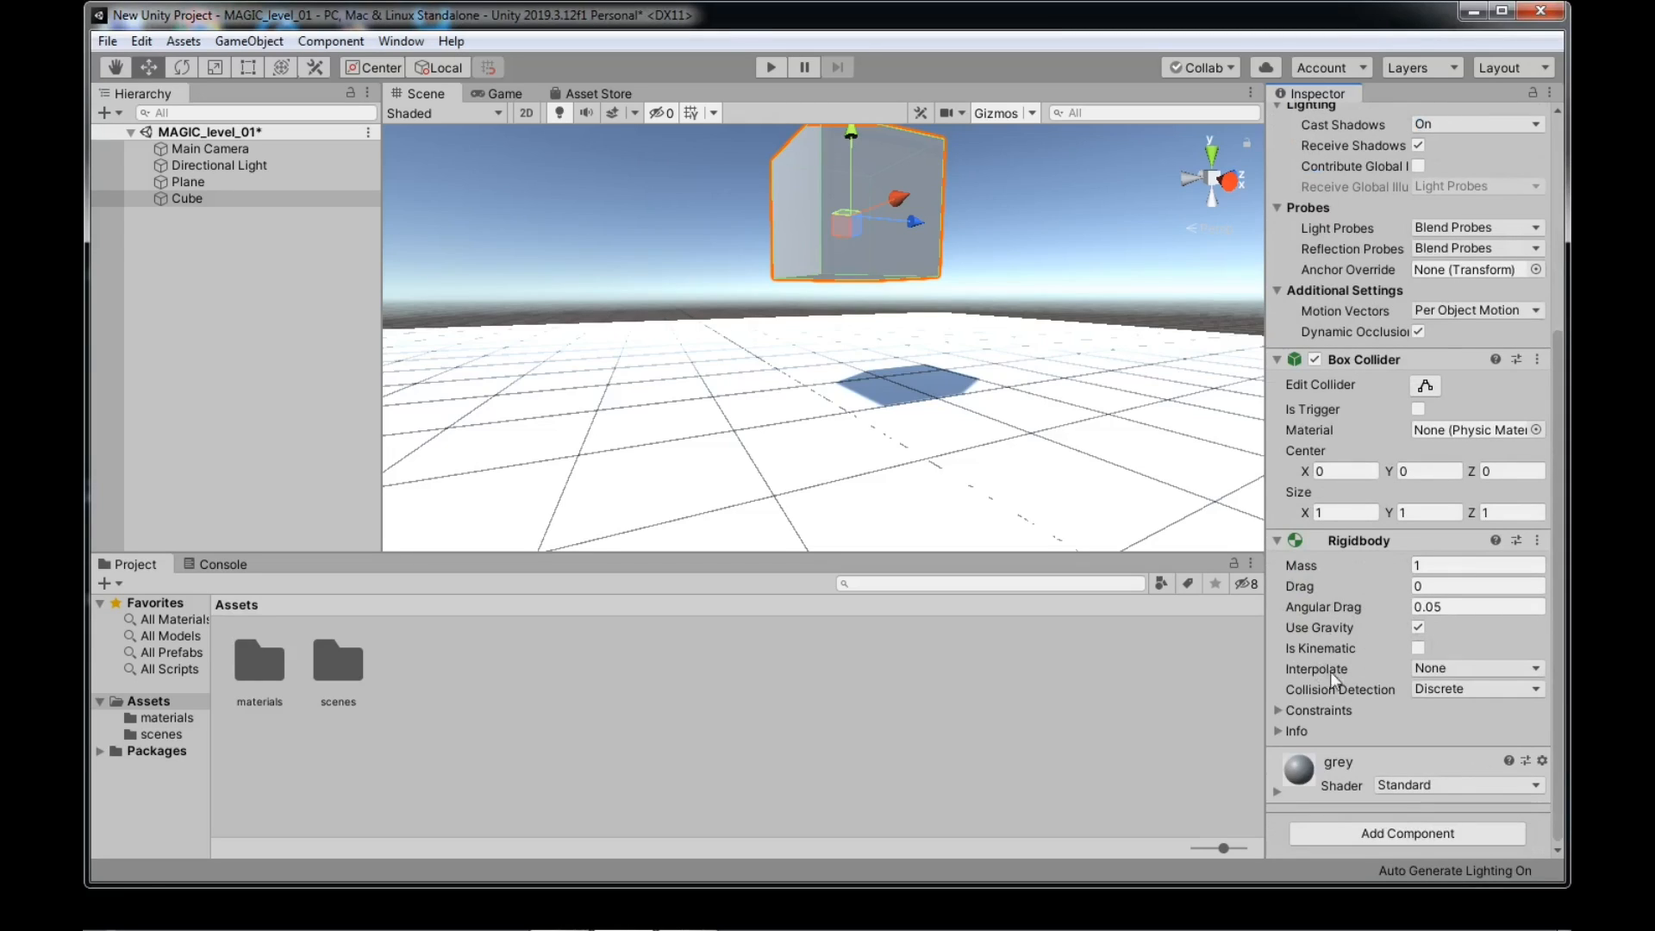
{"action": "left_click", "coordinate": [762, 65]}
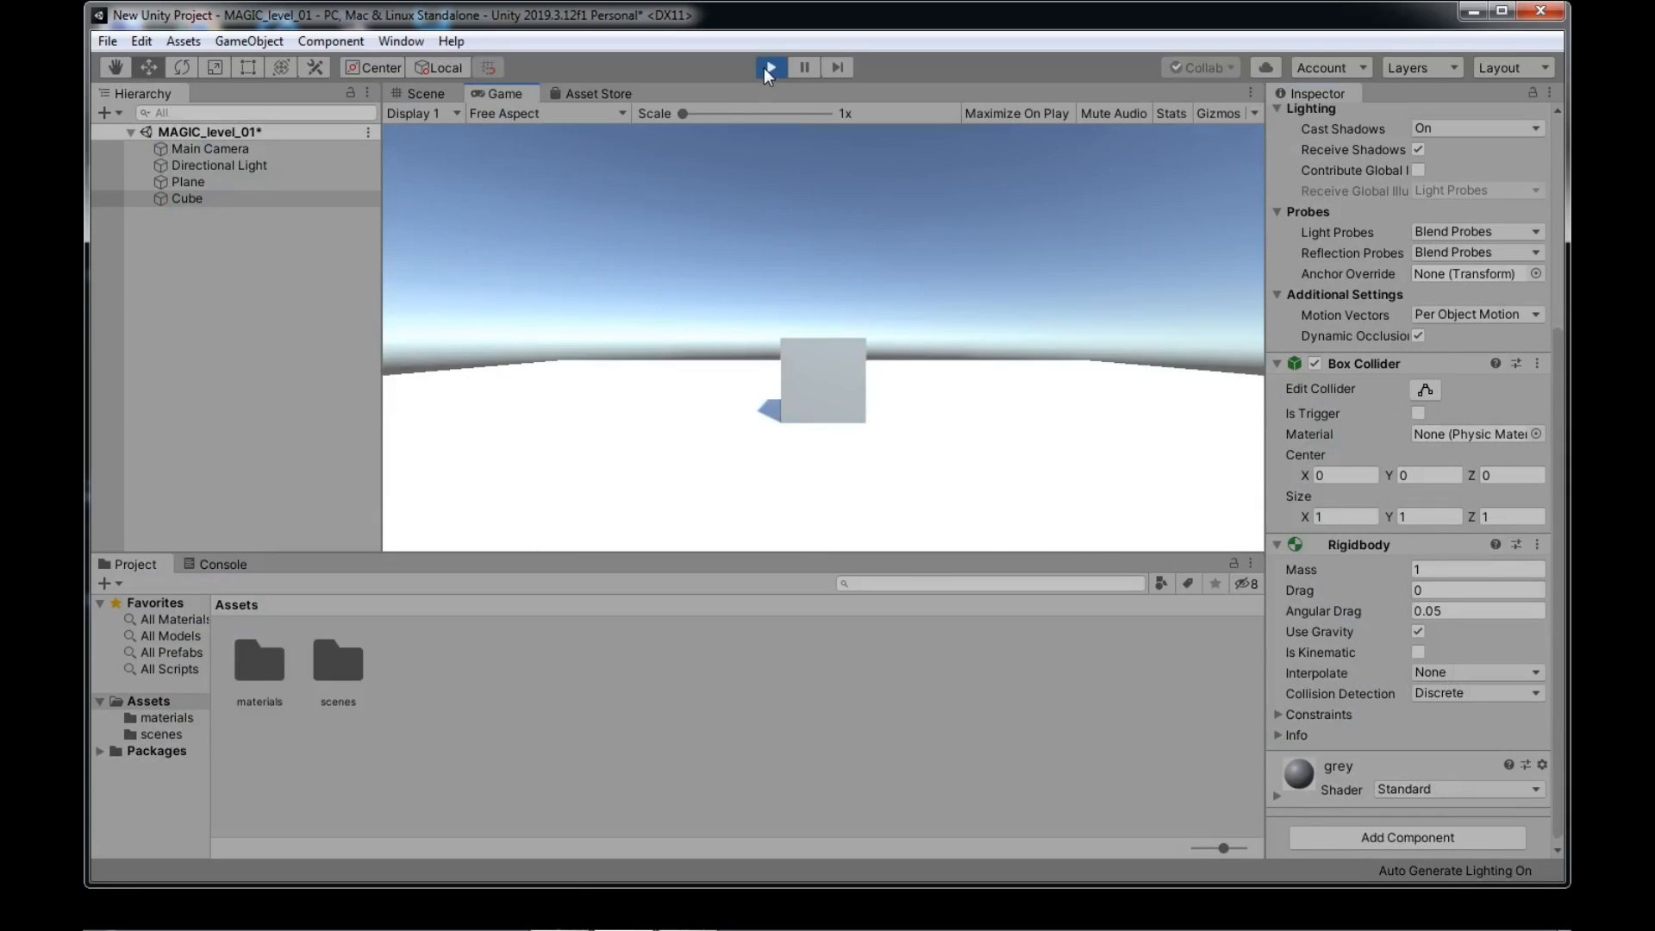
{"action": "left_click", "coordinate": [764, 67]}
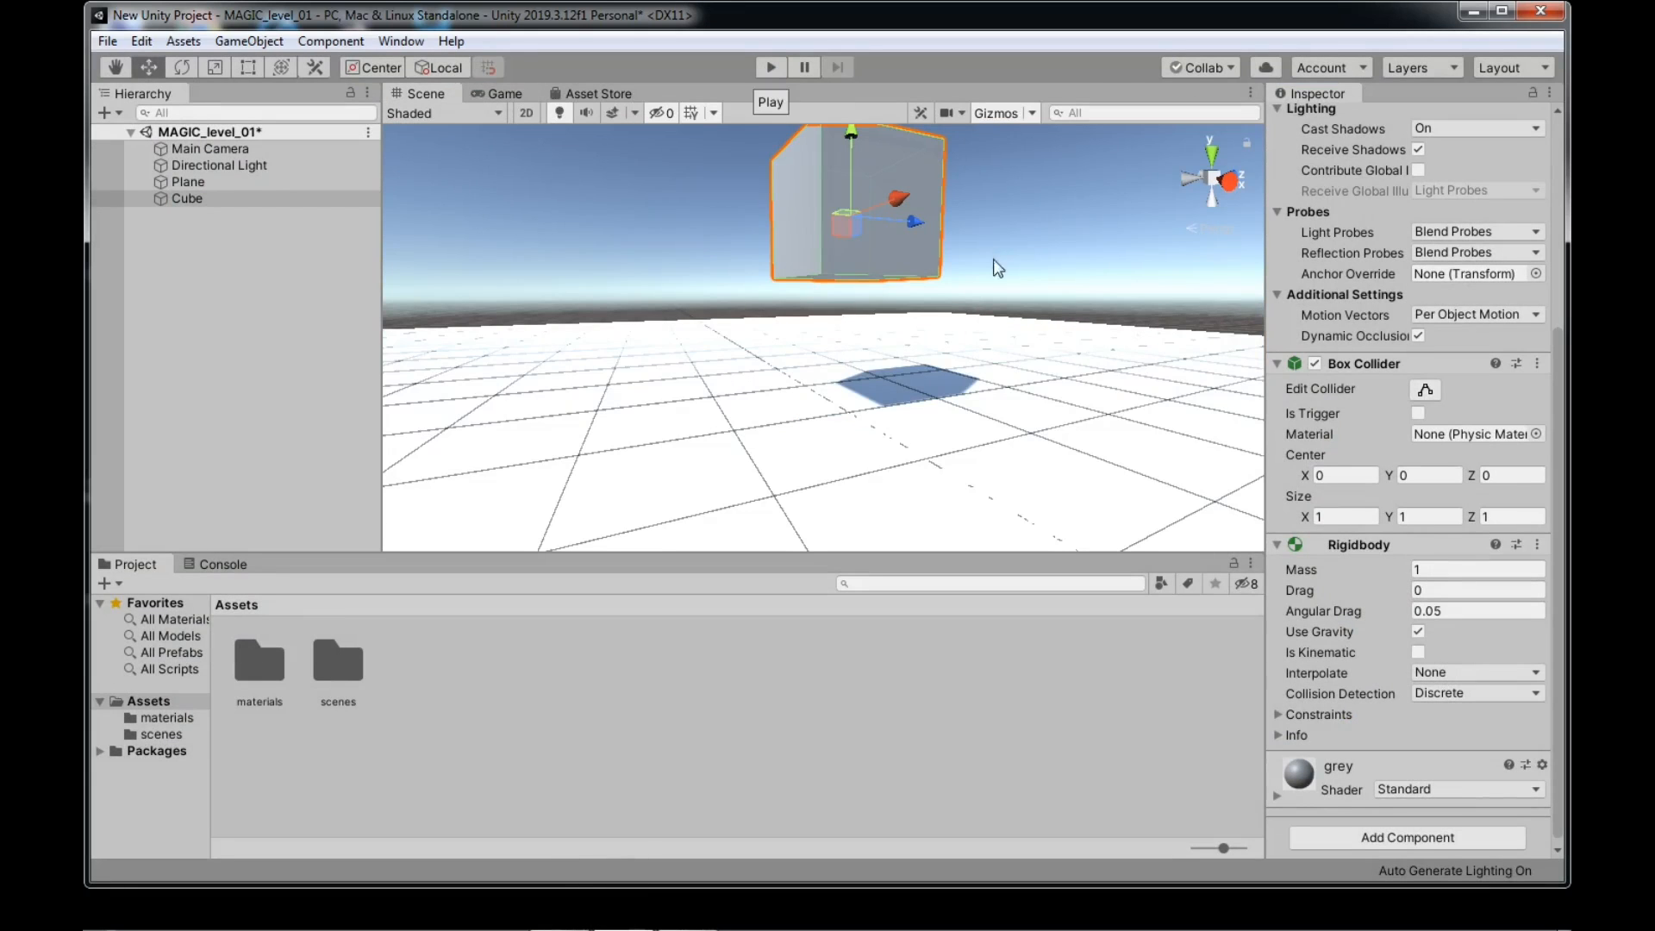
Test-run the scene with the cube's Box Collider disabled, and re-enable the collider after stopping.
{"action": "scroll", "coordinate": [1427, 586], "scroll_direction": "down", "scroll_amount": 1}
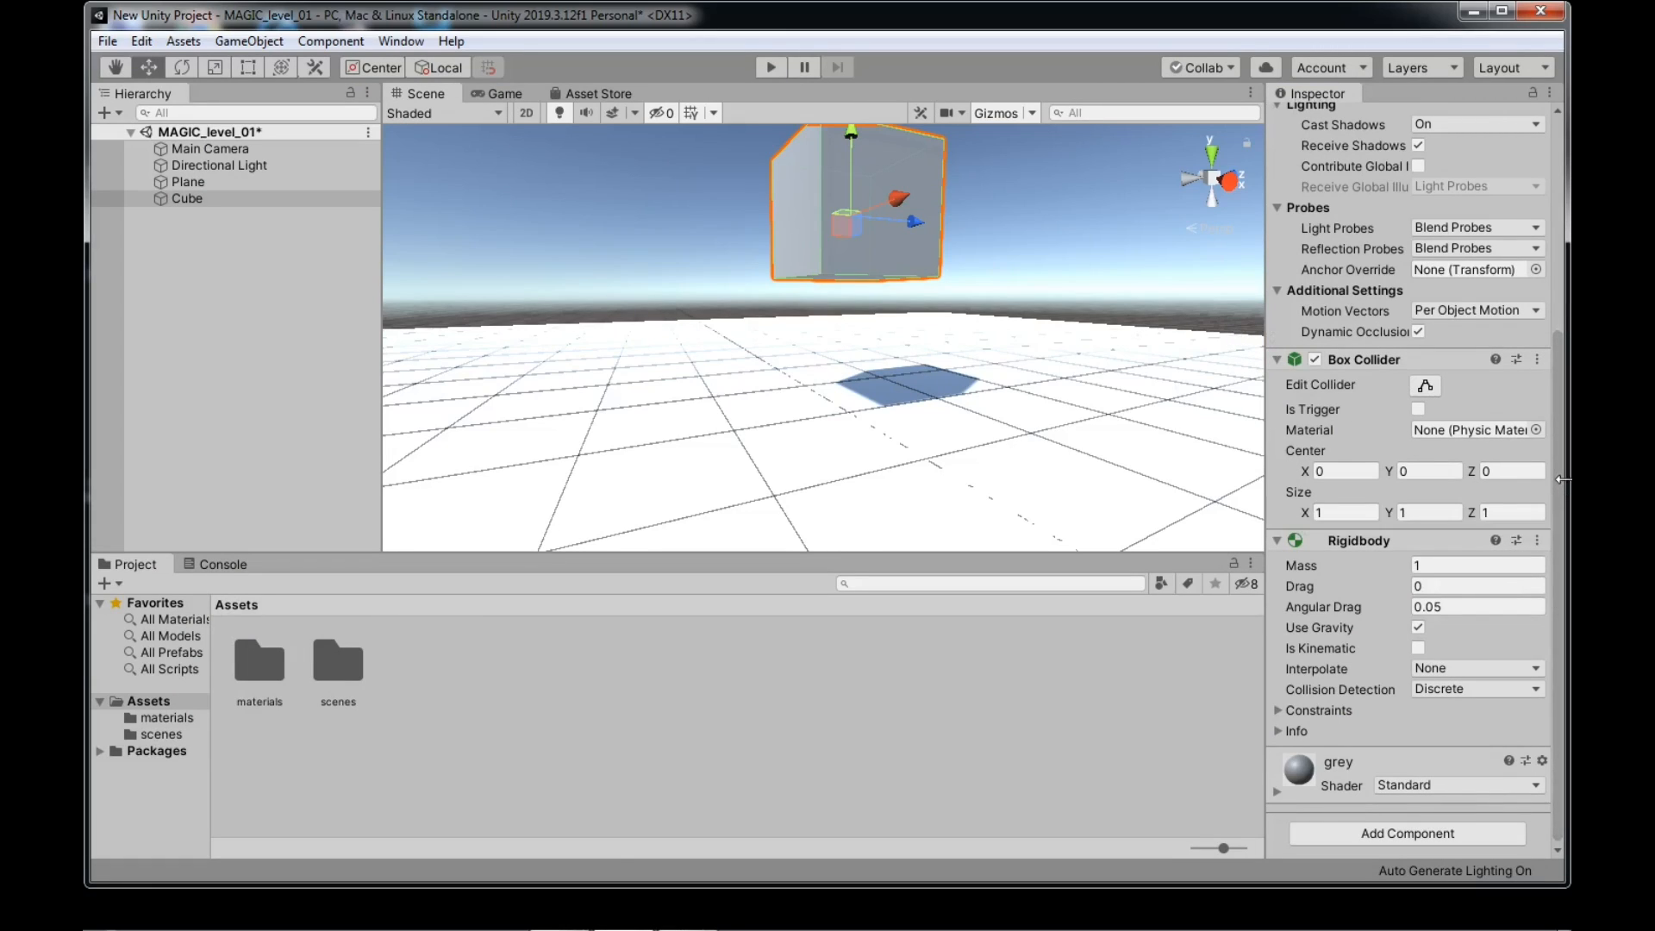
{"action": "left_click_drag", "start_coordinate": [1560, 480], "coordinate": [1554, 419]}
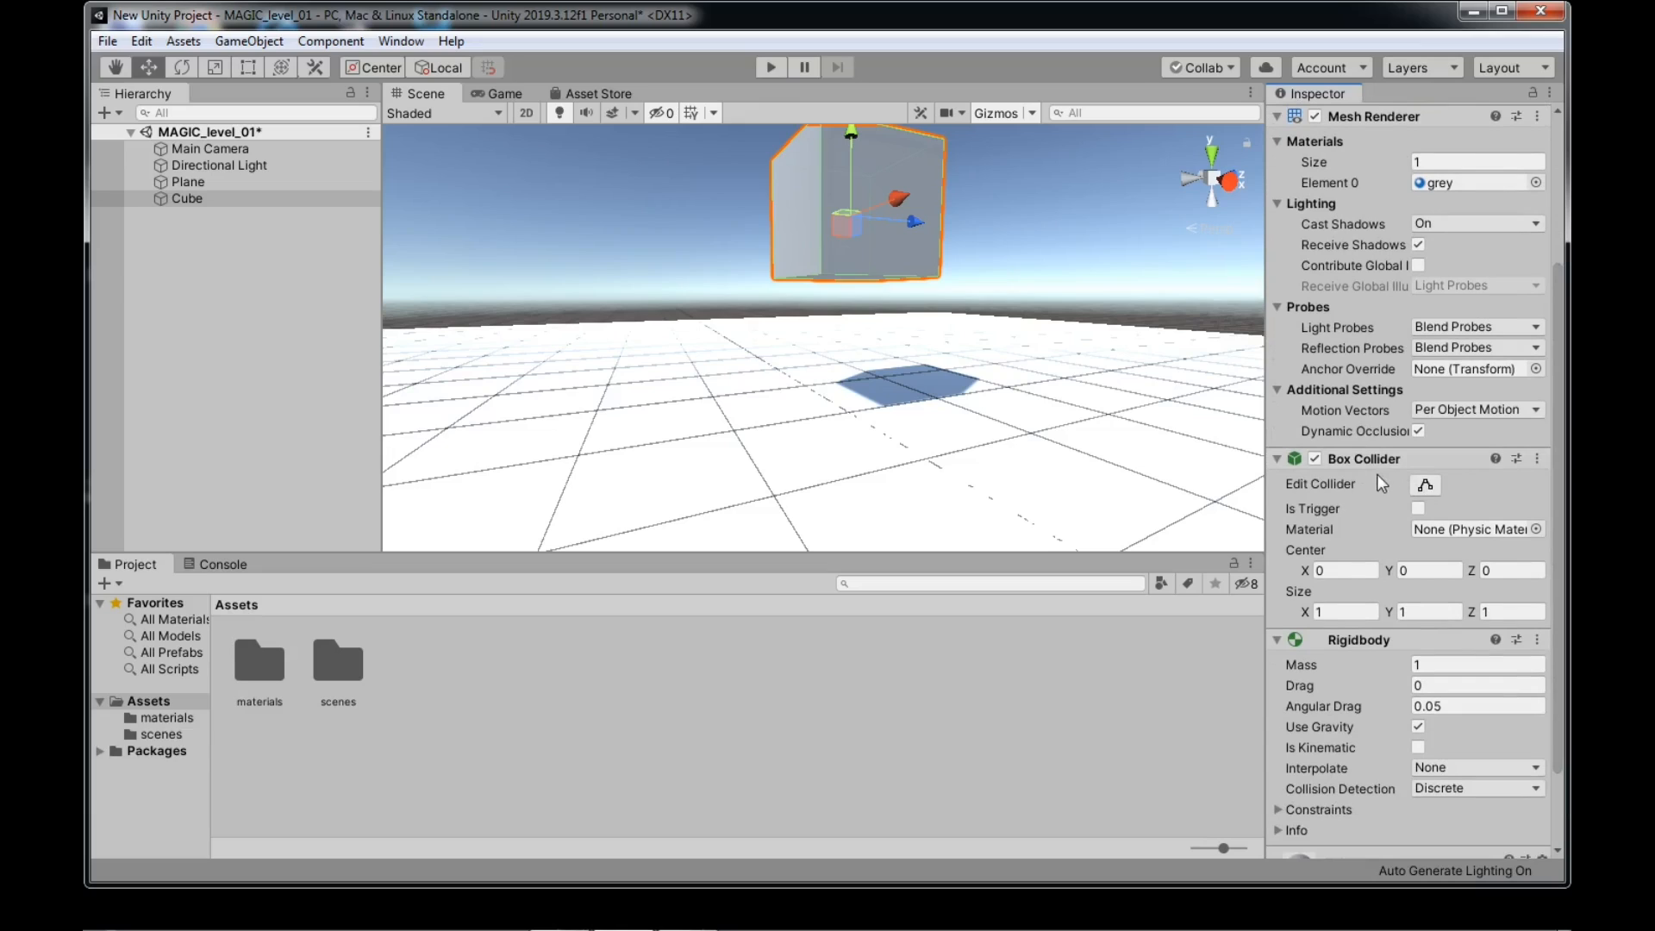
{"action": "left_click", "coordinate": [1315, 459]}
{"action": "left_click", "coordinate": [762, 67]}
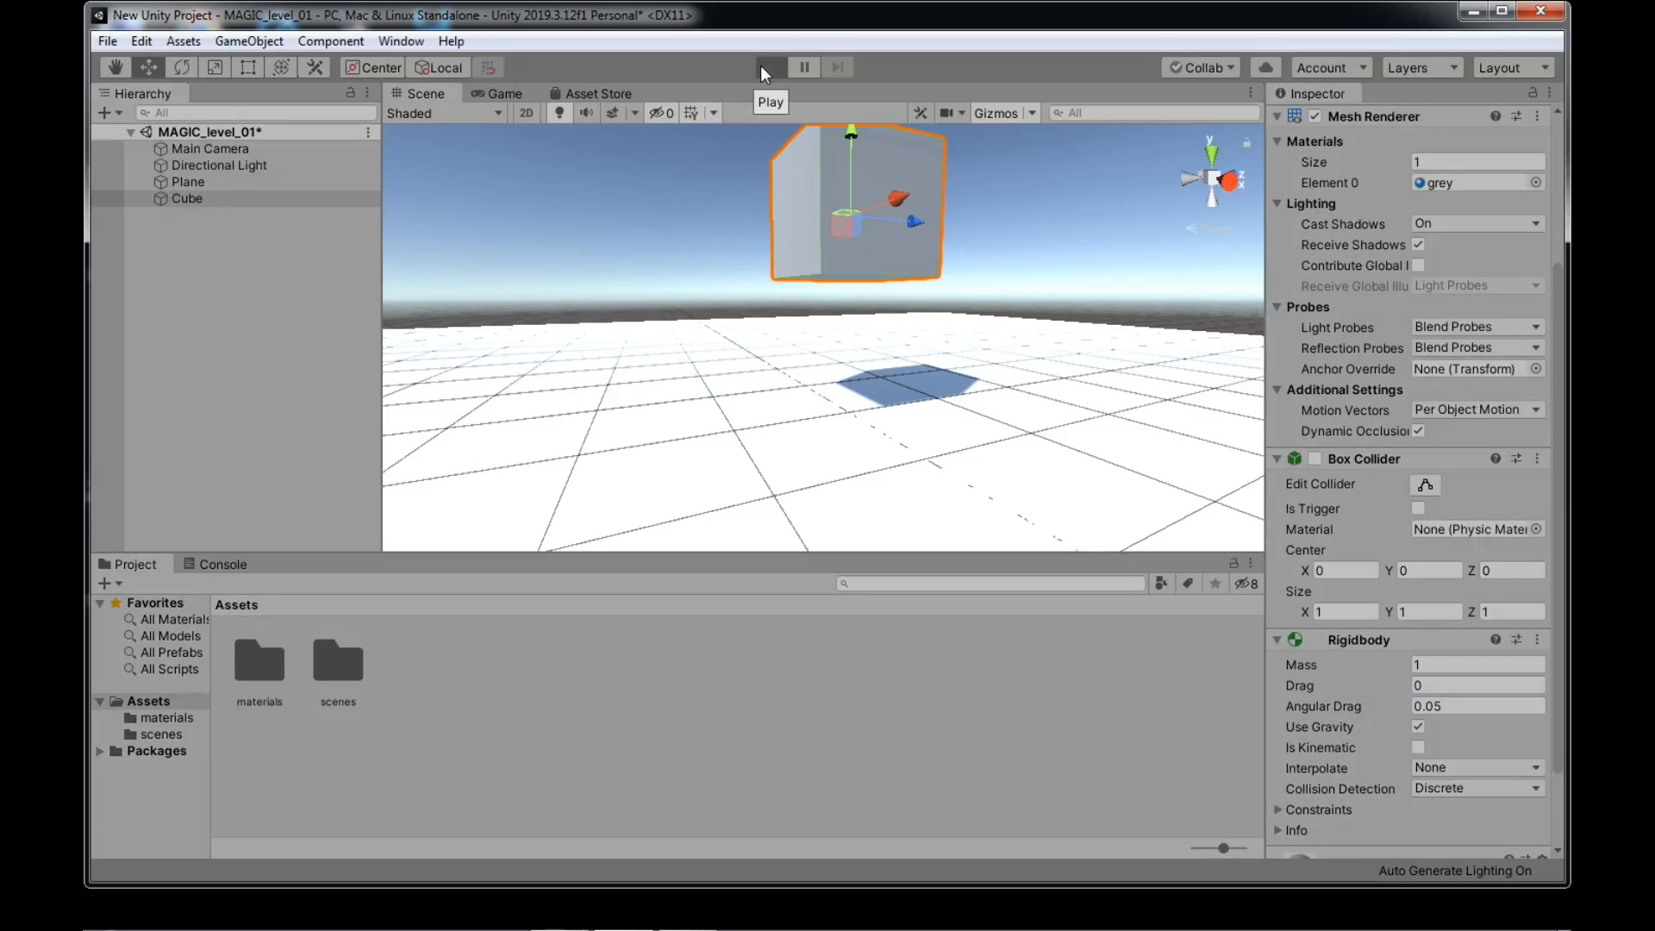
{"action": "left_click", "coordinate": [761, 67]}
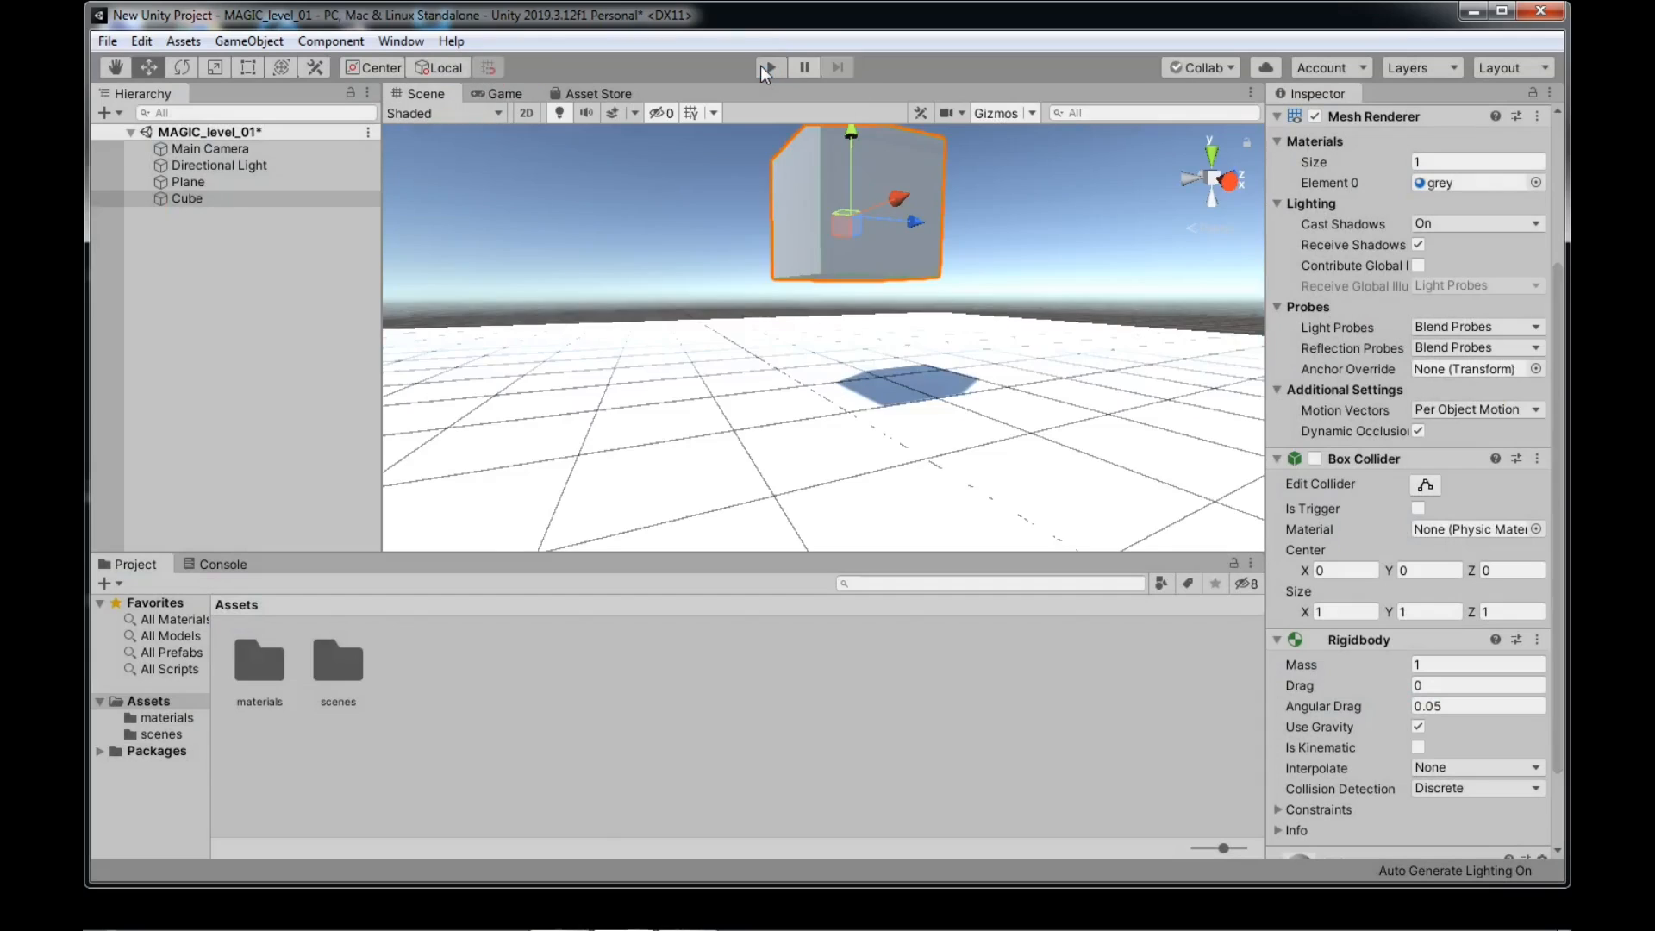
{"action": "left_click", "coordinate": [1314, 460]}
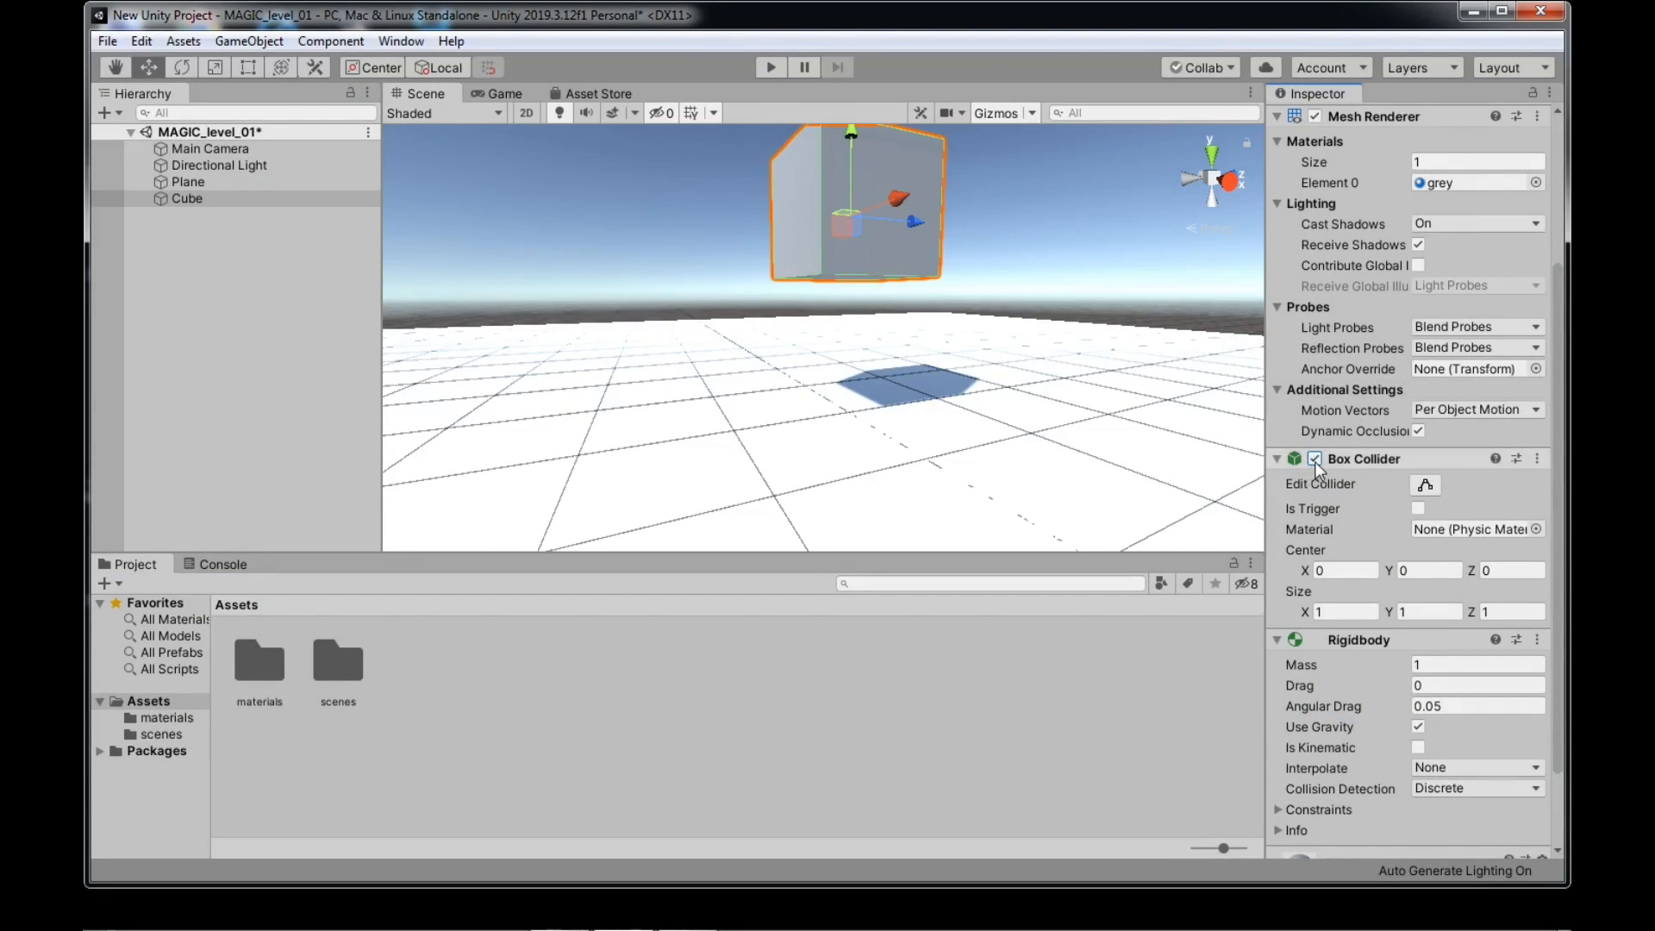
{"action": "scroll", "coordinate": [1367, 581], "scroll_direction": "down", "scroll_amount": 3}
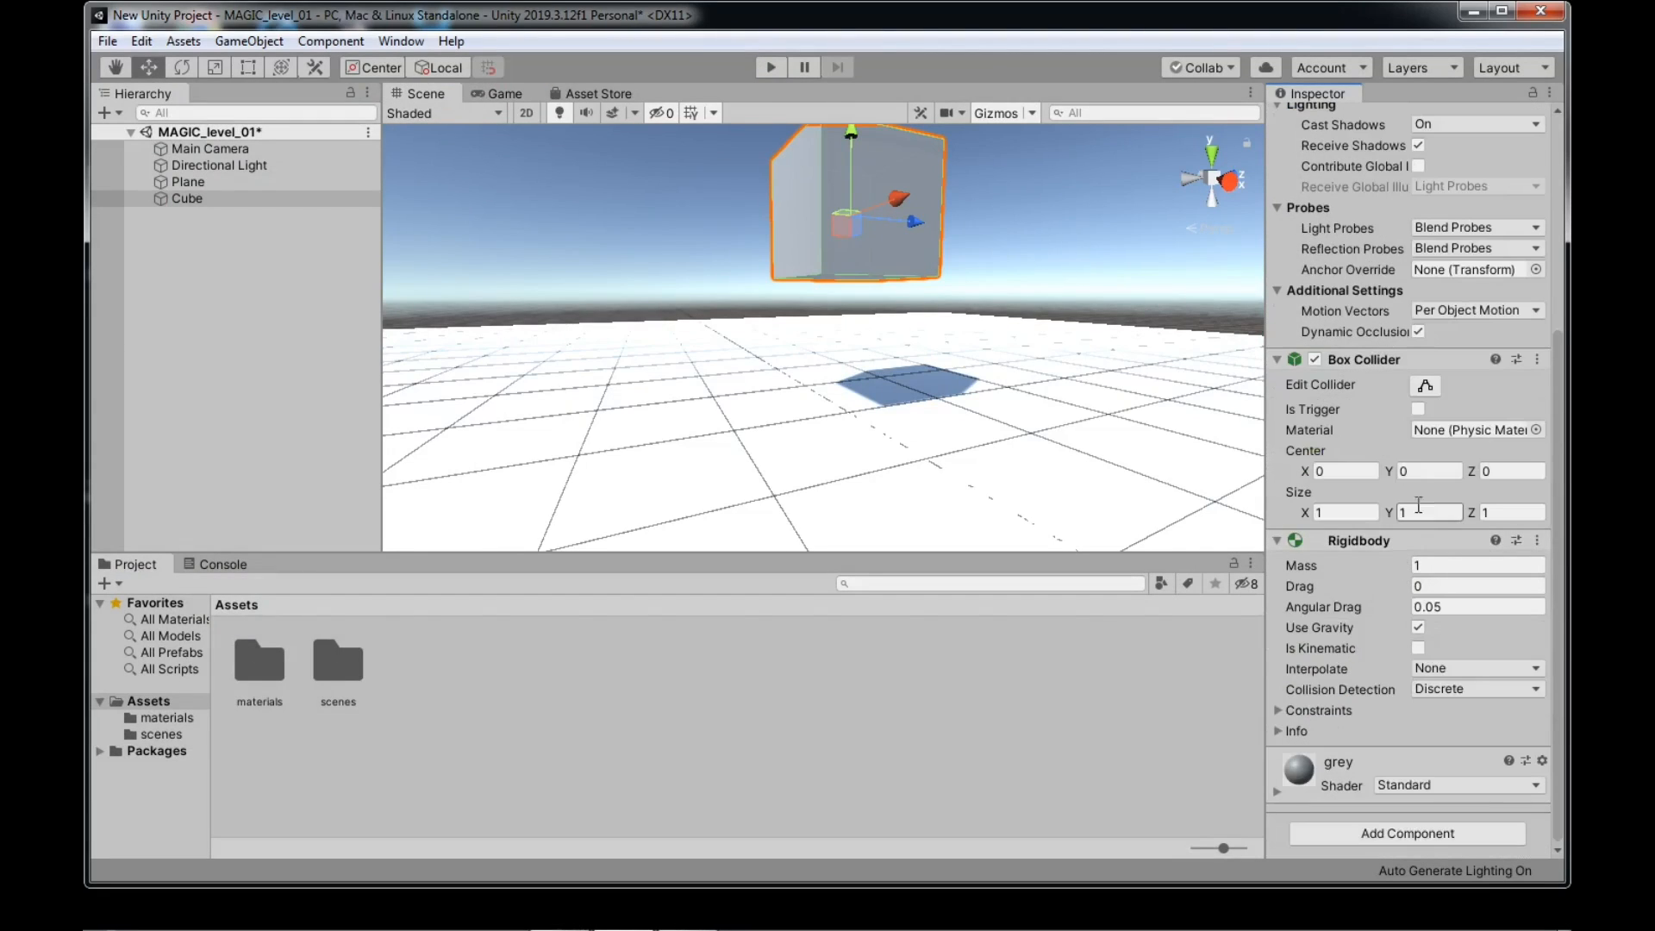
Lower the cube onto the plane at about Y 0.501 and review its components.
{"action": "scroll", "coordinate": [1369, 448], "scroll_direction": "up", "scroll_amount": 9}
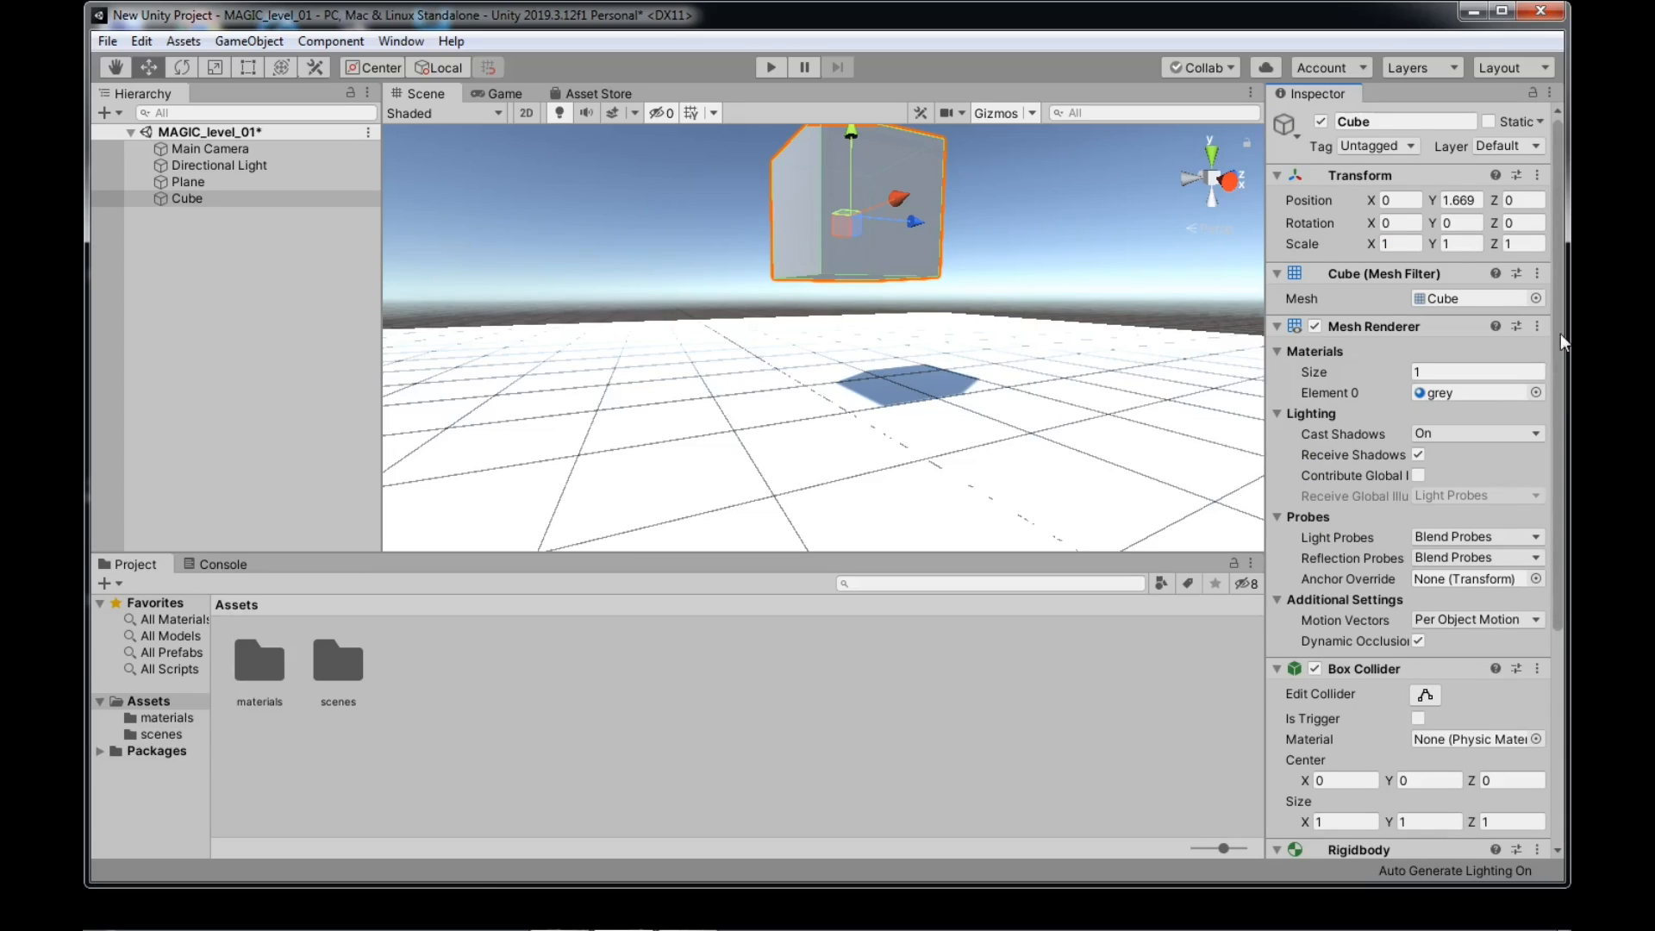
{"action": "left_click_drag", "start_coordinate": [1556, 247], "coordinate": [1556, 458]}
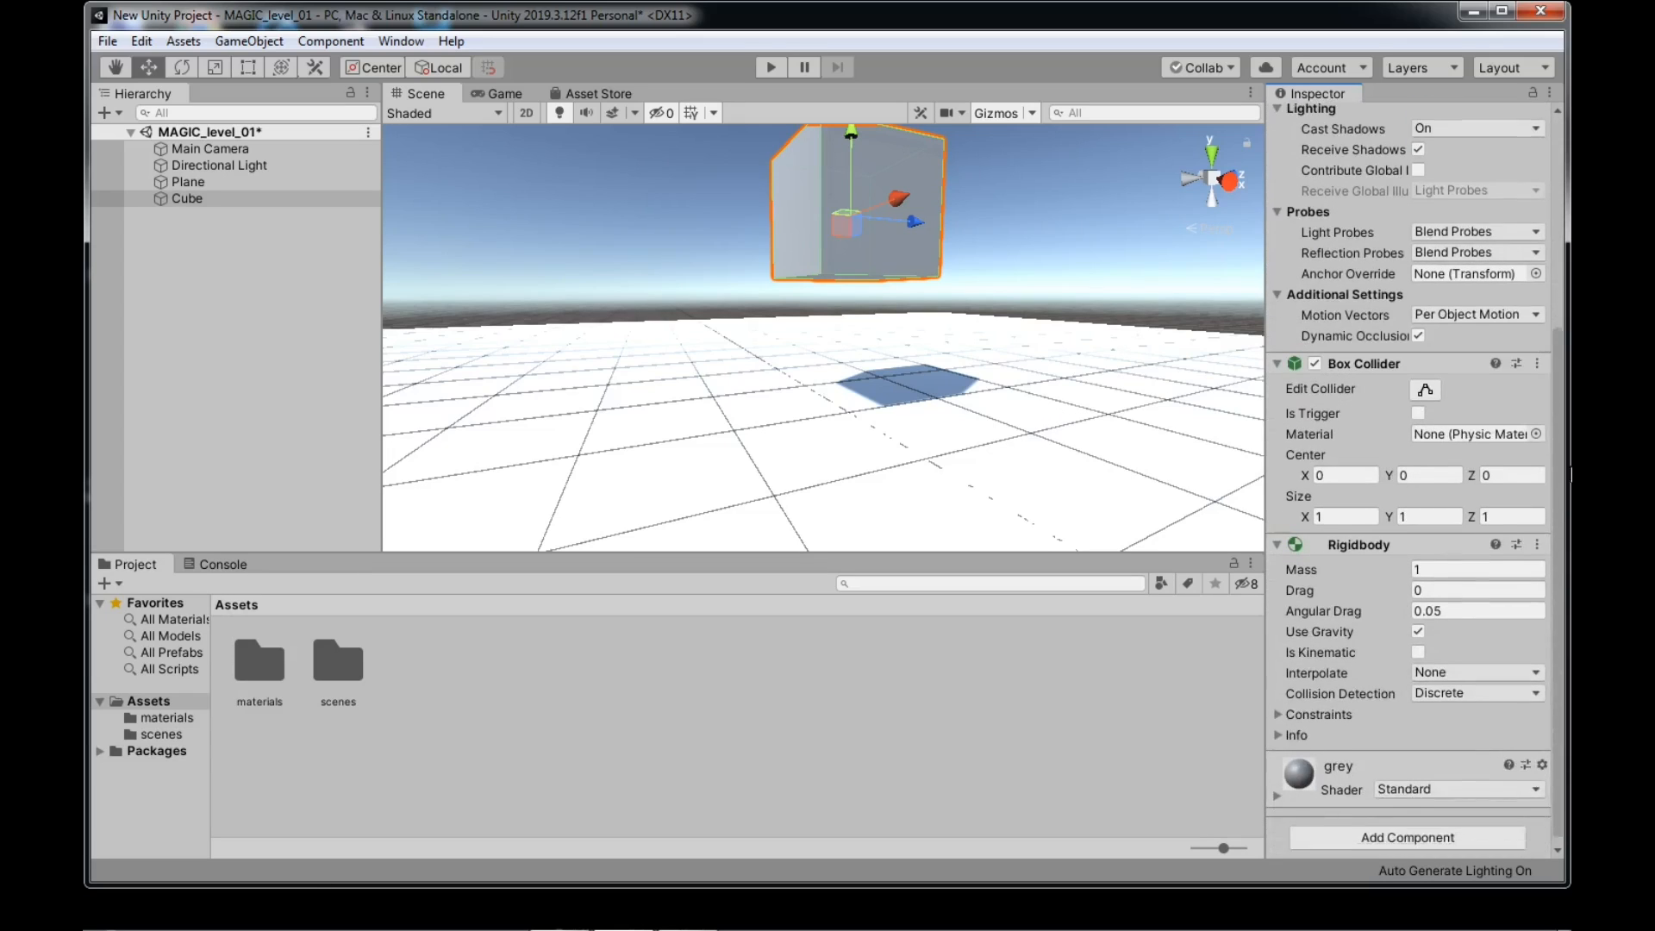
{"action": "left_click_drag", "start_coordinate": [837, 131], "coordinate": [845, 270]}
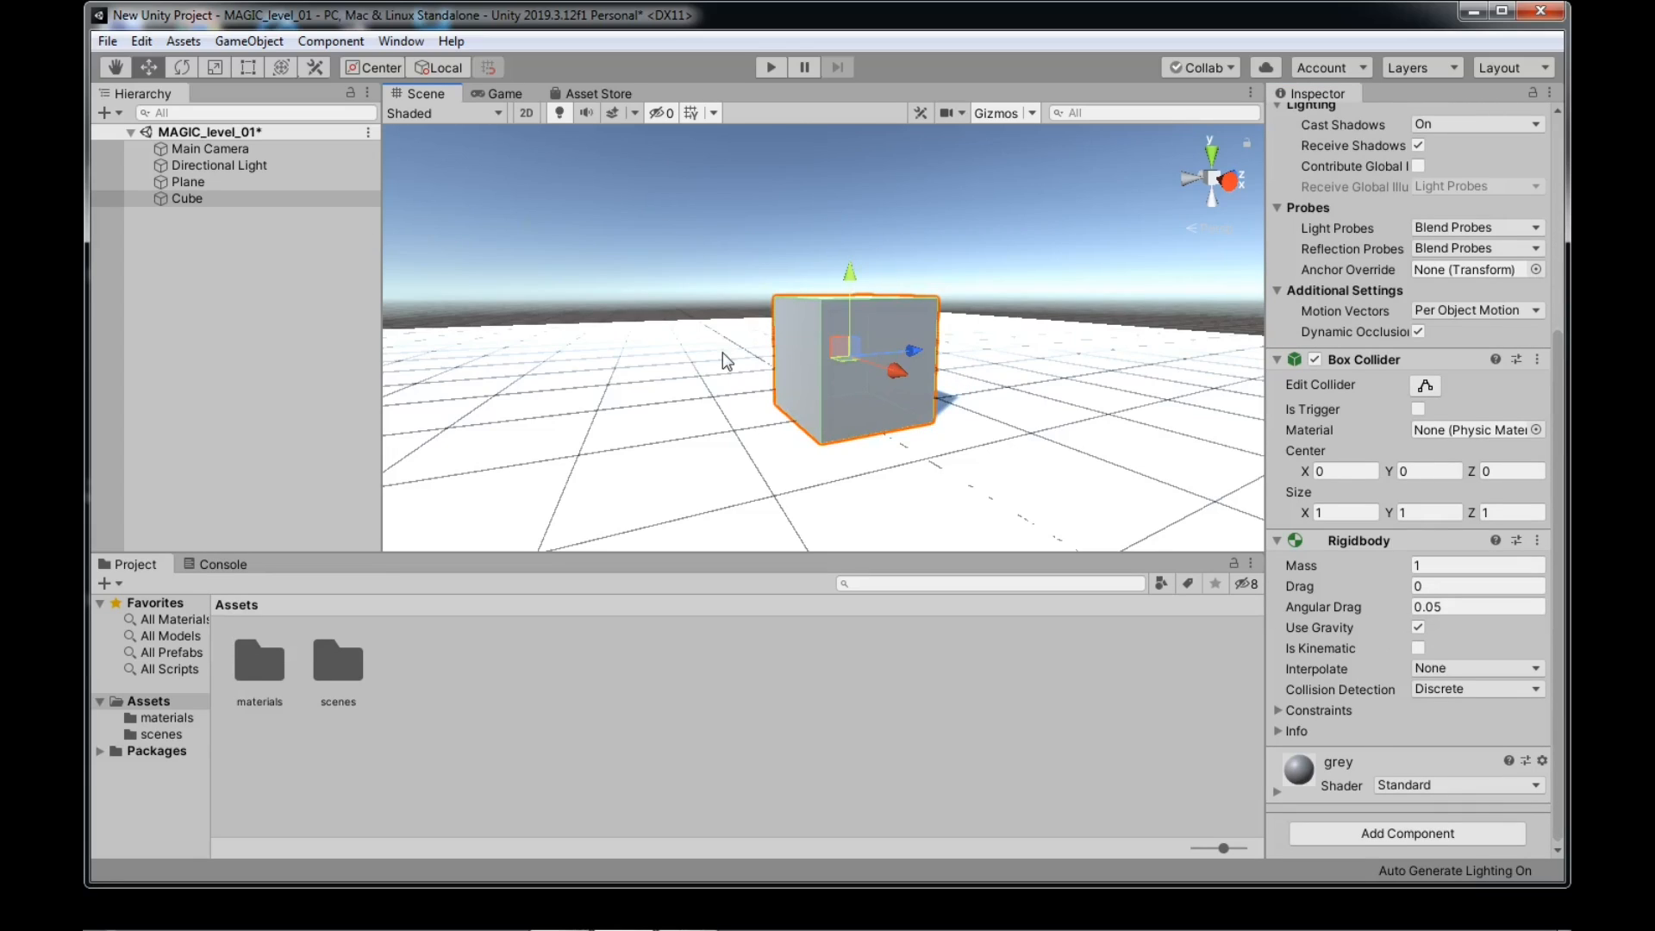
{"action": "left_click", "coordinate": [186, 202]}
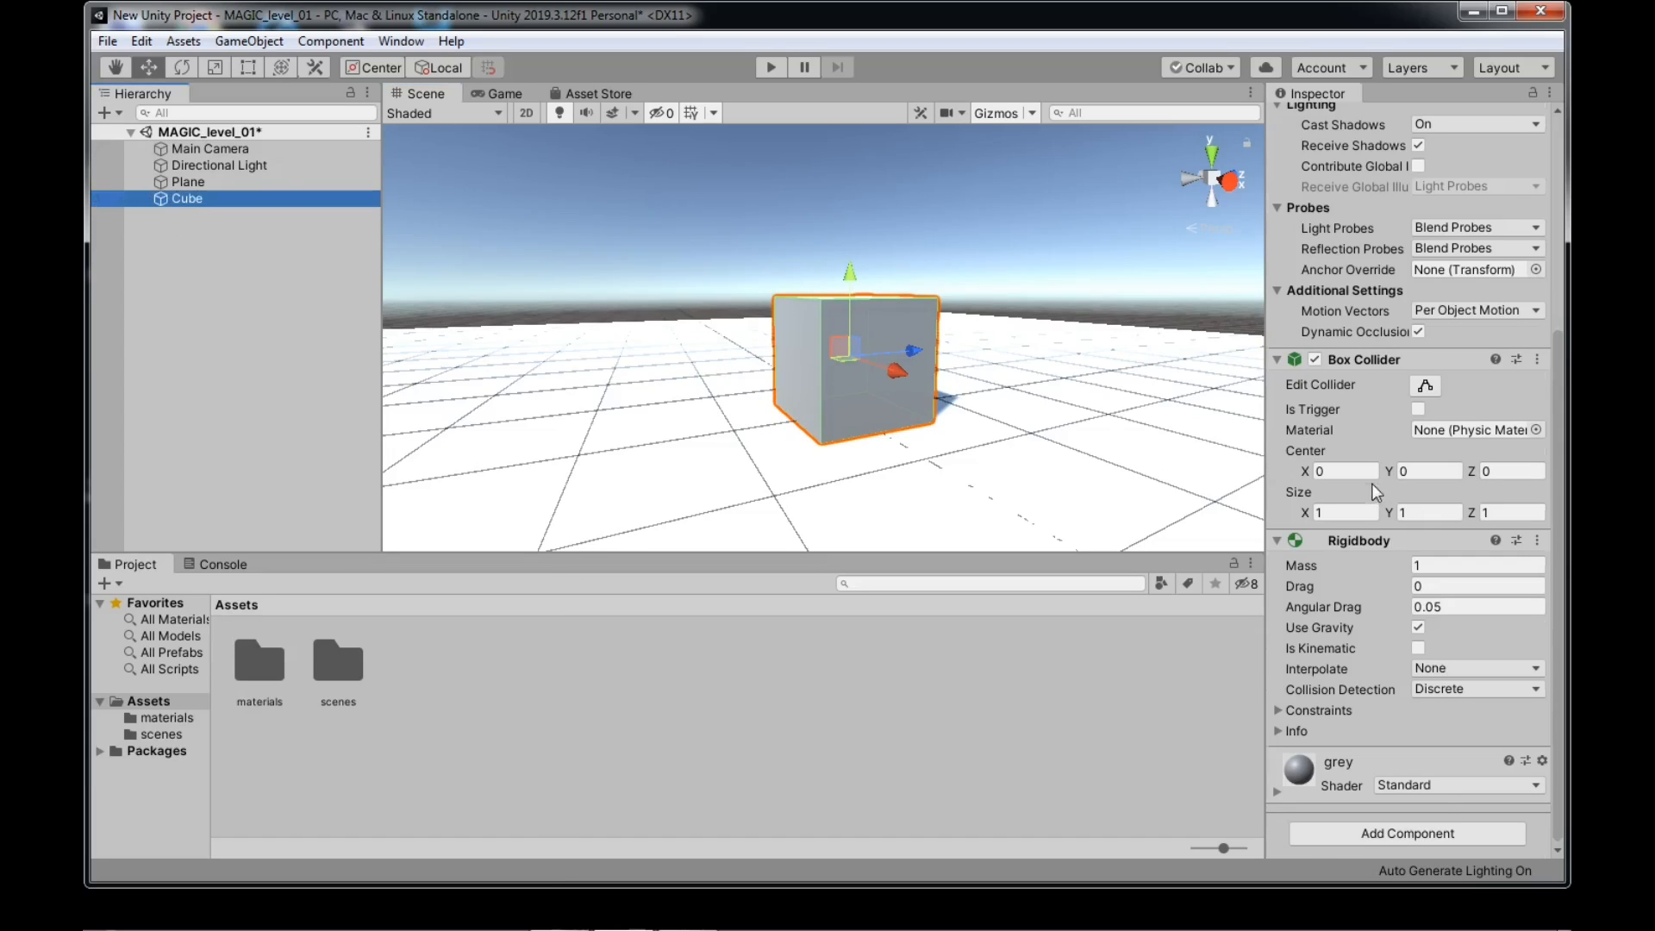
{"action": "scroll", "coordinate": [1371, 483], "scroll_direction": "up", "scroll_amount": 5}
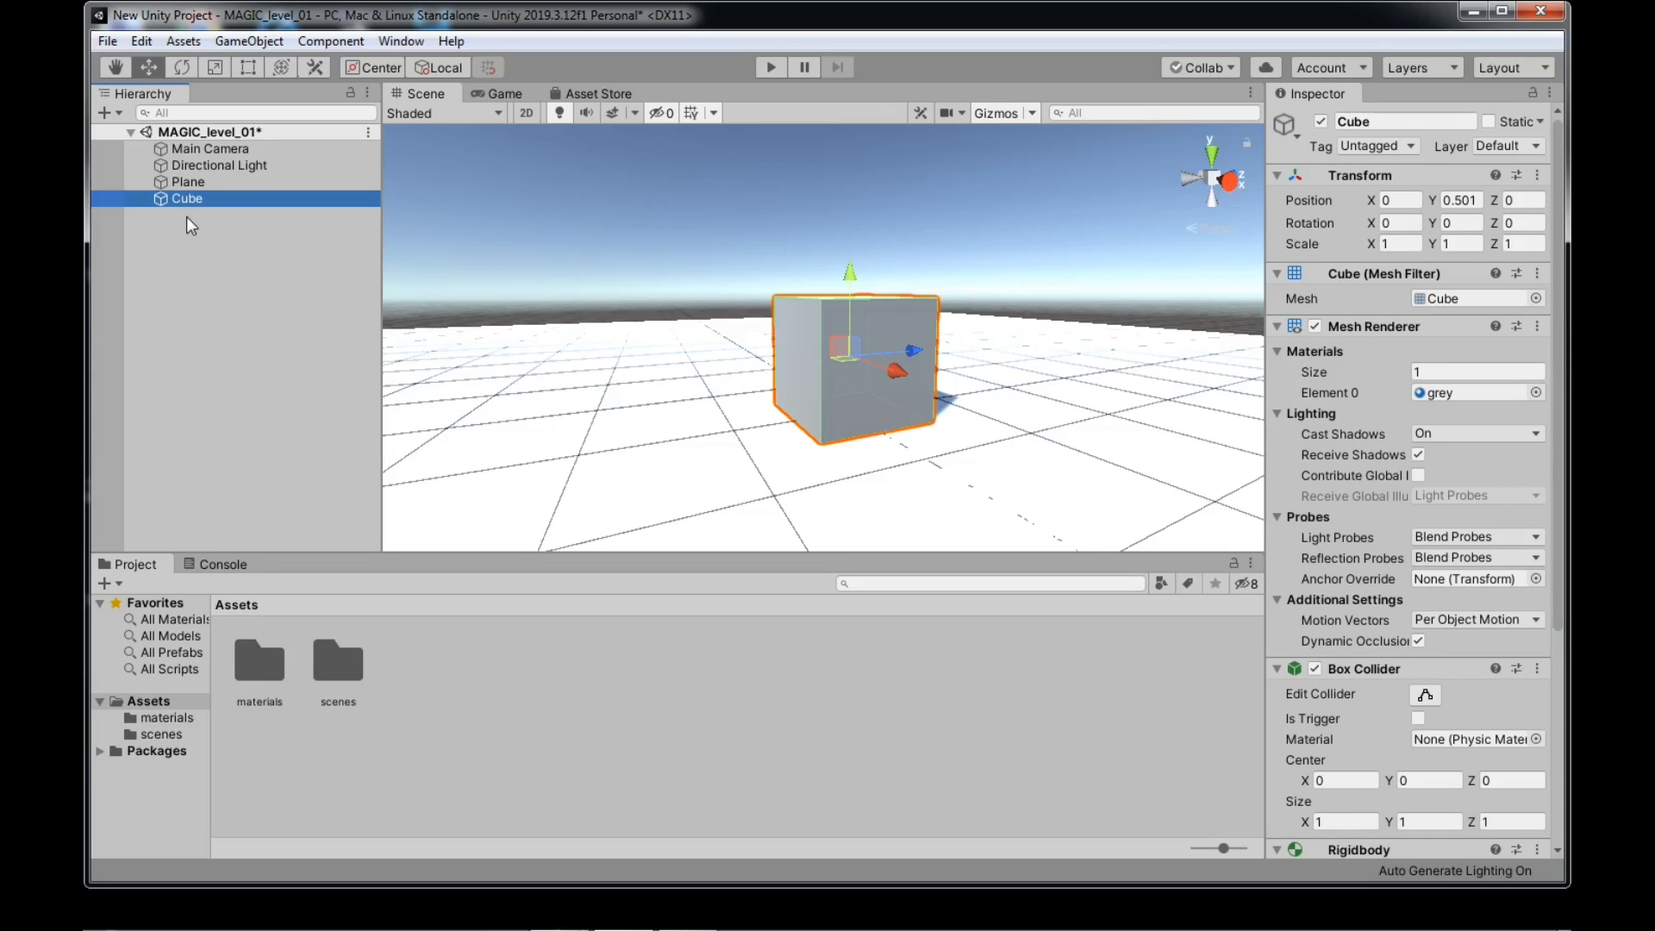
Duplicate the cube in the MAGIC_level_01 scene.
{"action": "key", "text": "shift"}
{"action": "key", "text": "shift+d"}
{"action": "left_click", "coordinate": [219, 202]}
{"action": "key", "text": "ctrl+d"}
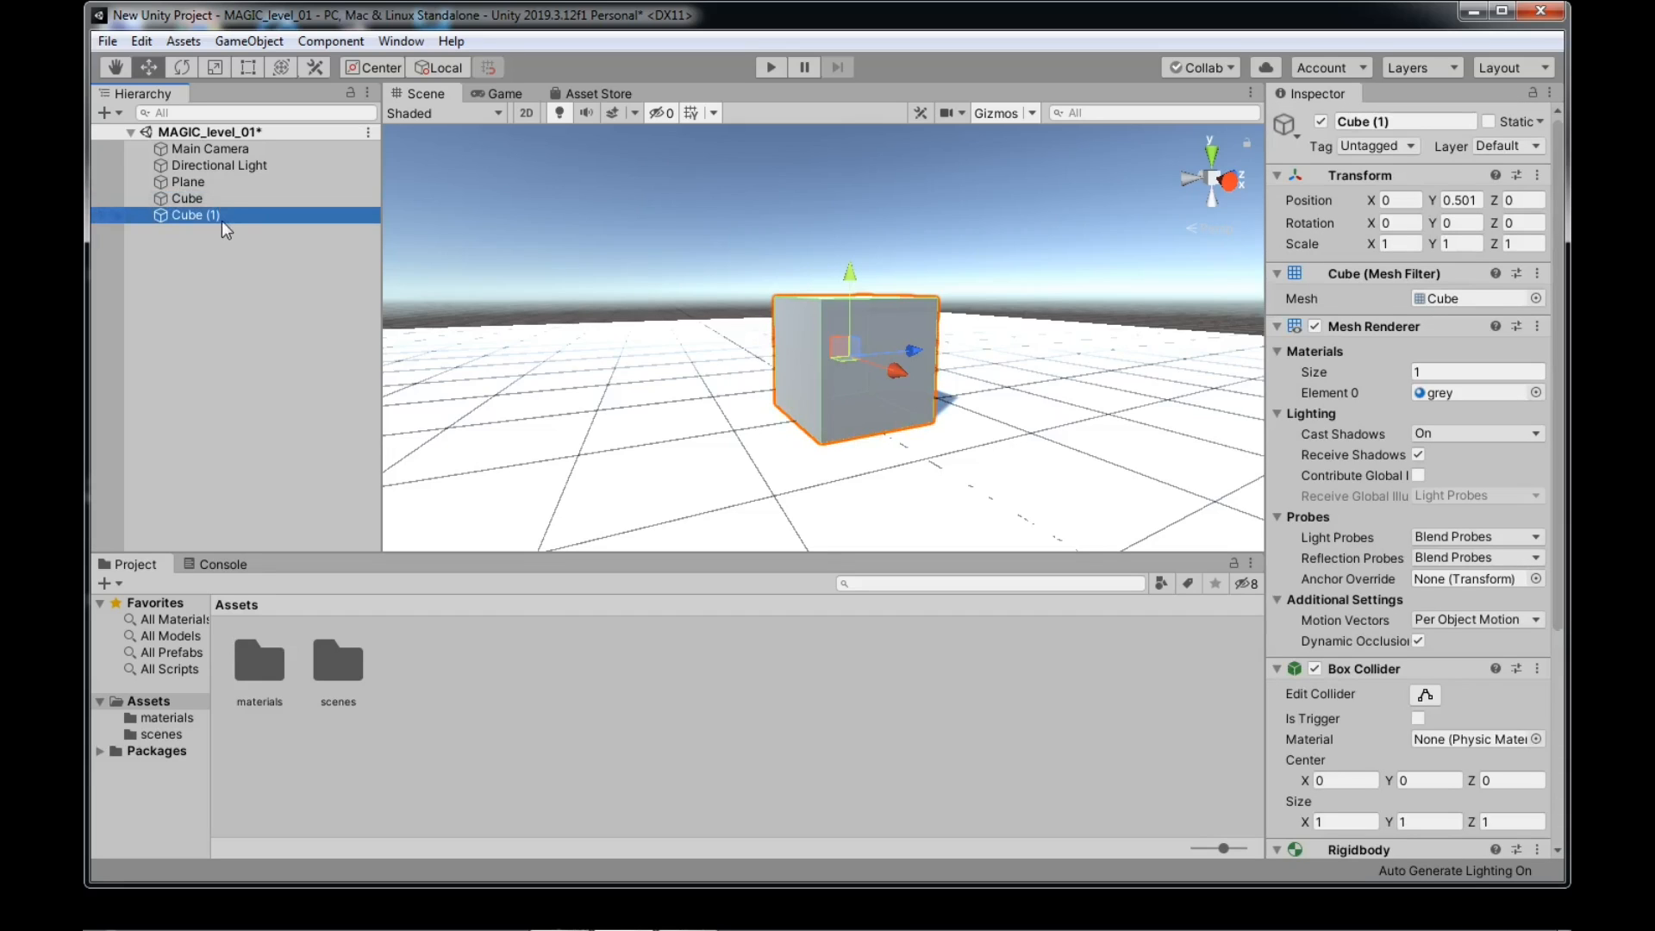
Compare the original cube with its copy and delete the copy from the scene.
{"action": "left_click", "coordinate": [153, 198]}
{"action": "left_click", "coordinate": [171, 213]}
{"action": "left_click", "coordinate": [192, 202]}
{"action": "left_click", "coordinate": [192, 215]}
{"action": "key", "text": "Delete"}
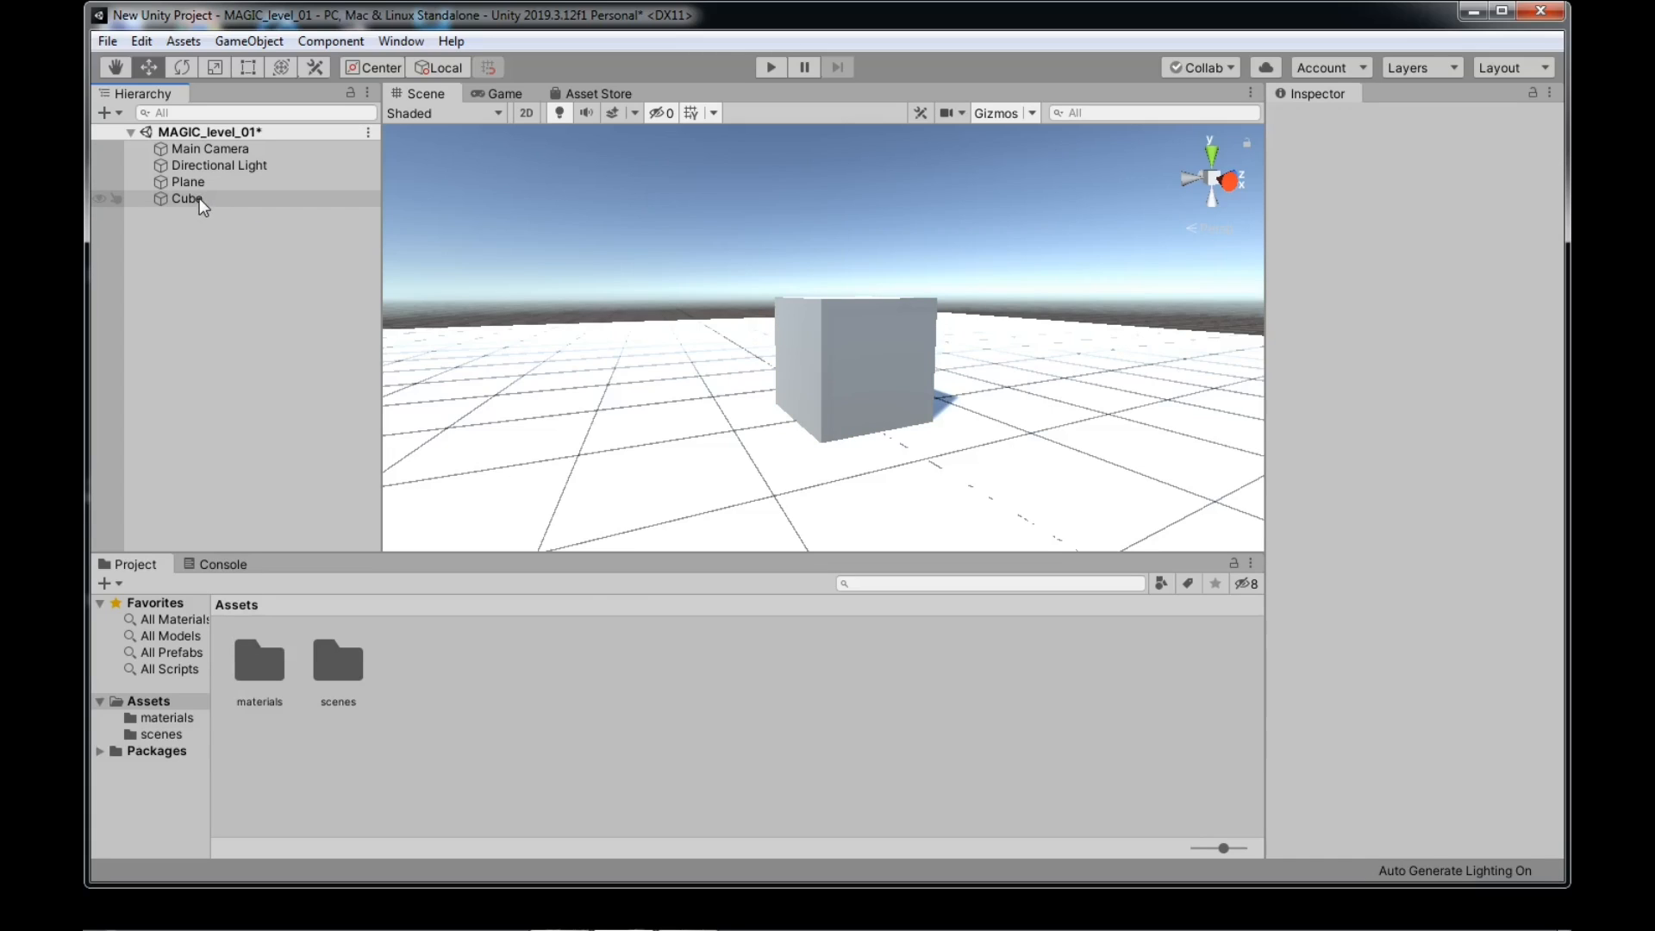
Turn the scene's cube into a prefab in the Assets folder and review the prefab's components.
{"action": "left_click", "coordinate": [189, 200]}
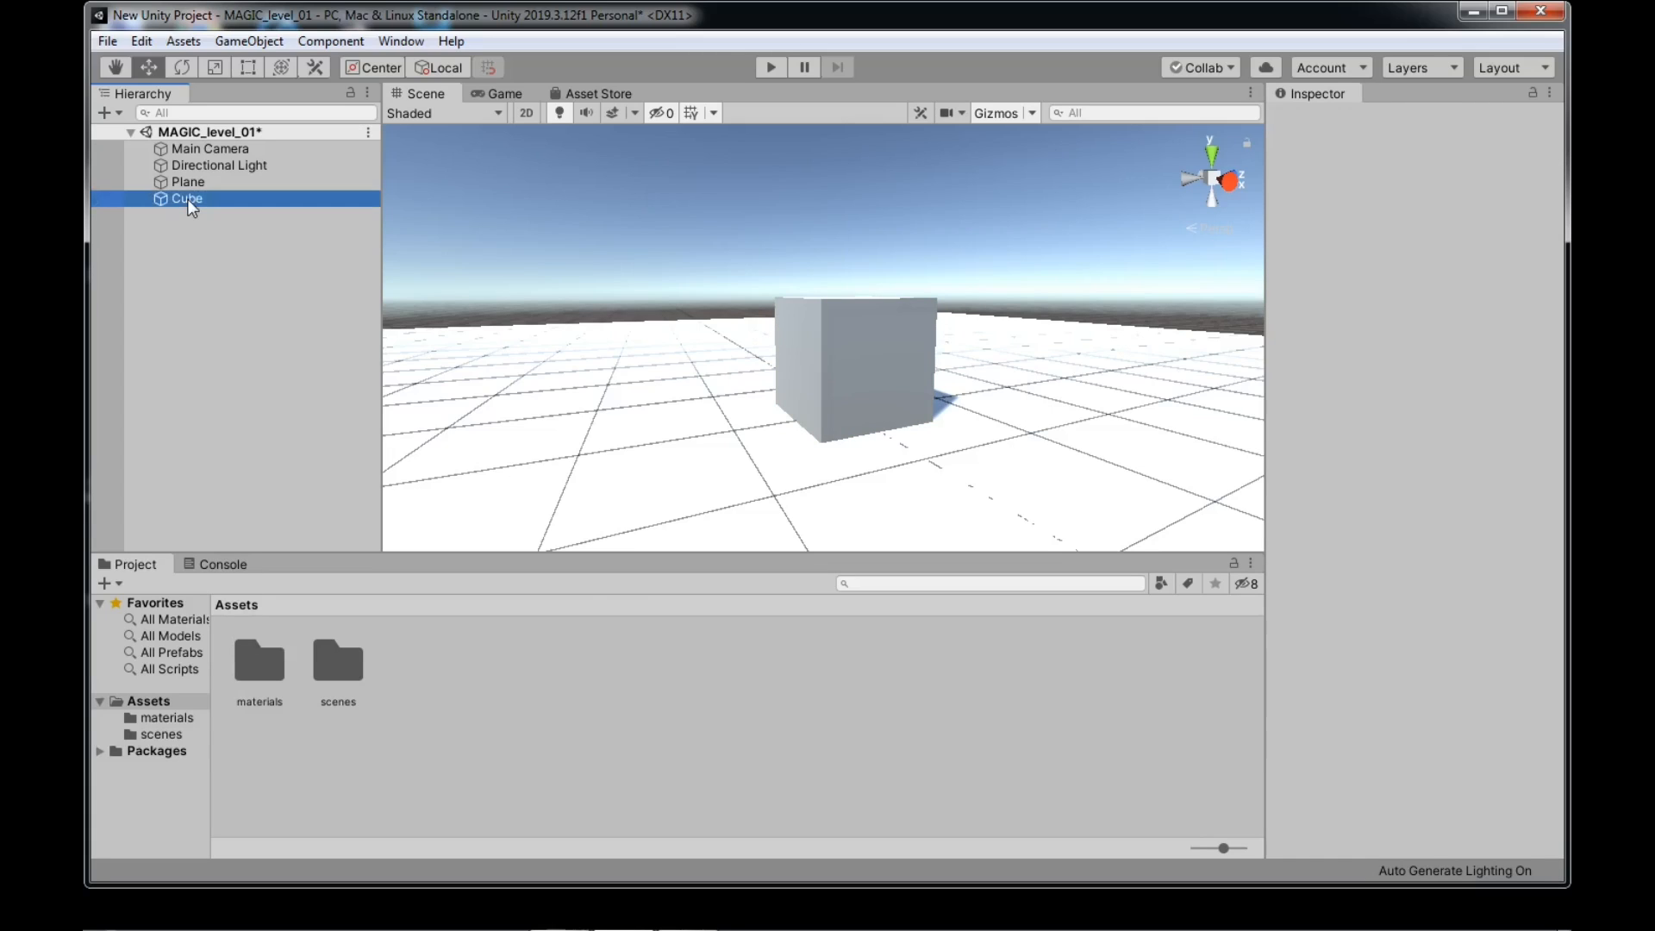
{"action": "left_click_drag", "start_coordinate": [218, 240], "coordinate": [441, 655]}
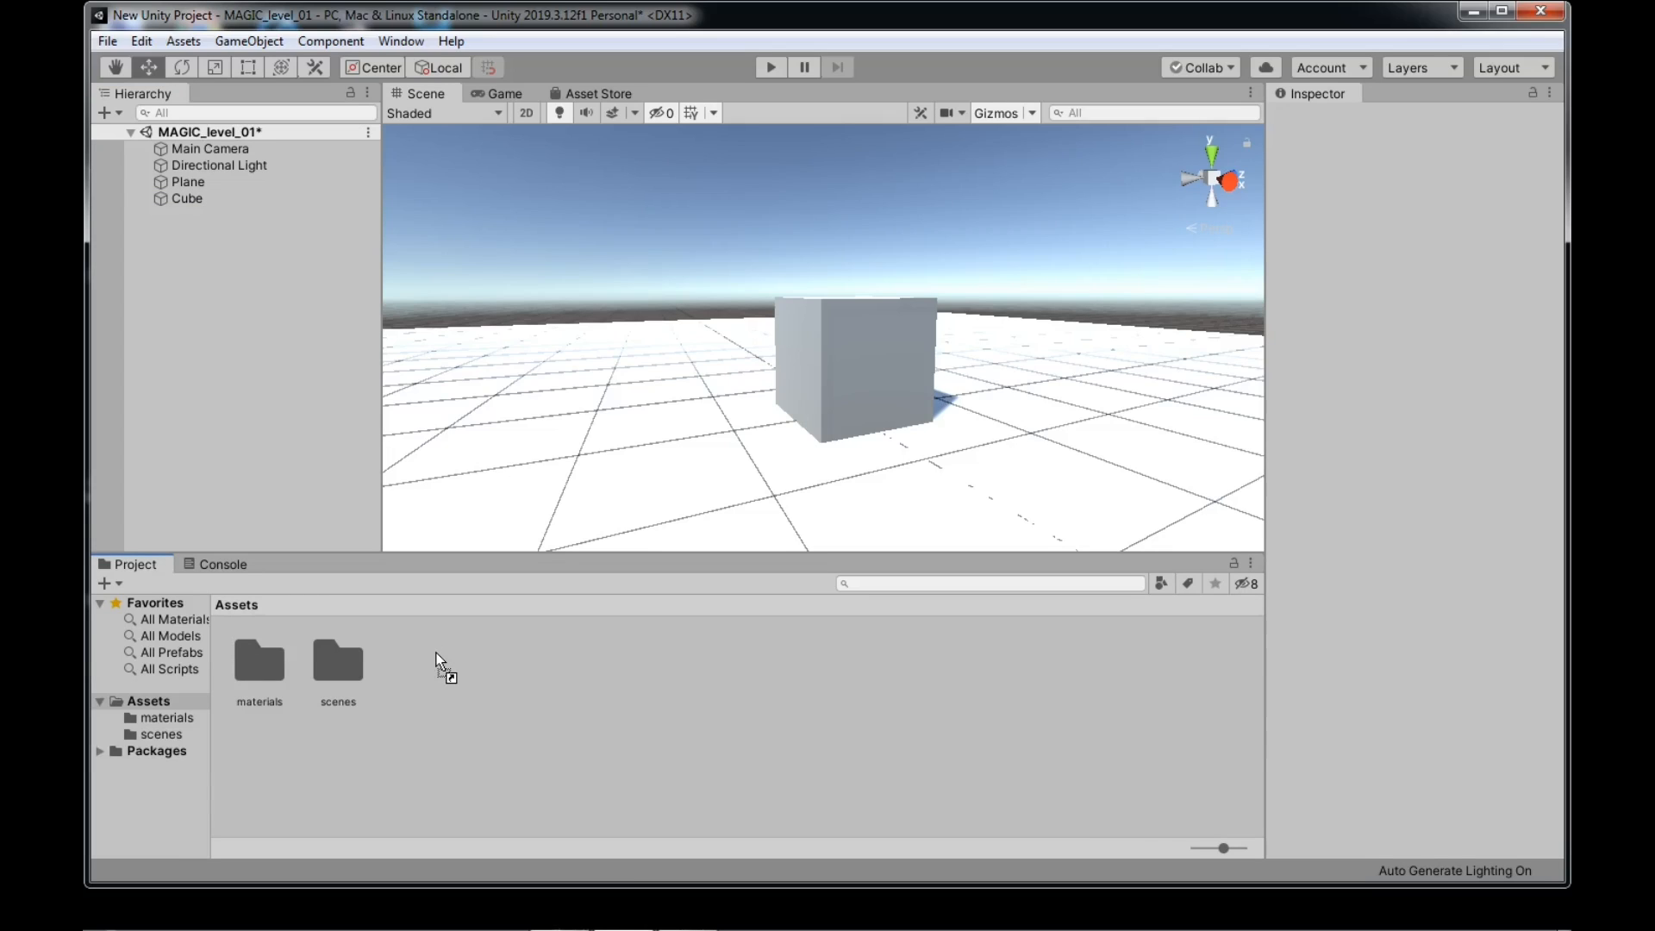
{"action": "left_click_drag", "start_coordinate": [425, 654], "coordinate": [425, 654]}
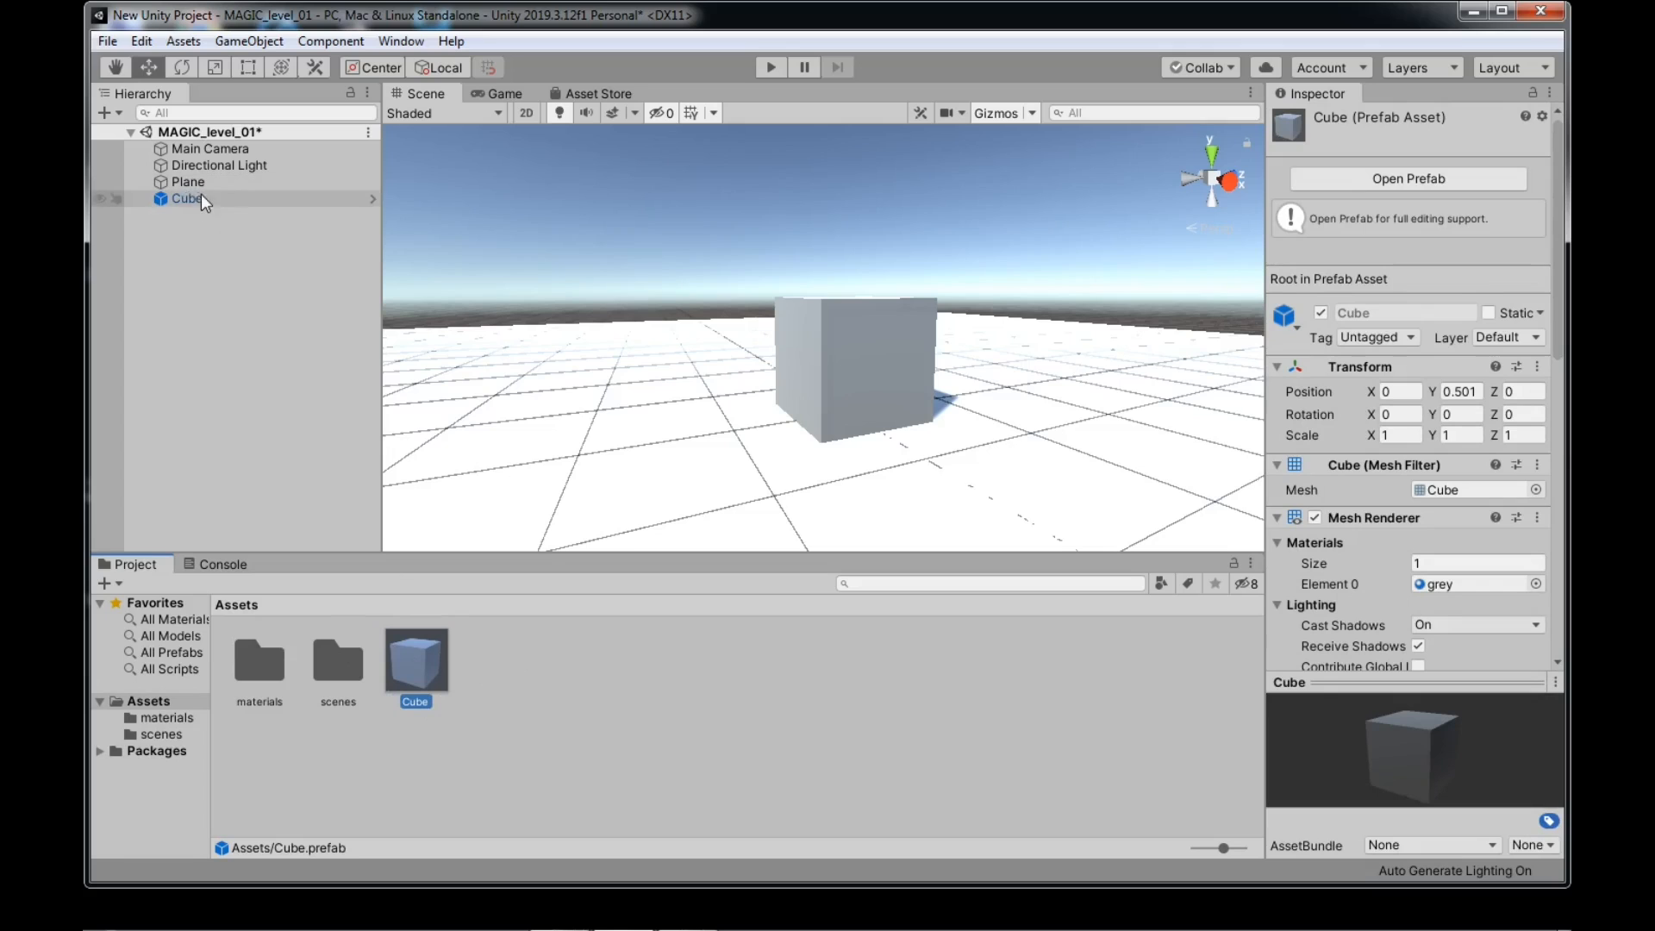
{"action": "scroll", "coordinate": [1426, 437], "scroll_direction": "down", "scroll_amount": 10}
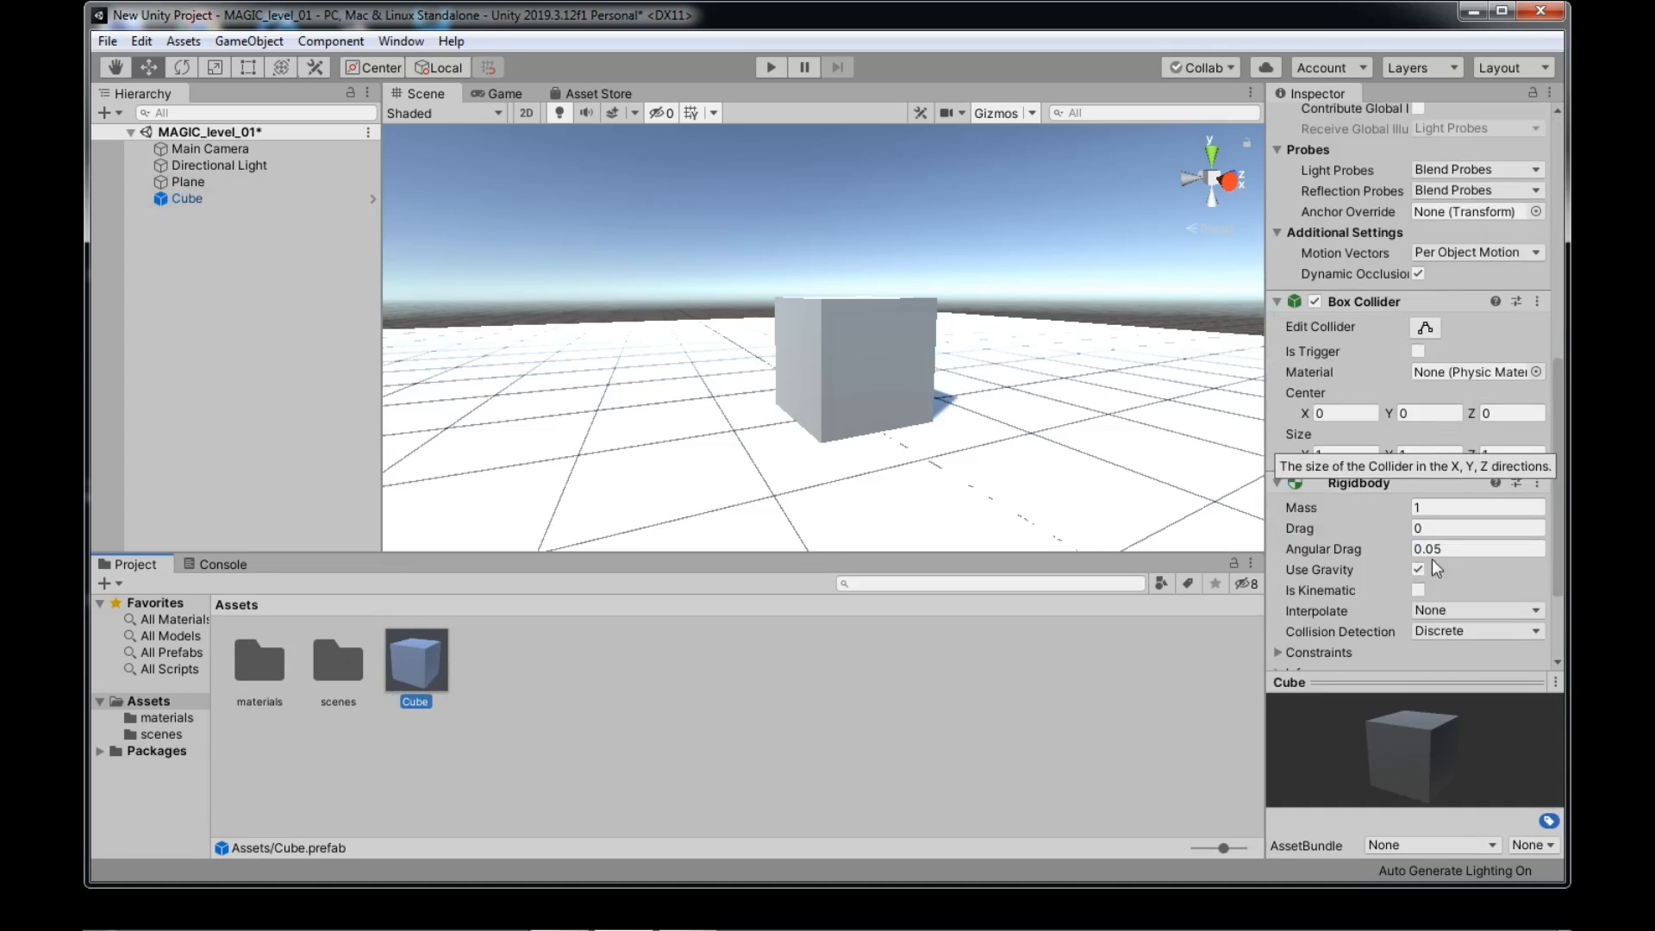
{"action": "scroll", "coordinate": [1400, 359], "scroll_direction": "up", "scroll_amount": 10}
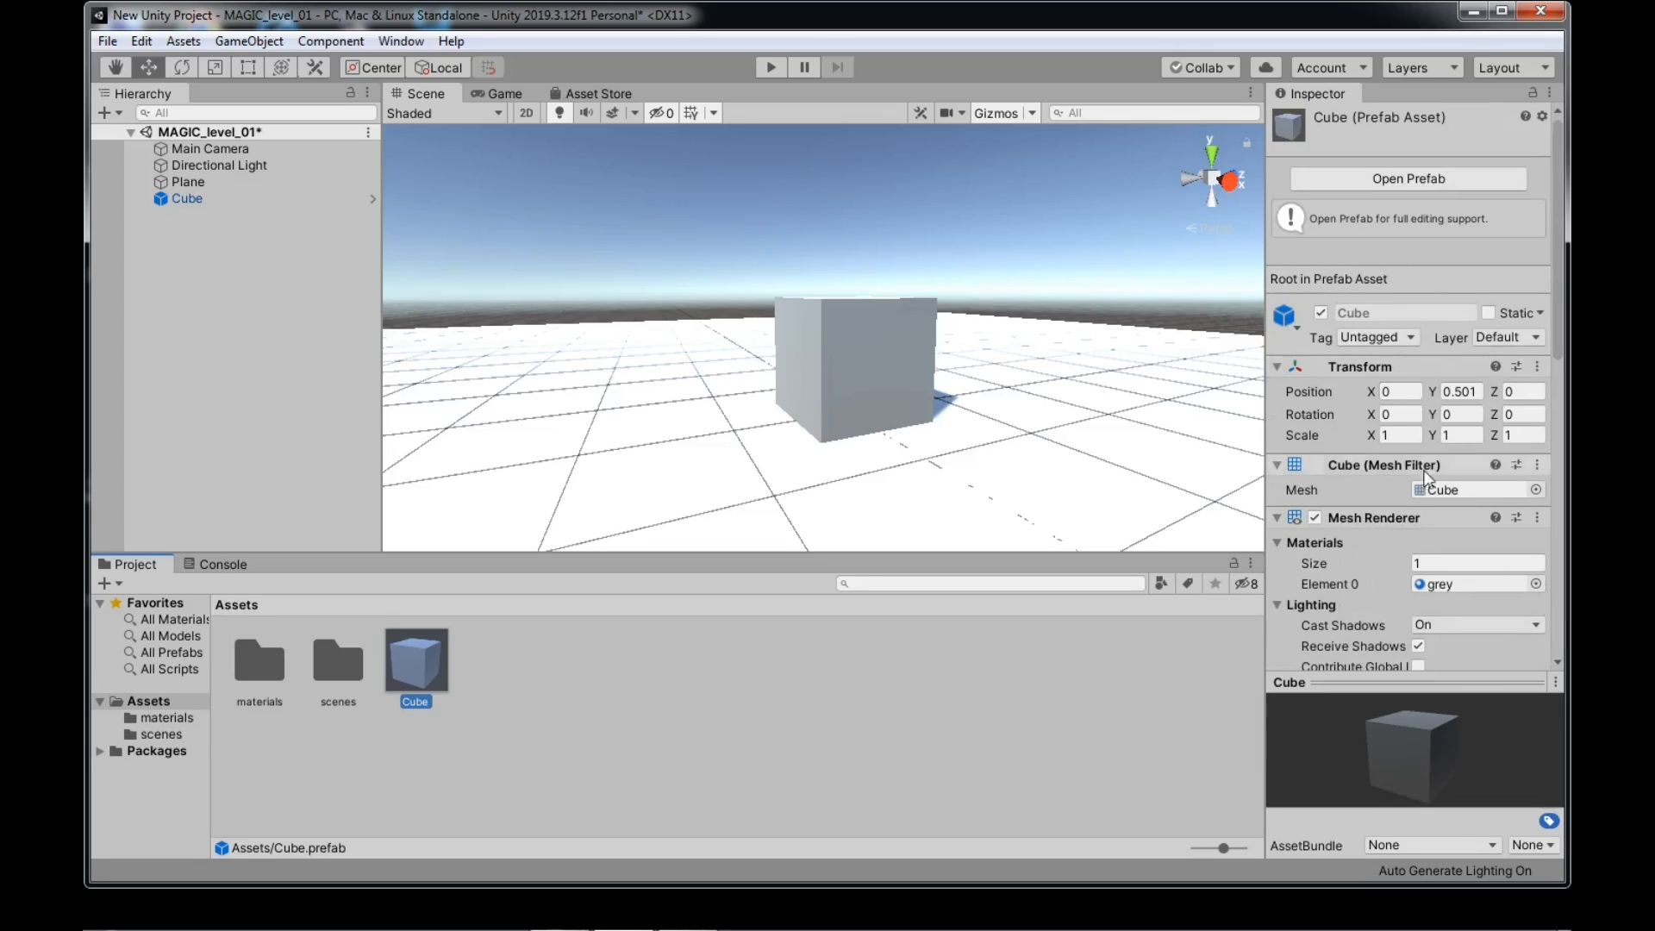
{"action": "left_click", "coordinate": [504, 662]}
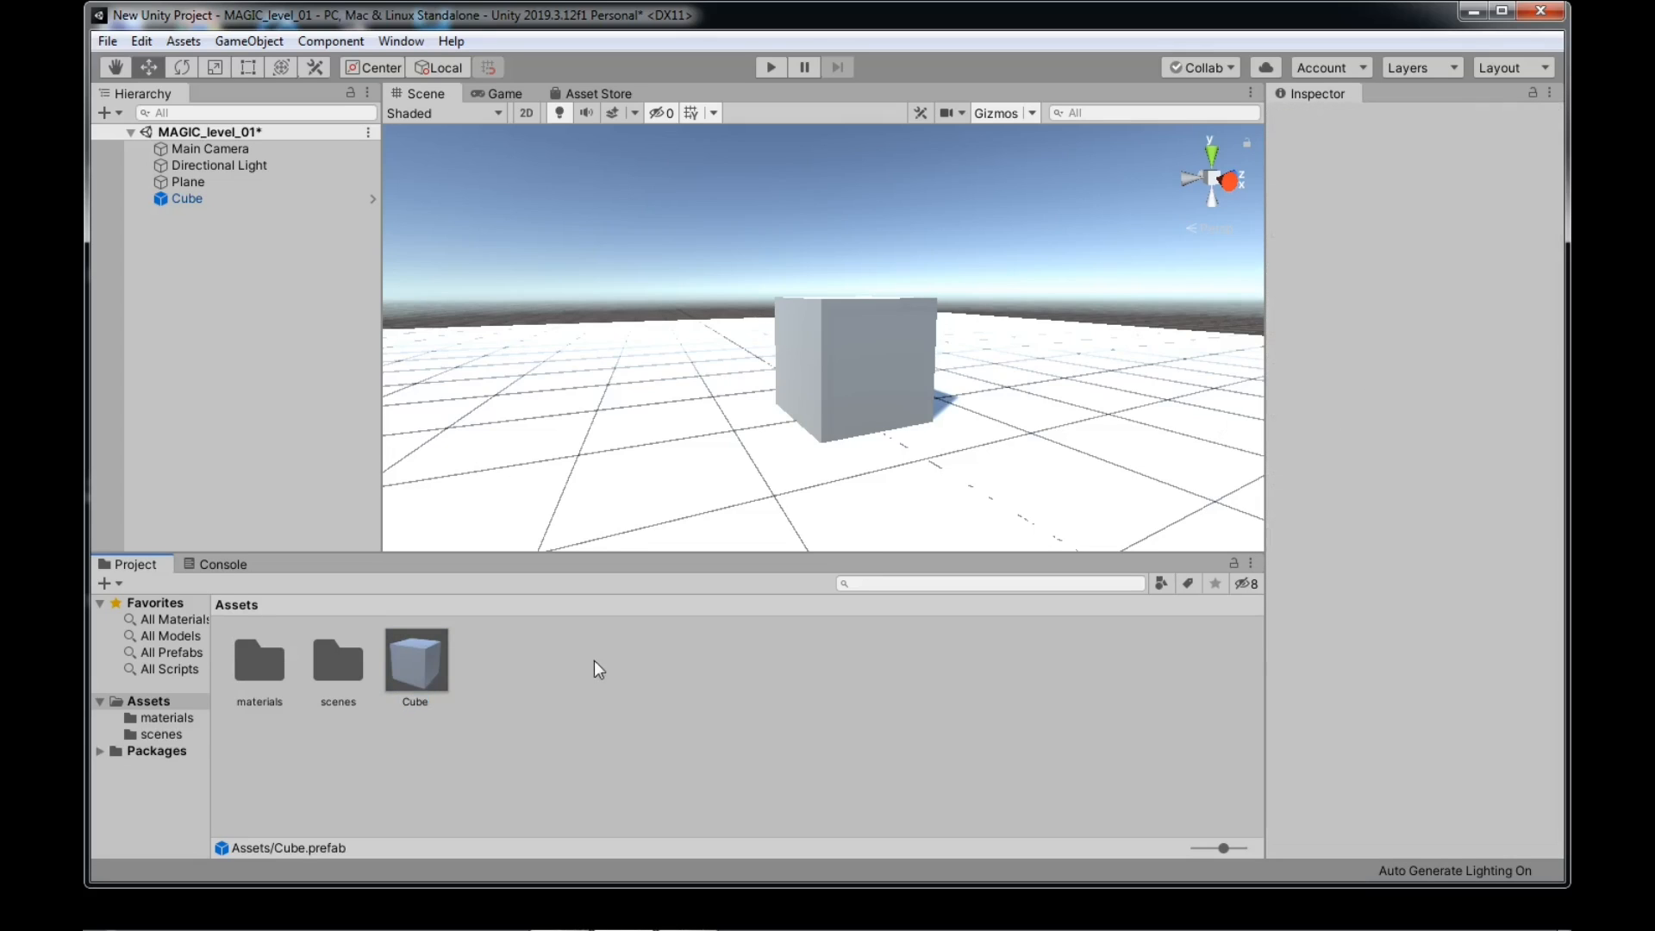
Replace the scene's cube with a fresh instance of the Cube prefab from Assets.
{"action": "left_click", "coordinate": [194, 194]}
{"action": "key", "text": "Delete"}
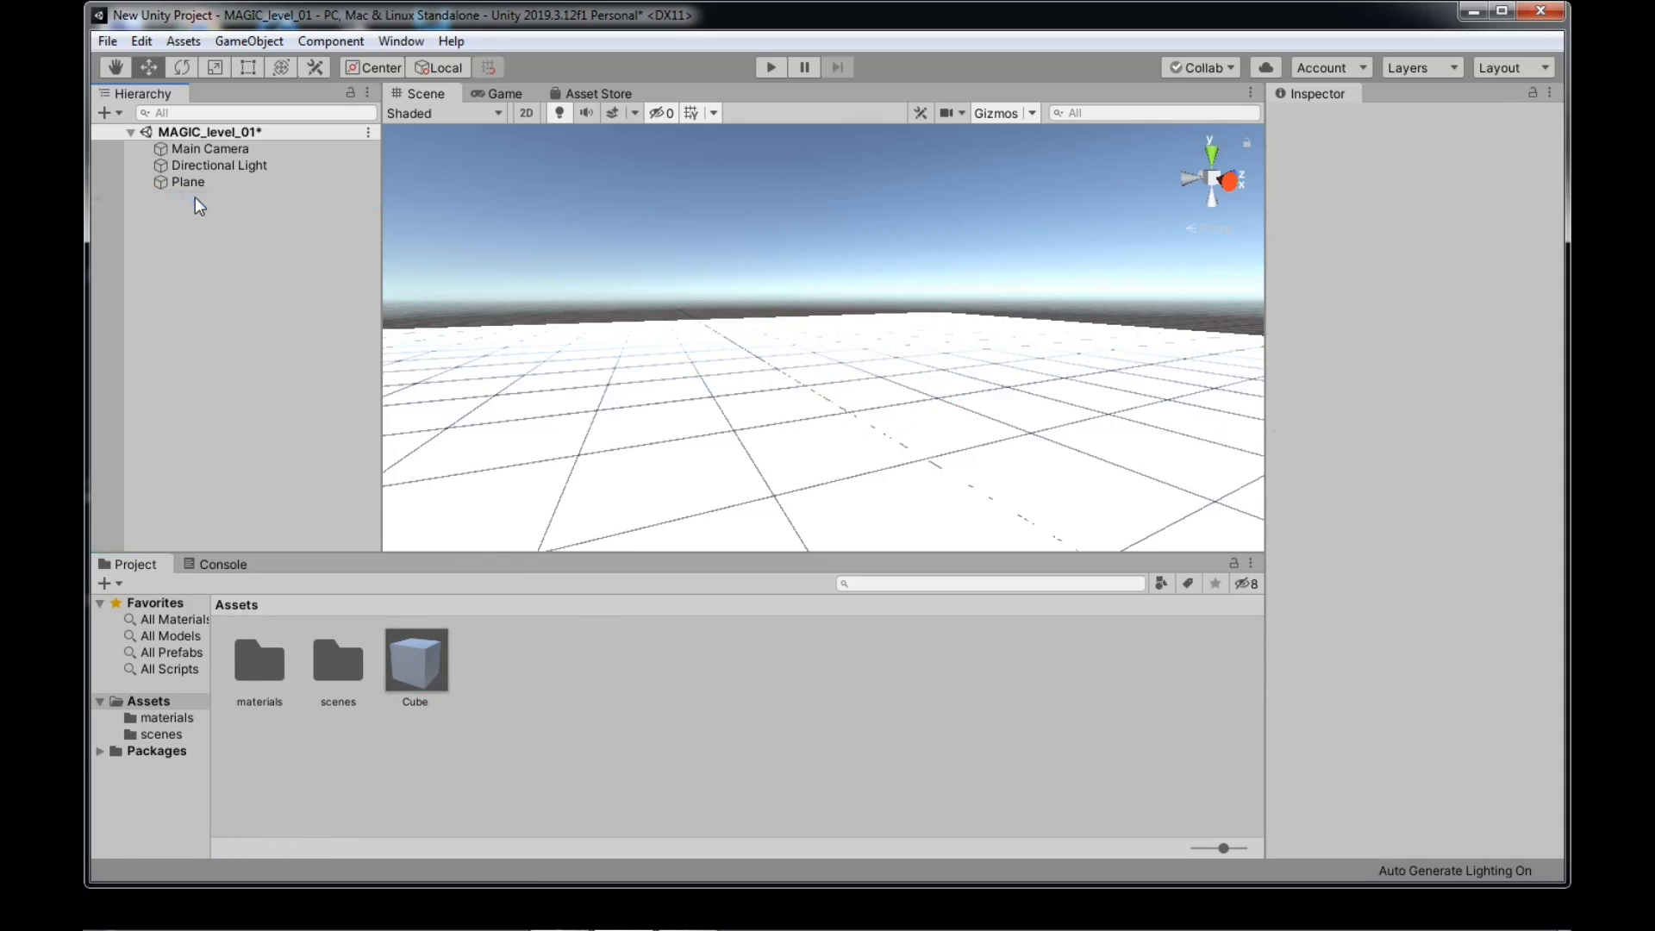
{"action": "left_click_drag", "start_coordinate": [434, 659], "coordinate": [272, 281]}
{"action": "left_click_drag", "start_coordinate": [188, 236], "coordinate": [188, 236]}
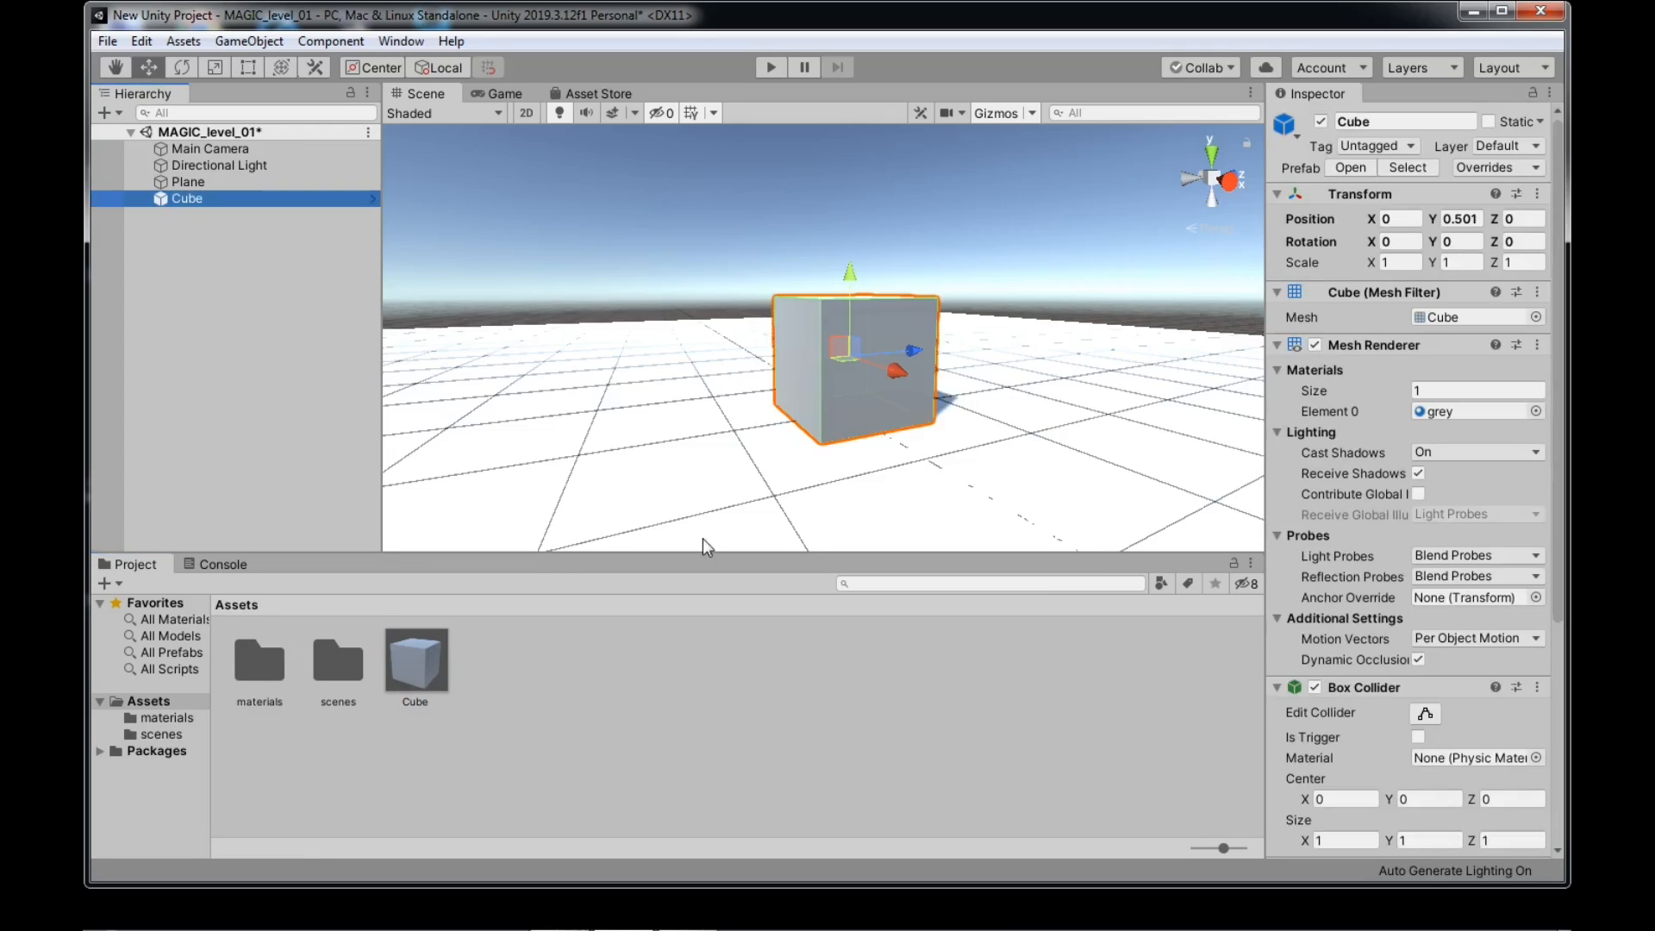
Add a second Cube prefab instance to the scene and move it along Z to about -2.06.
{"action": "left_click_drag", "start_coordinate": [430, 652], "coordinate": [277, 320]}
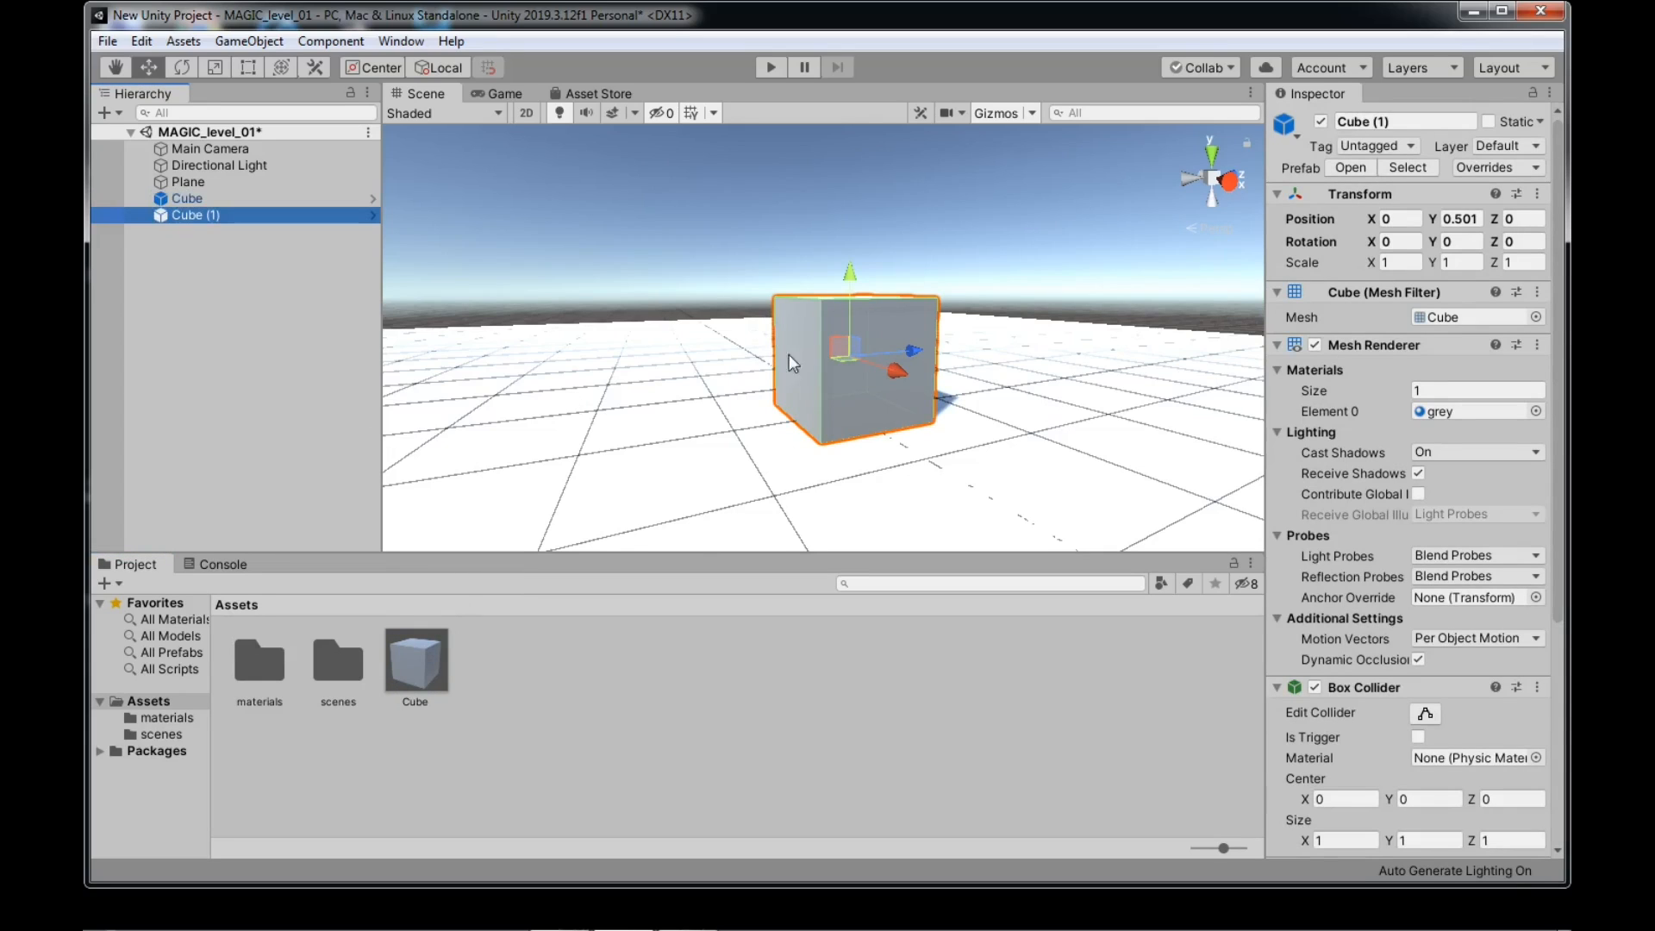
{"action": "left_click_drag", "start_coordinate": [914, 348], "coordinate": [728, 359]}
{"action": "scroll", "coordinate": [857, 426], "scroll_direction": "down", "scroll_amount": 5}
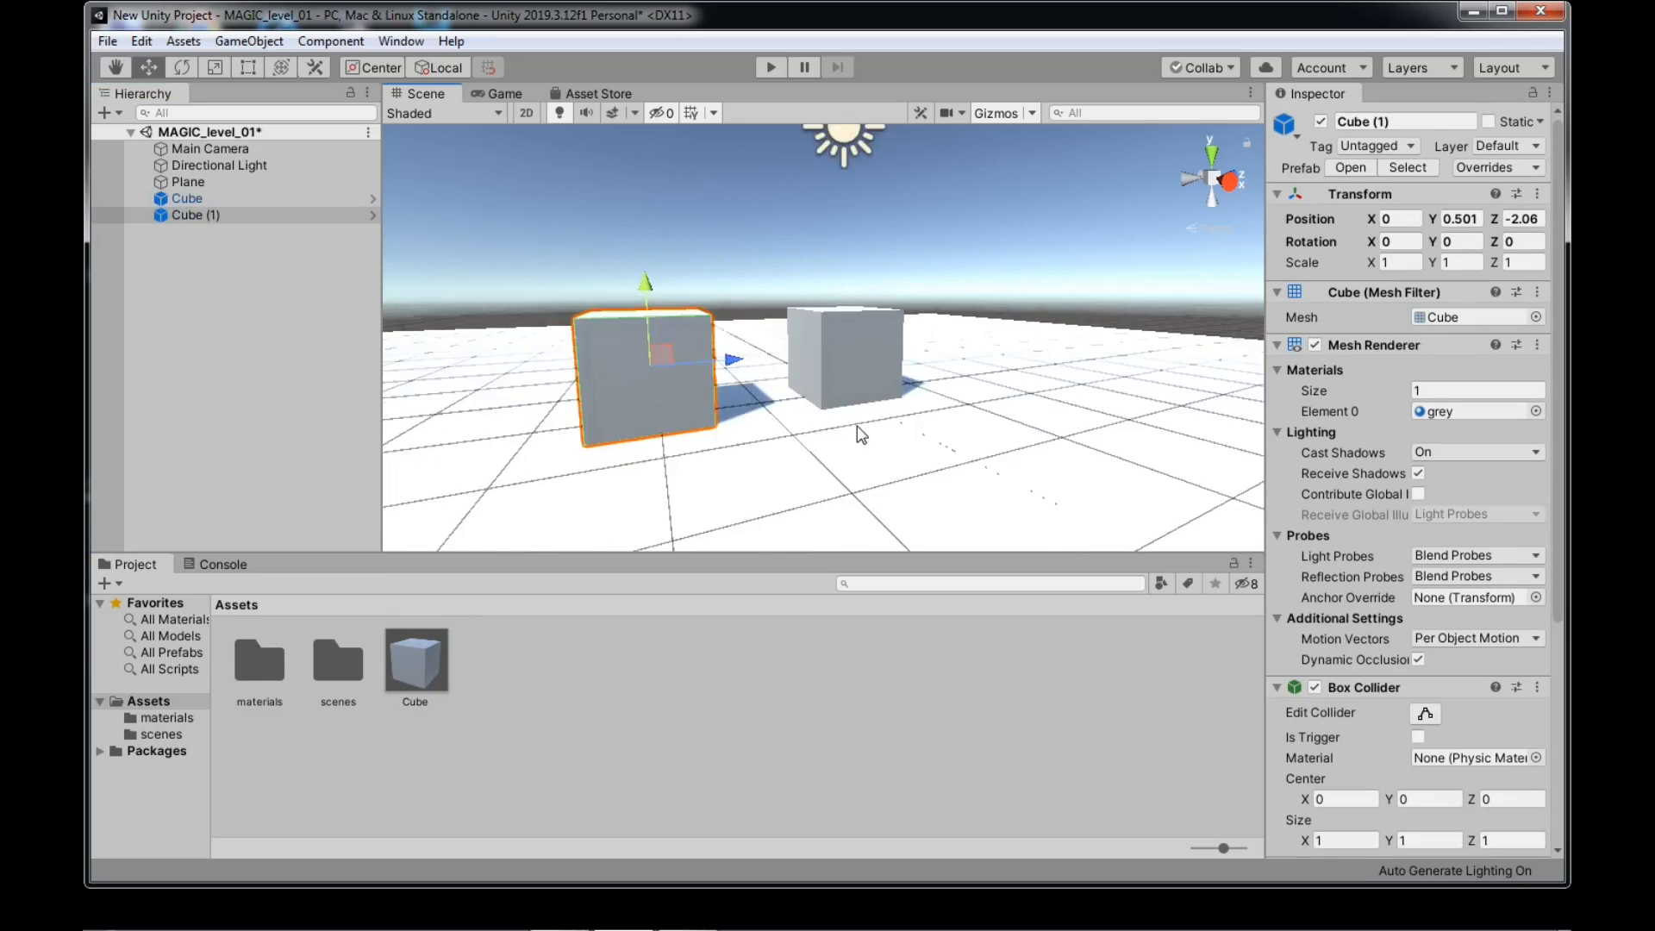
Place three more Cube prefab instances at different spots on the plane.
{"action": "left_click_drag", "start_coordinate": [414, 661], "coordinate": [934, 389]}
{"action": "left_click_drag", "start_coordinate": [402, 670], "coordinate": [621, 450]}
{"action": "left_click_drag", "start_coordinate": [426, 666], "coordinate": [870, 468]}
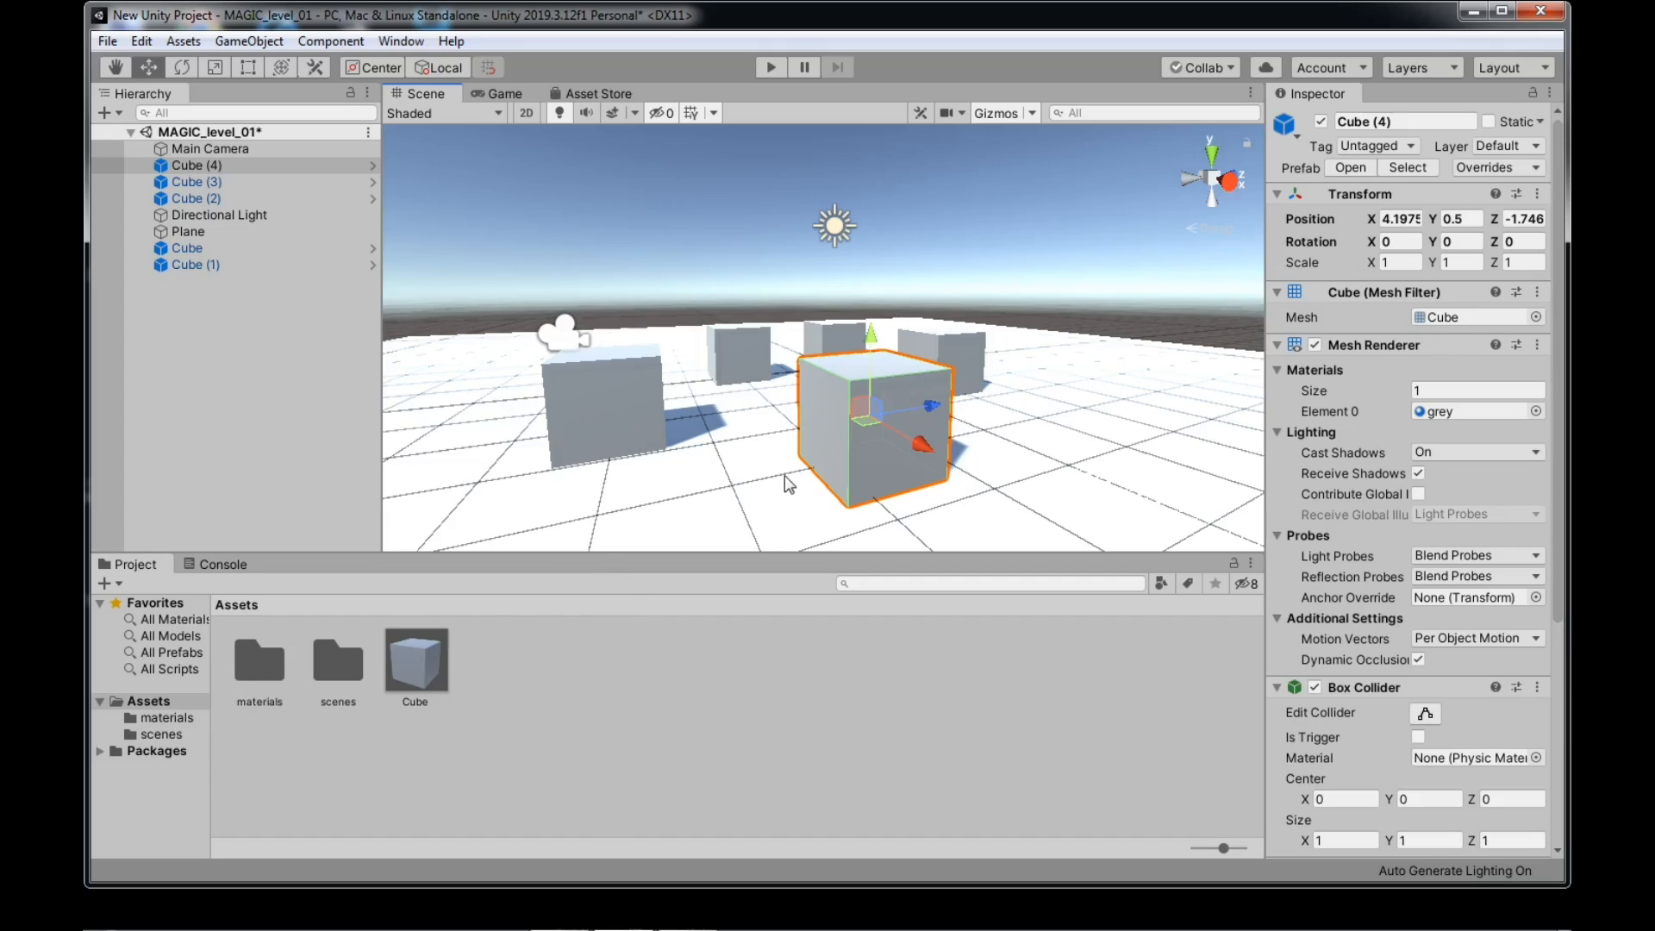
Open the Cube prefab for editing, assign it the blue material and return to the scene.
{"action": "left_click", "coordinate": [431, 661]}
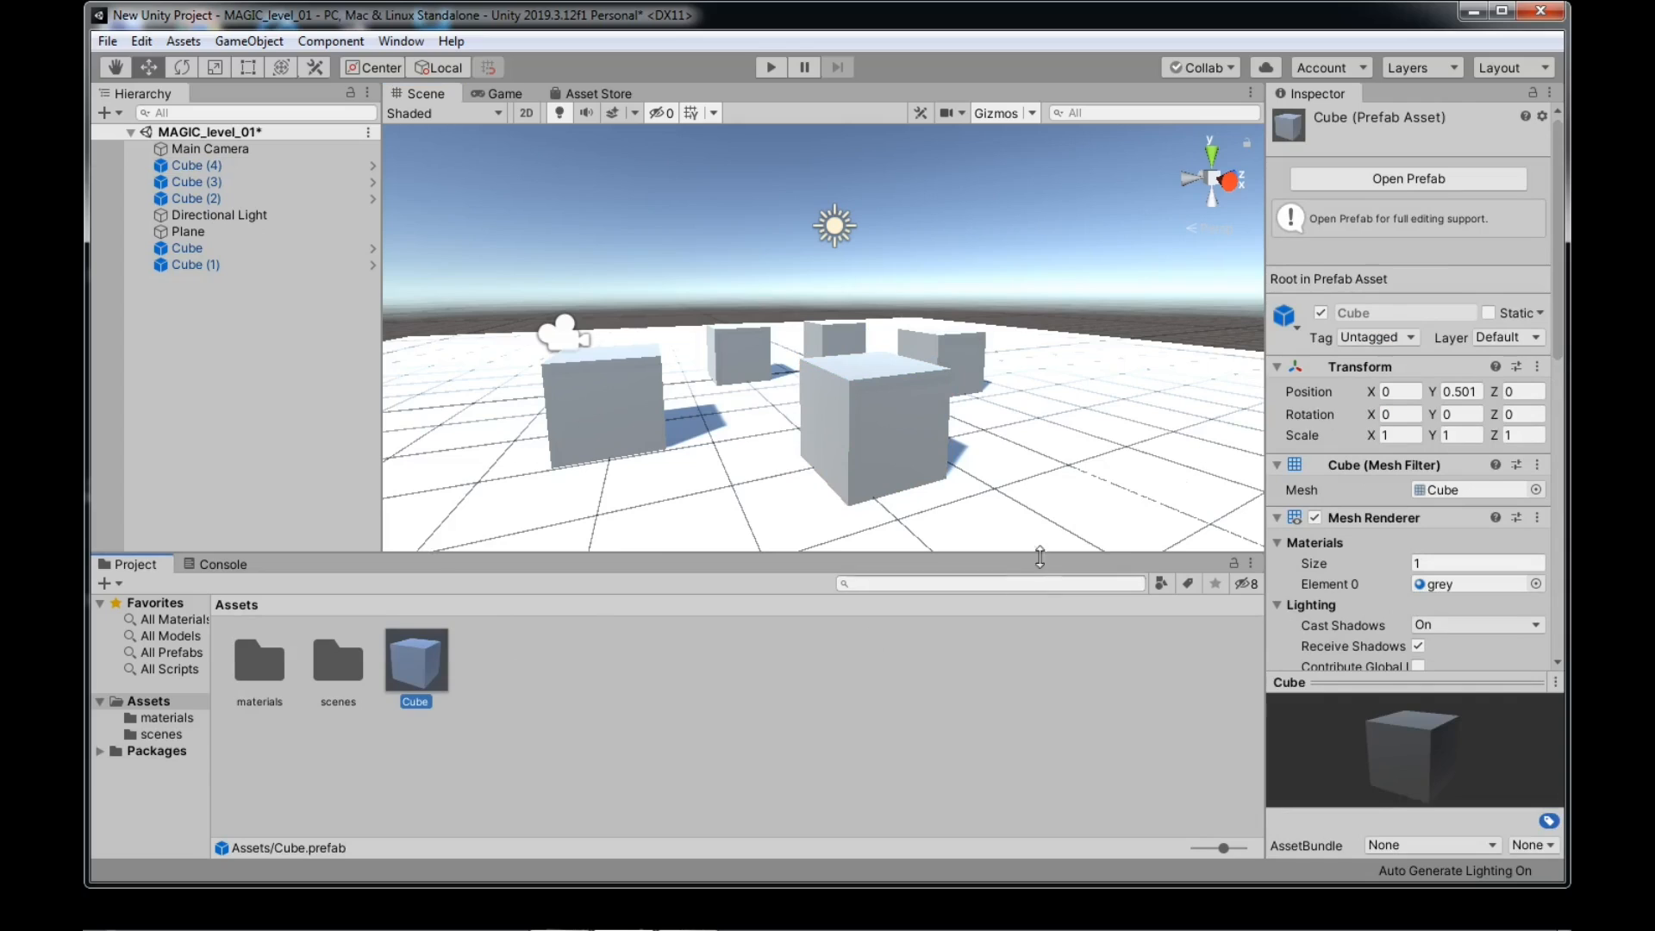
{"action": "left_click", "coordinate": [1416, 181]}
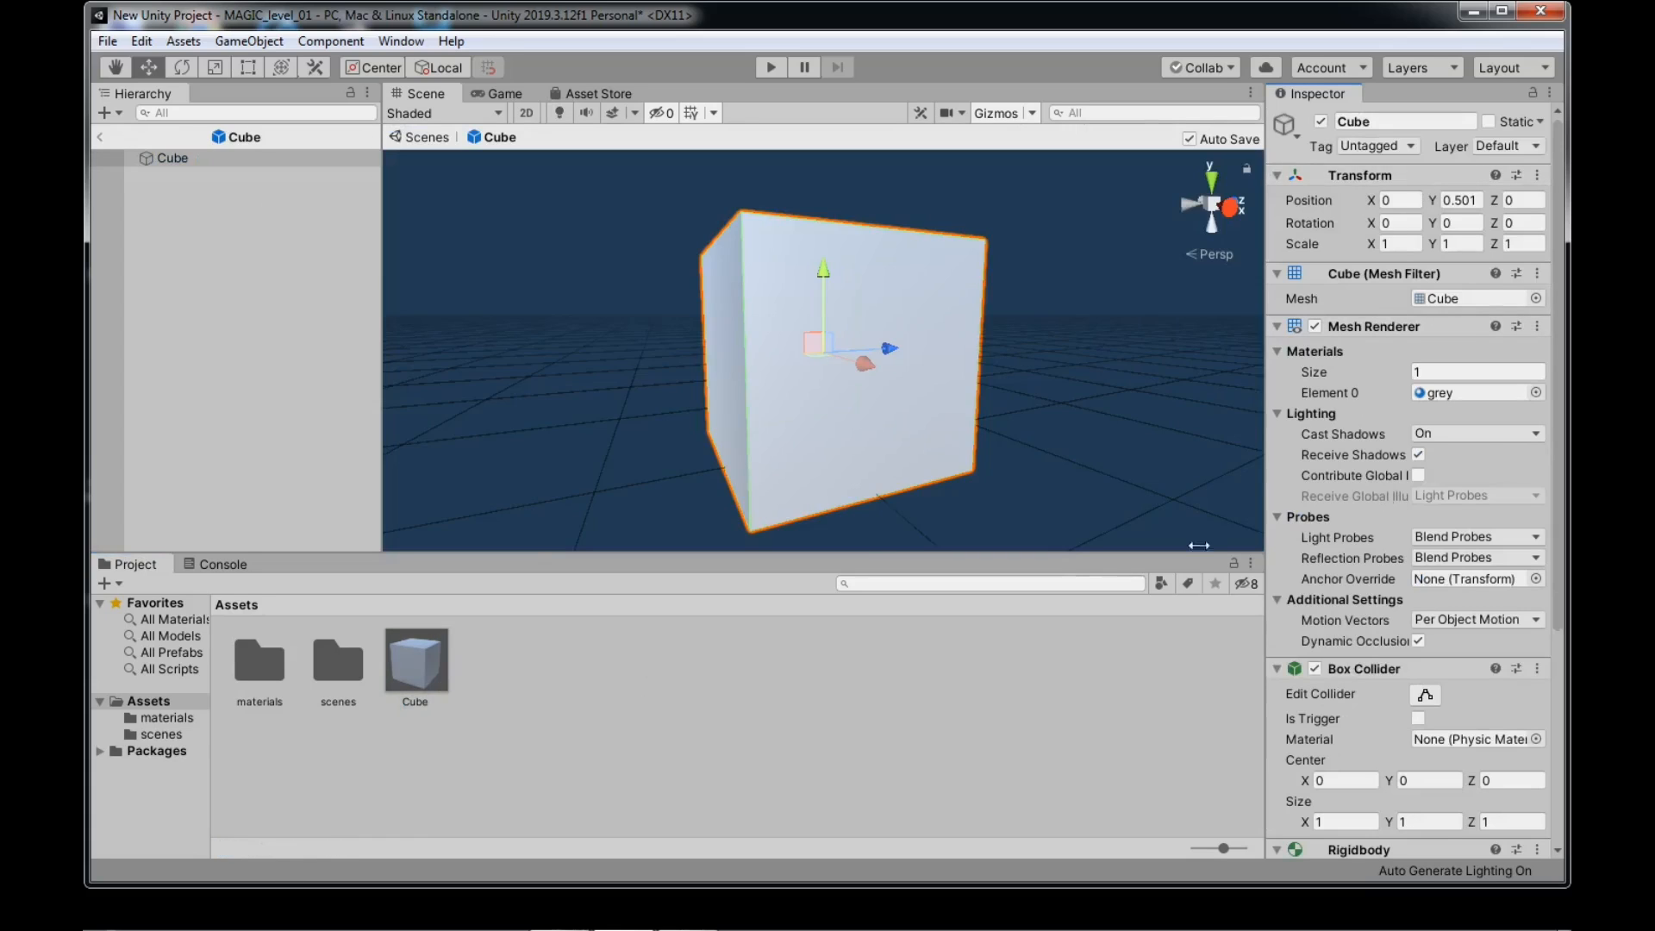
{"action": "scroll", "coordinate": [1384, 567], "scroll_direction": "down", "scroll_amount": 6}
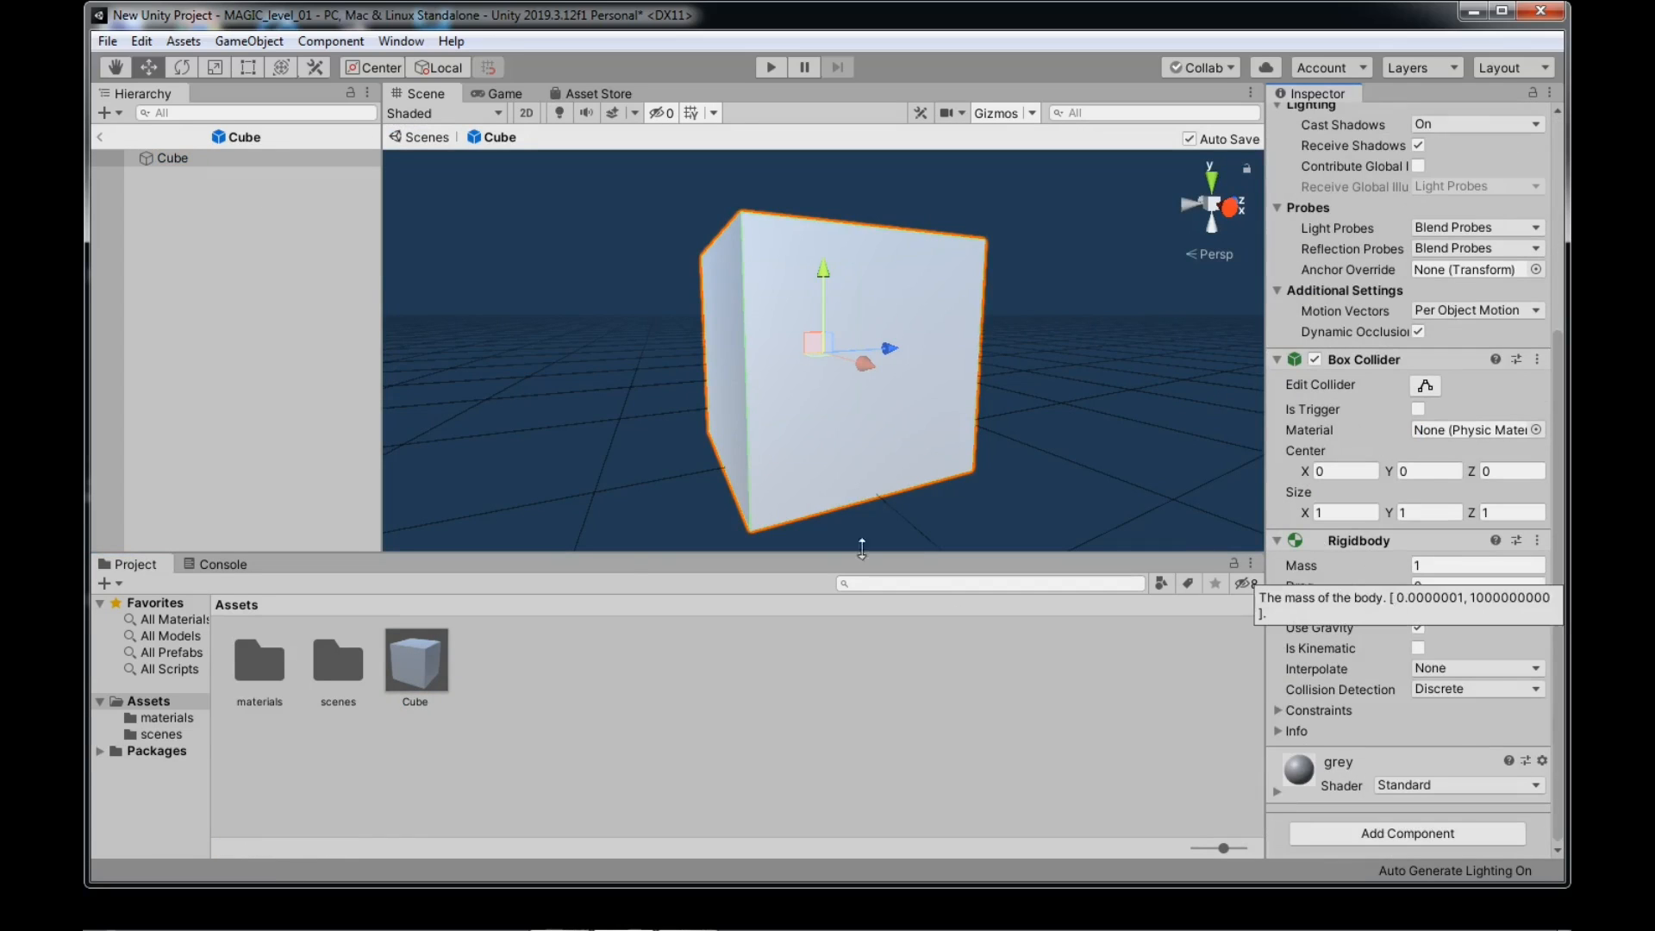
{"action": "double_click", "coordinate": [274, 662]}
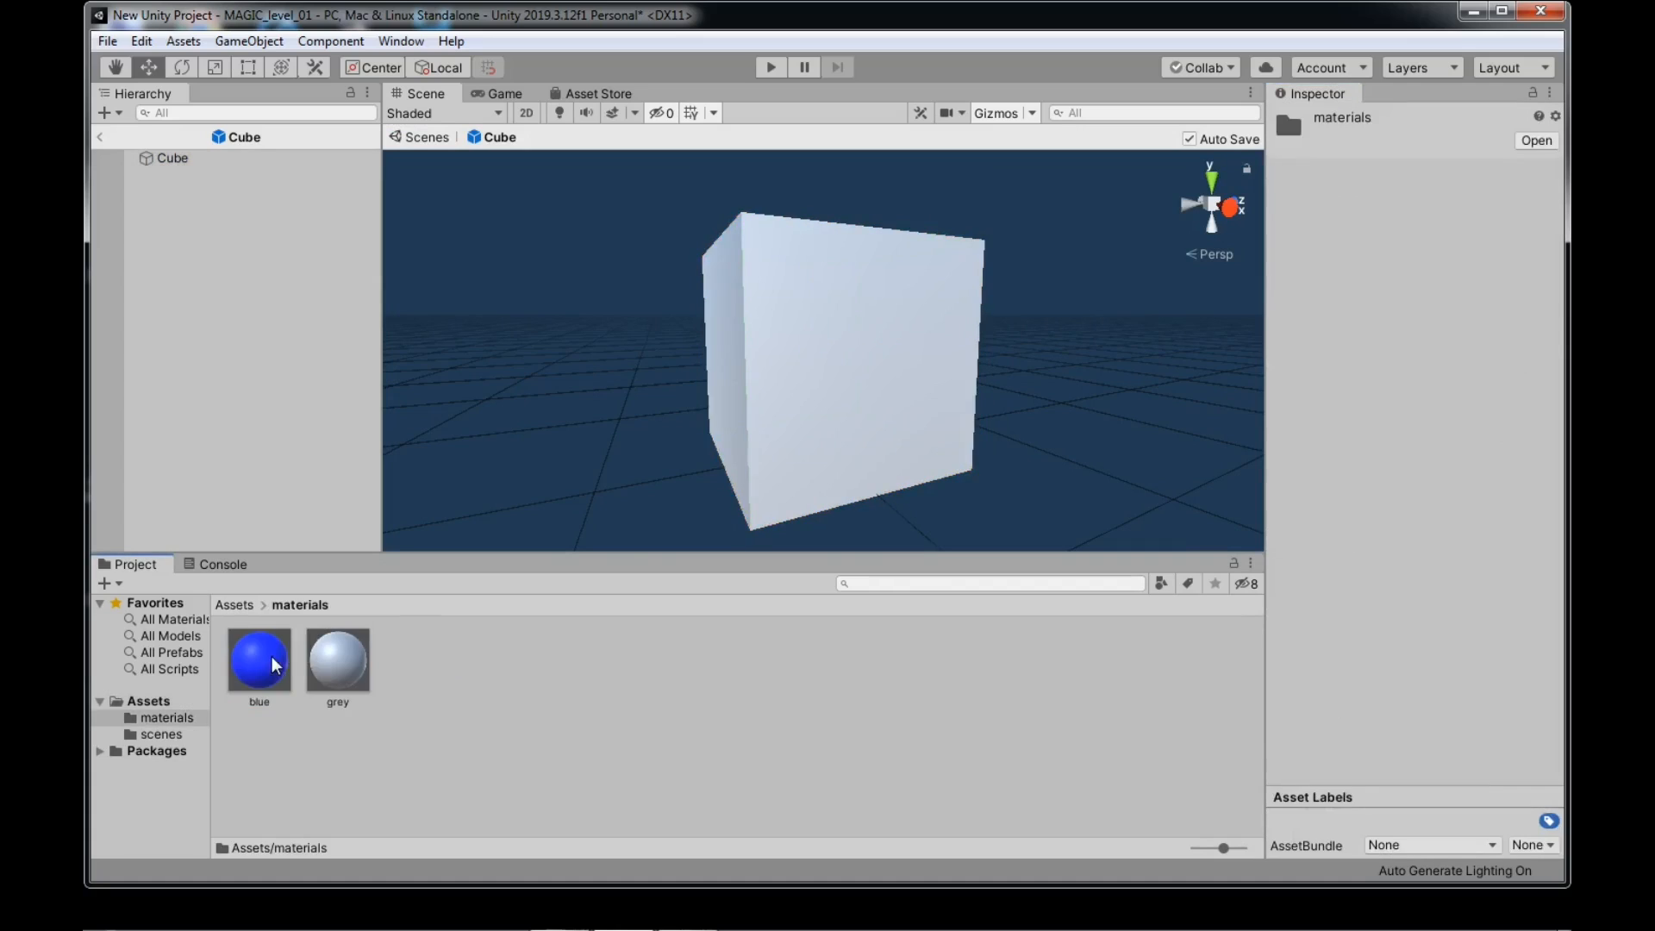
{"action": "left_click_drag", "start_coordinate": [270, 670], "coordinate": [850, 405]}
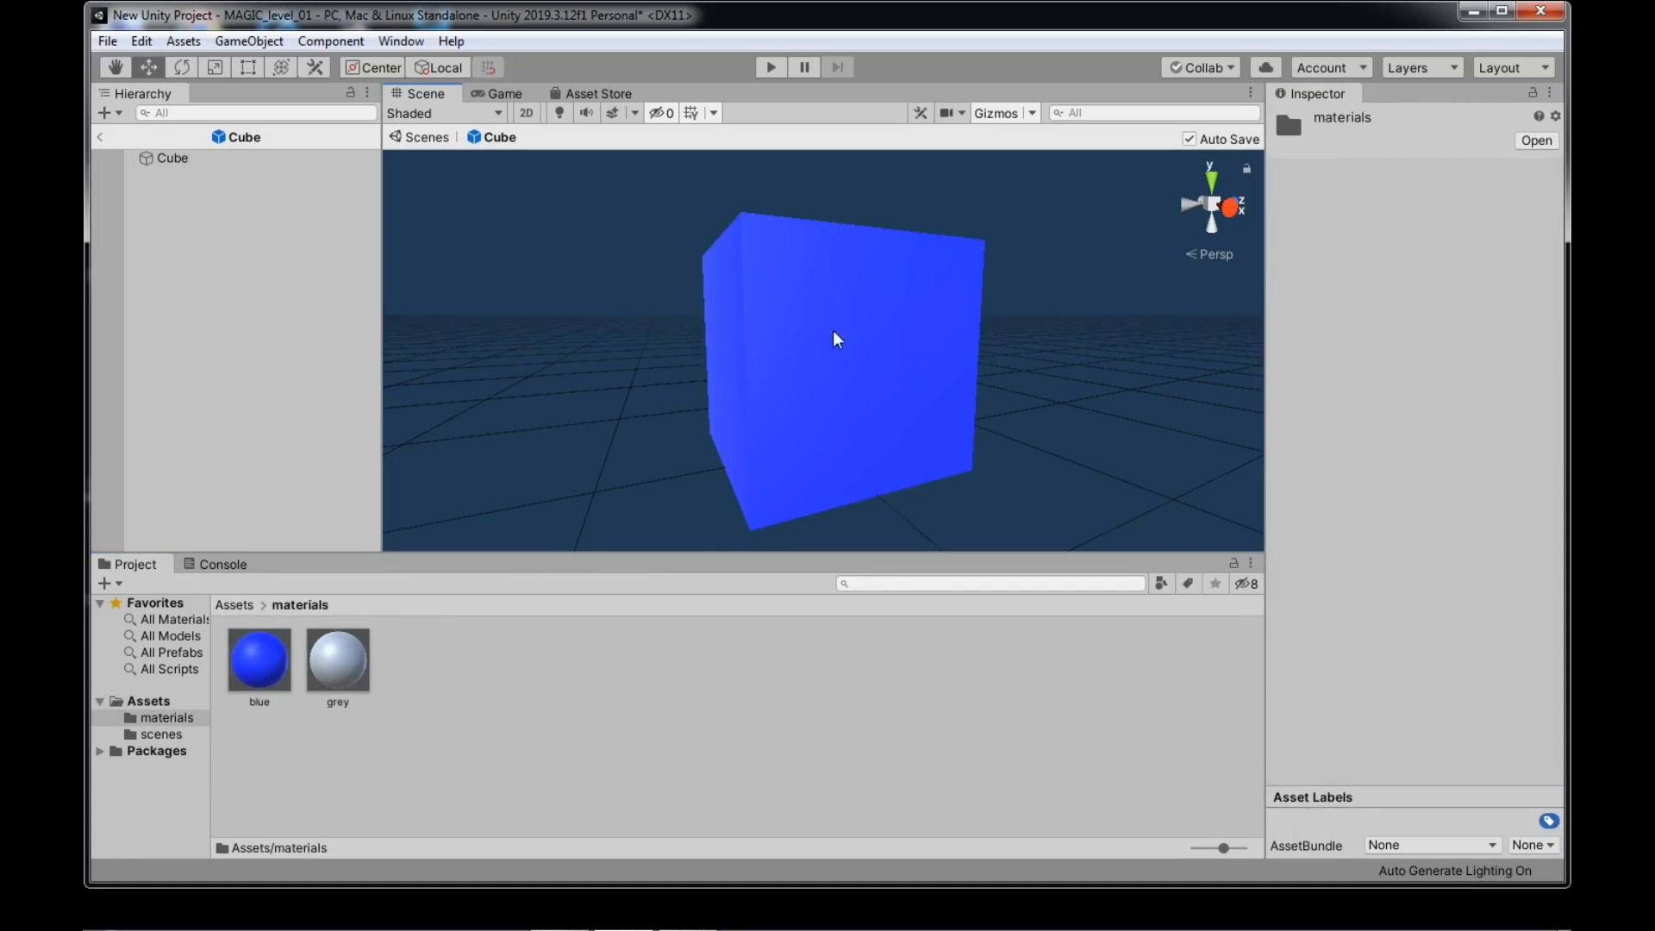
{"action": "left_click", "coordinate": [101, 139]}
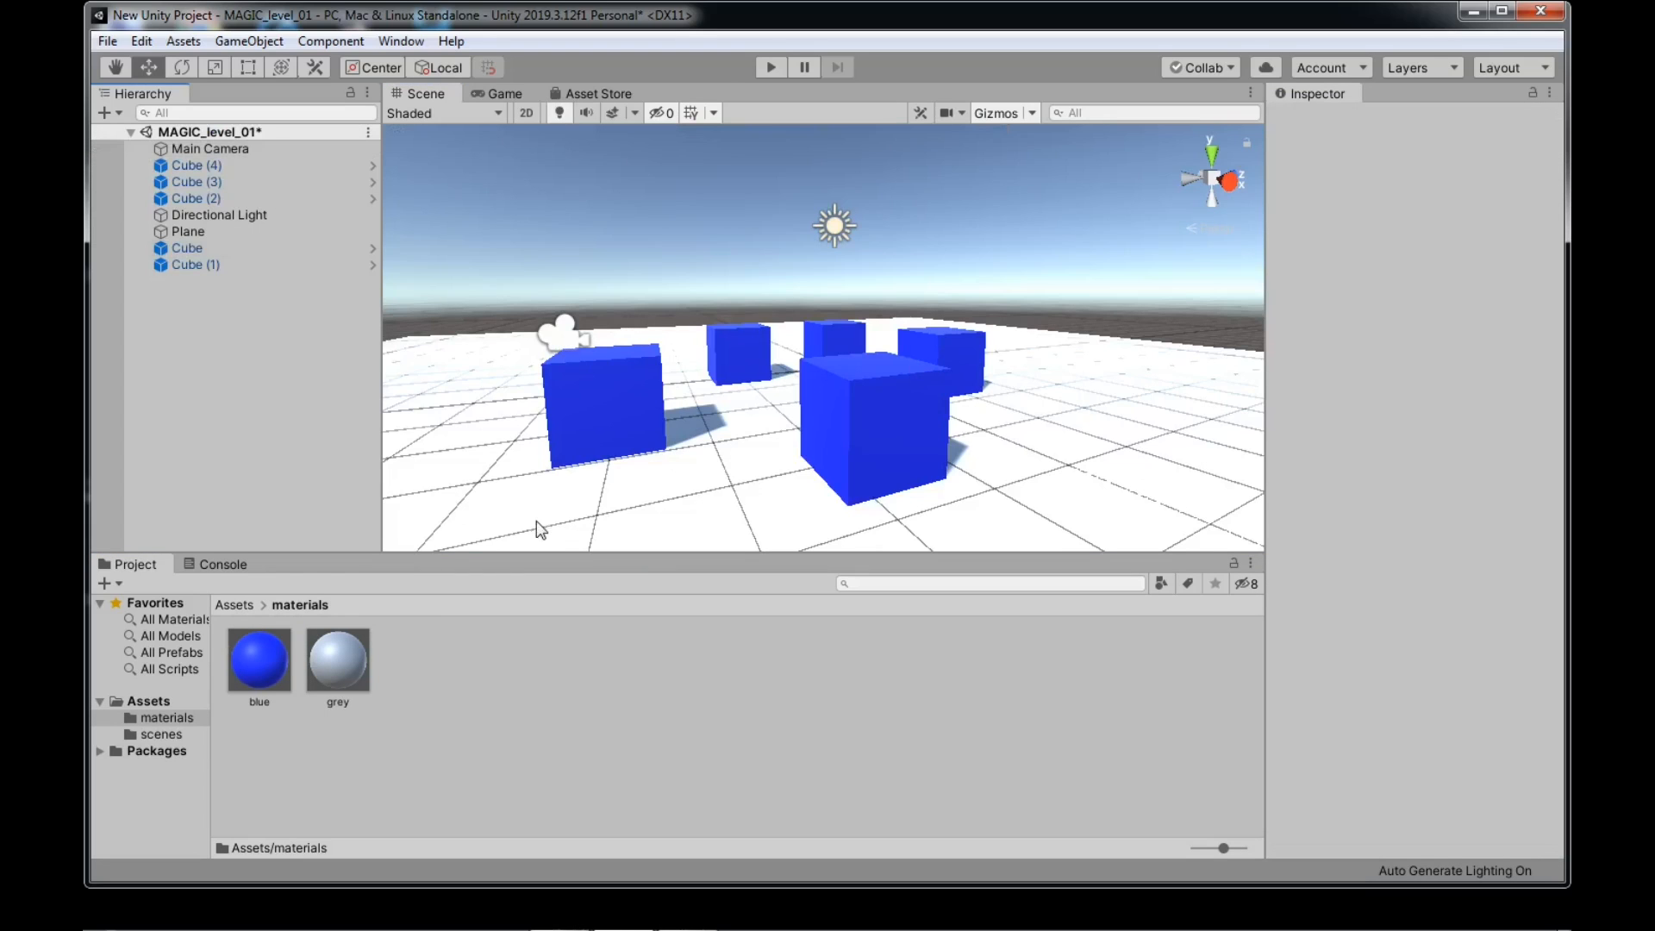
Assign the grey material to the Cube (3) instance and apply all its overrides to the Cube prefab.
{"action": "left_click", "coordinate": [241, 605]}
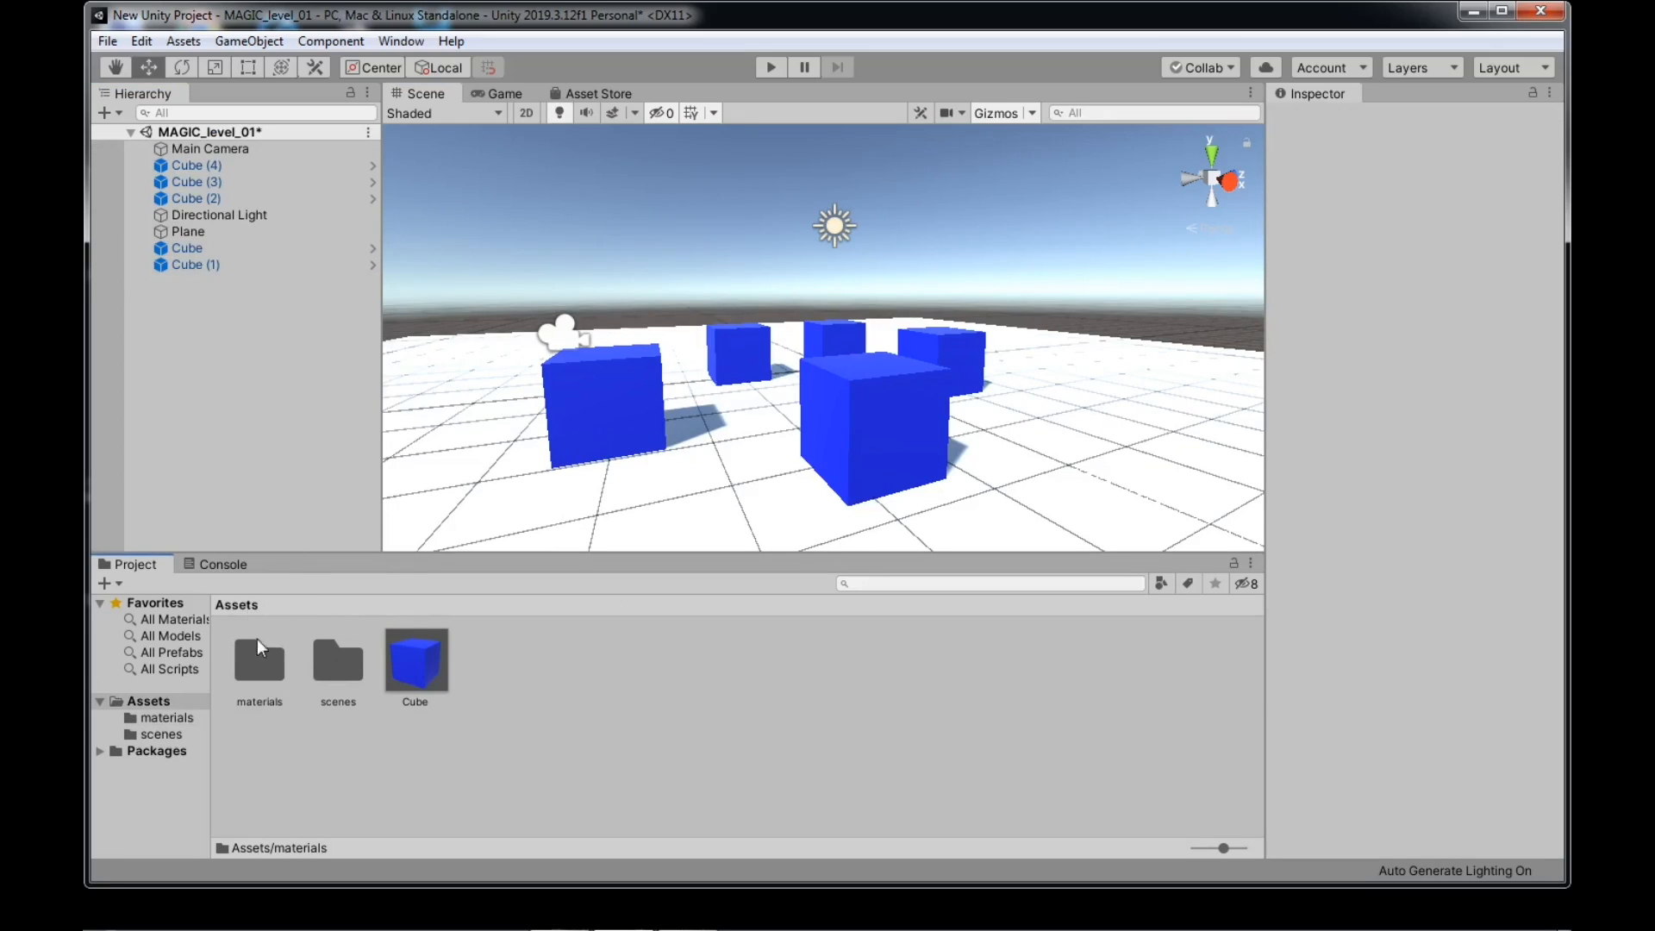
{"action": "double_click", "coordinate": [267, 670]}
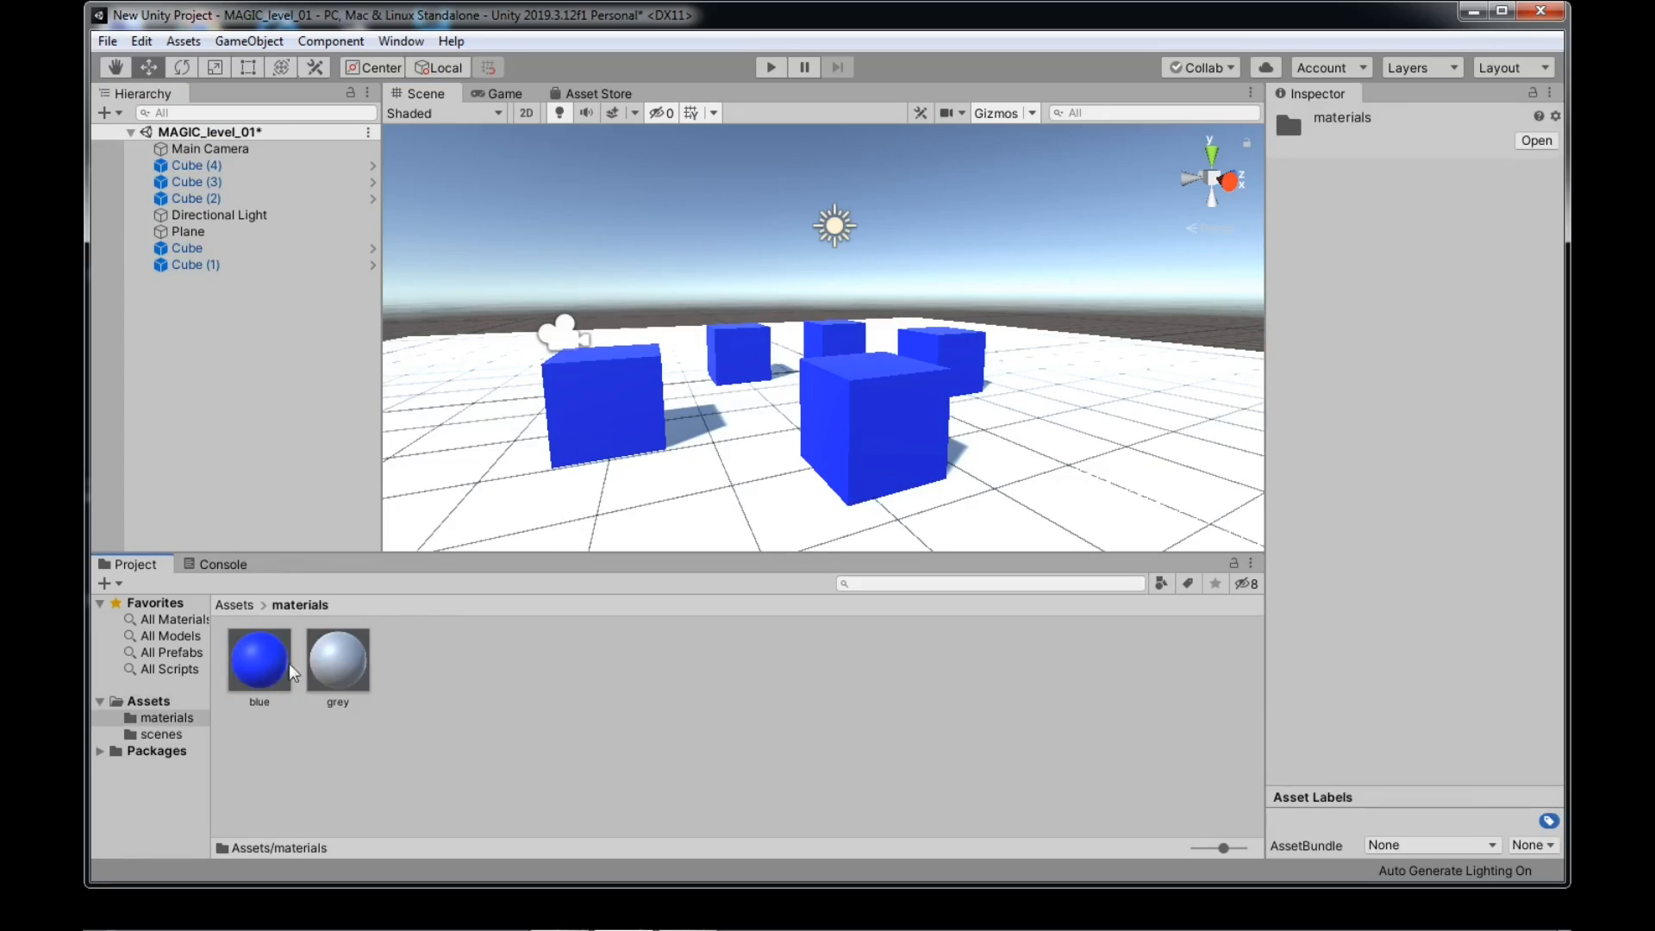
{"action": "left_click_drag", "start_coordinate": [350, 660], "coordinate": [511, 485]}
{"action": "mouse_move", "coordinate": [597, 385]}
{"action": "left_mouse_down"}
{"action": "mouse_move", "coordinate": [245, 186]}
{"action": "mouse_move", "coordinate": [206, 209]}
{"action": "mouse_move", "coordinate": [572, 378]}
{"action": "left_mouse_up"}
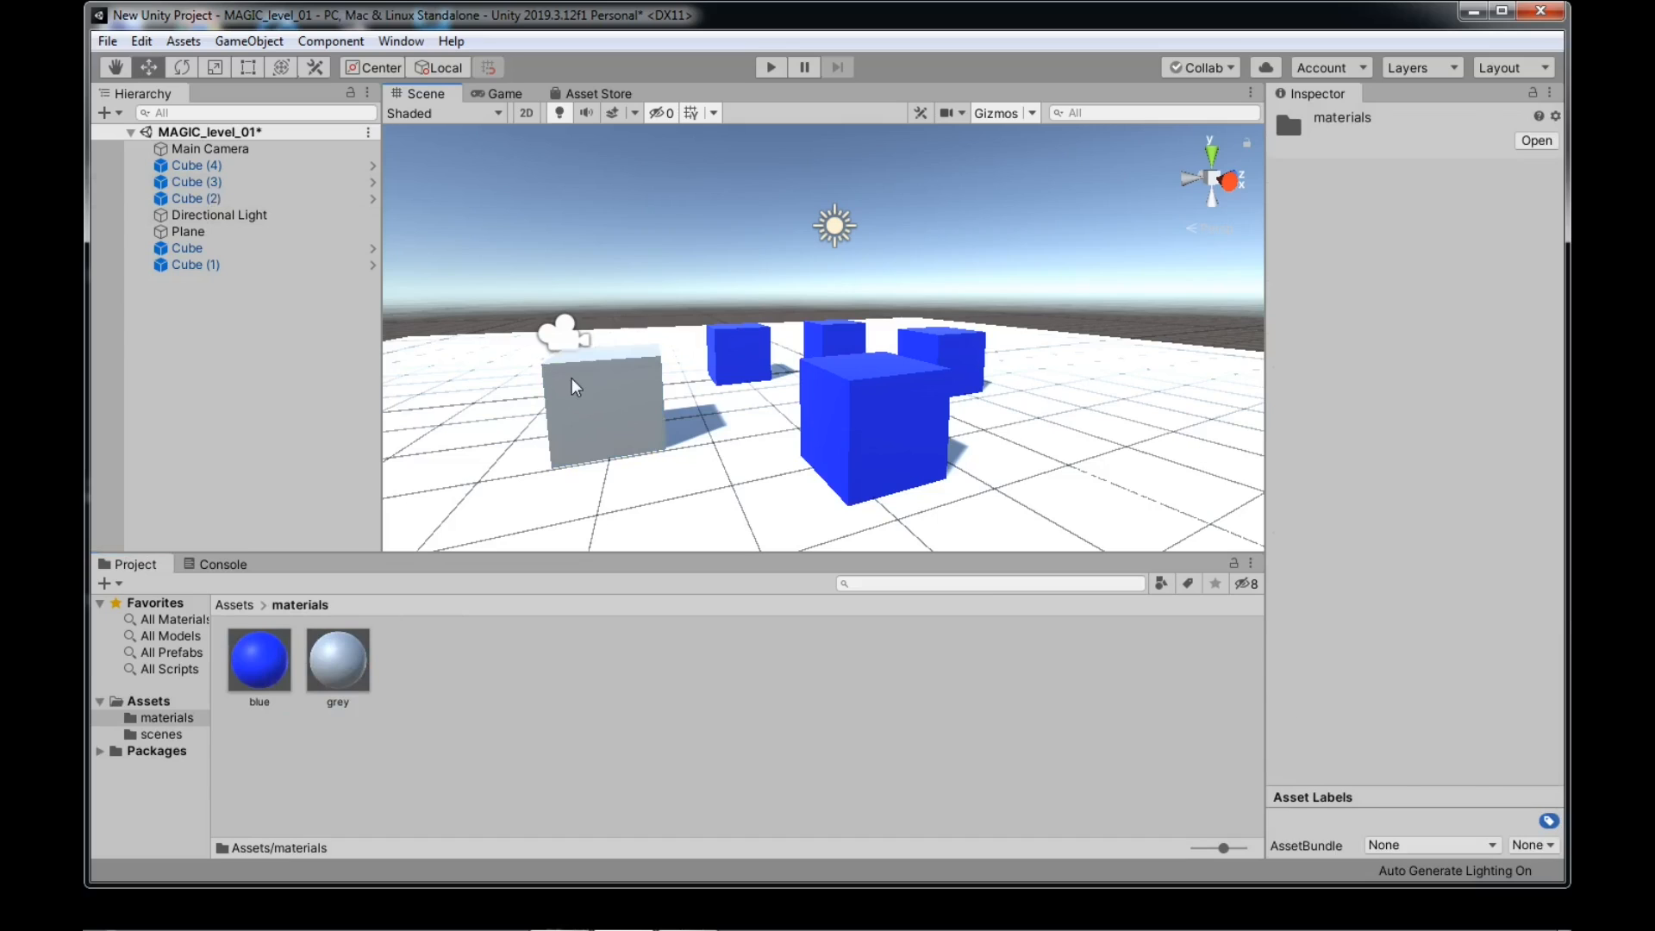
{"action": "left_click", "coordinate": [572, 377]}
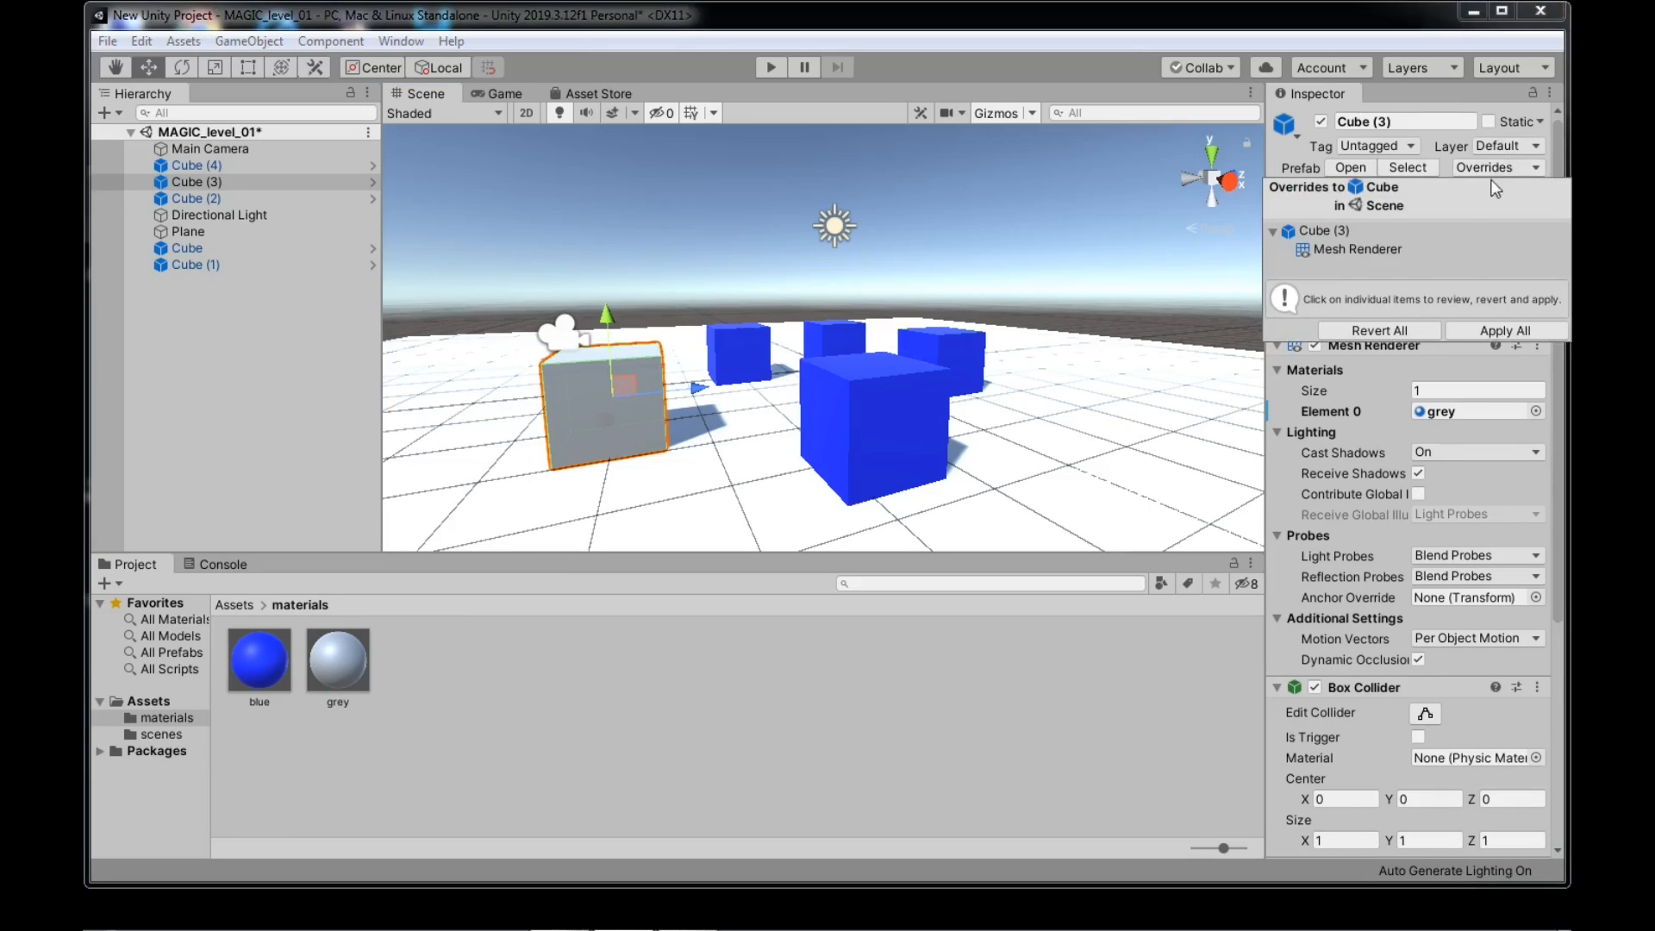
{"action": "left_click", "coordinate": [1489, 329]}
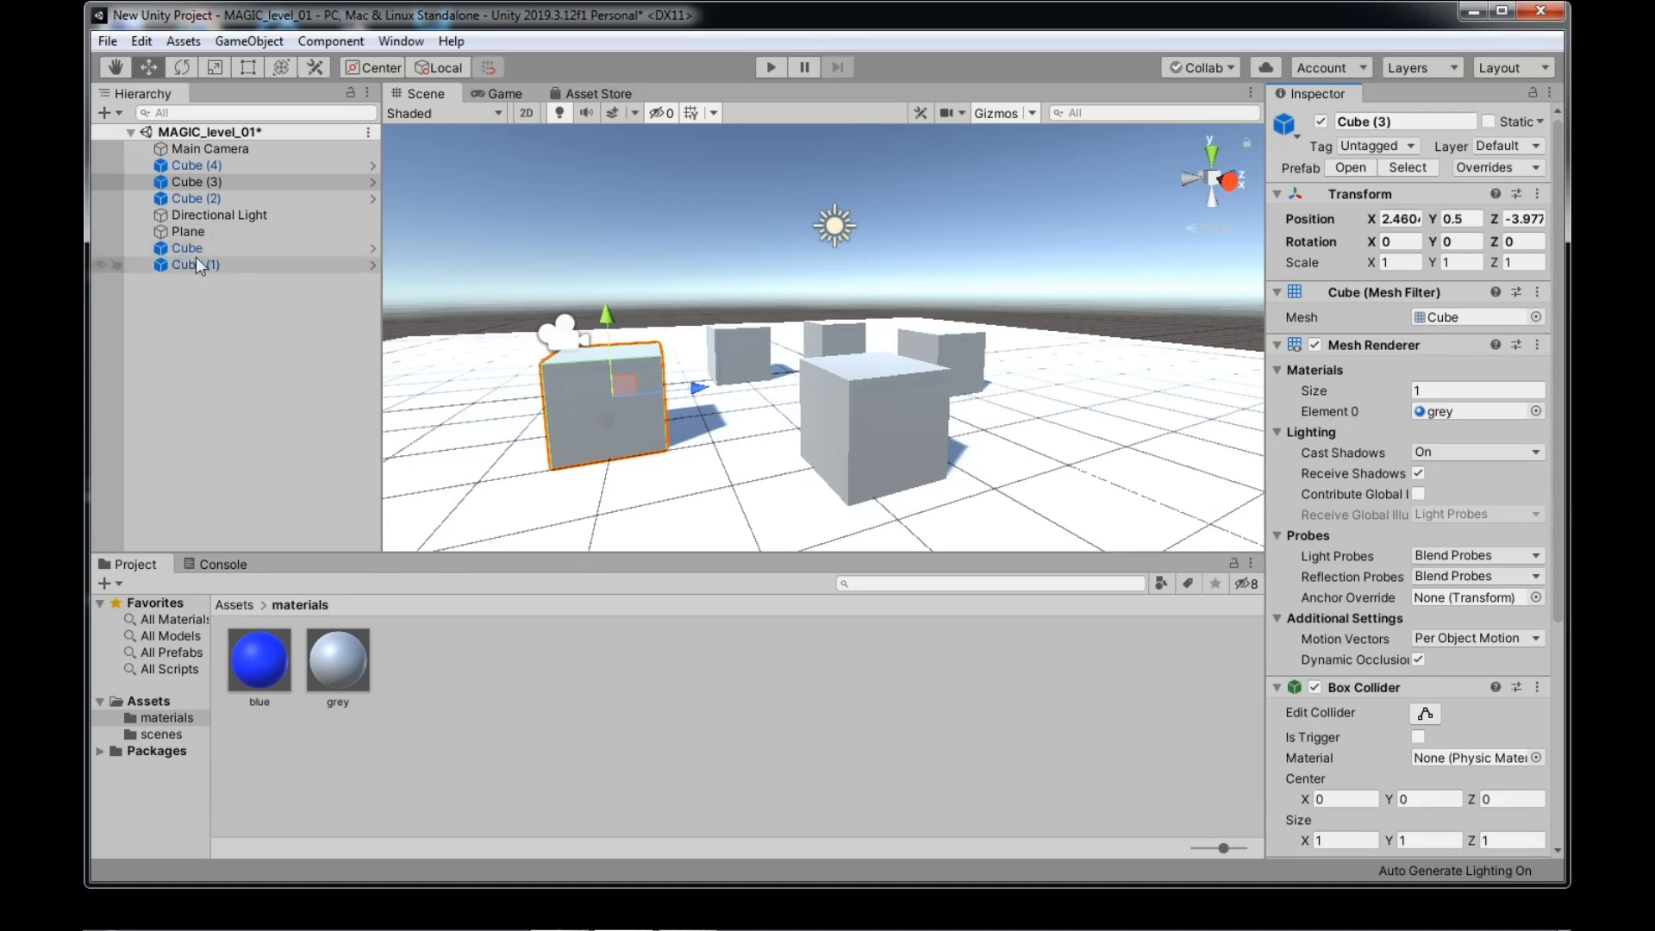
{"action": "left_click", "coordinate": [231, 314]}
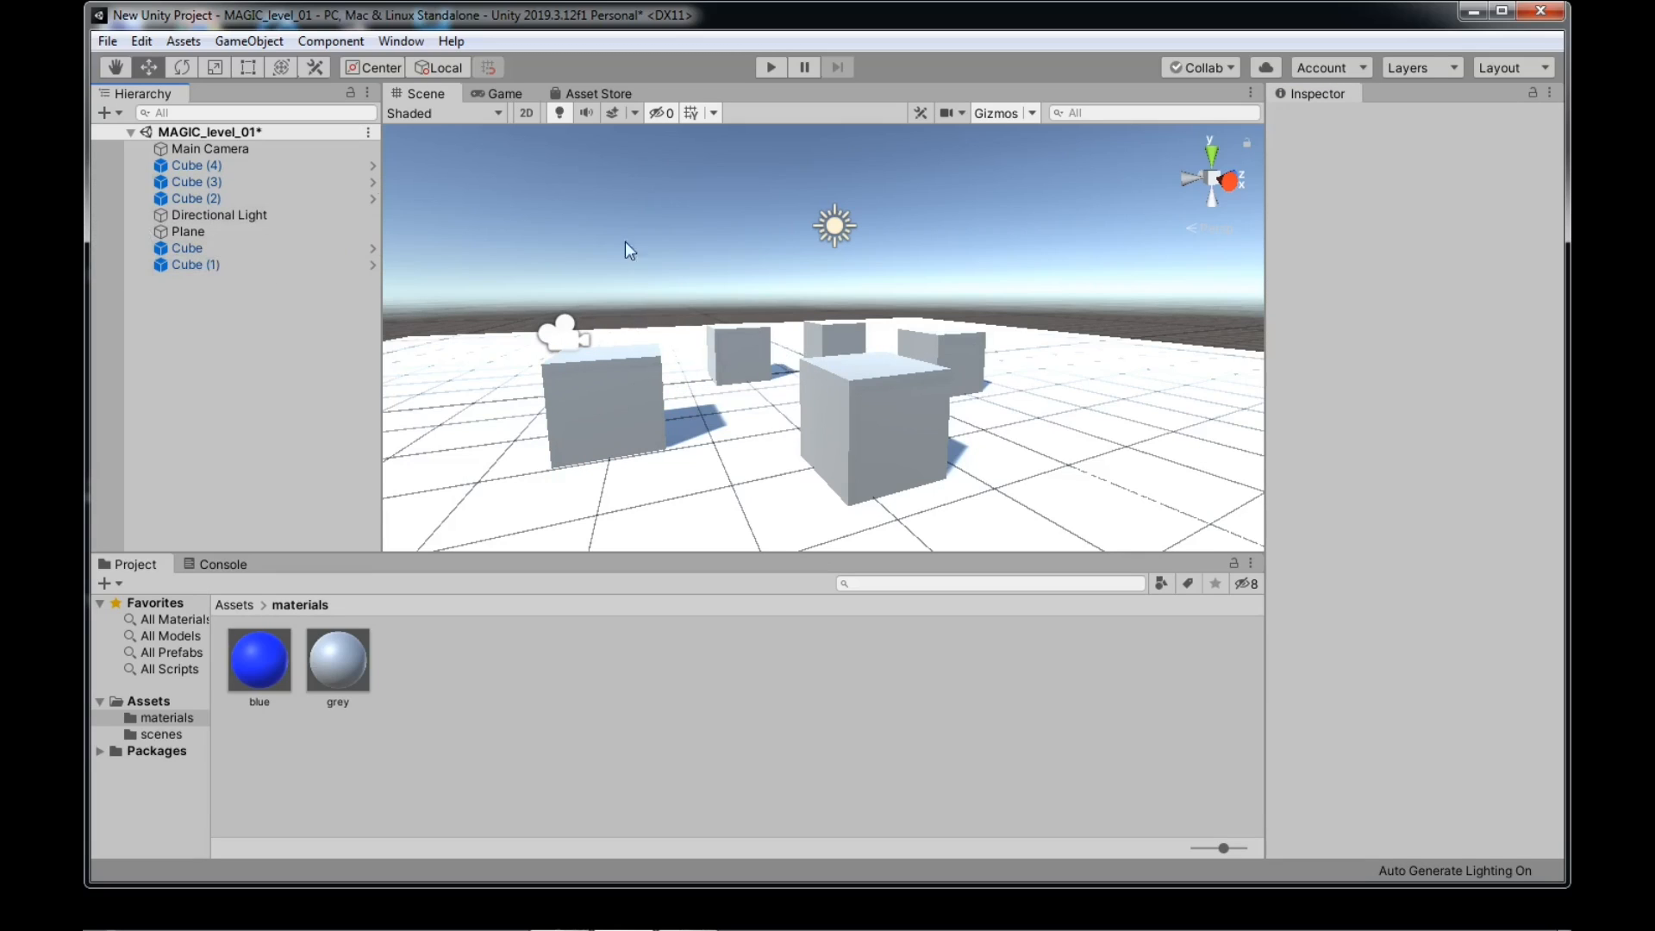
Go back to the Assets folder, select the Cube (3) instance and bring up its object commands.
{"action": "left_click", "coordinate": [235, 604]}
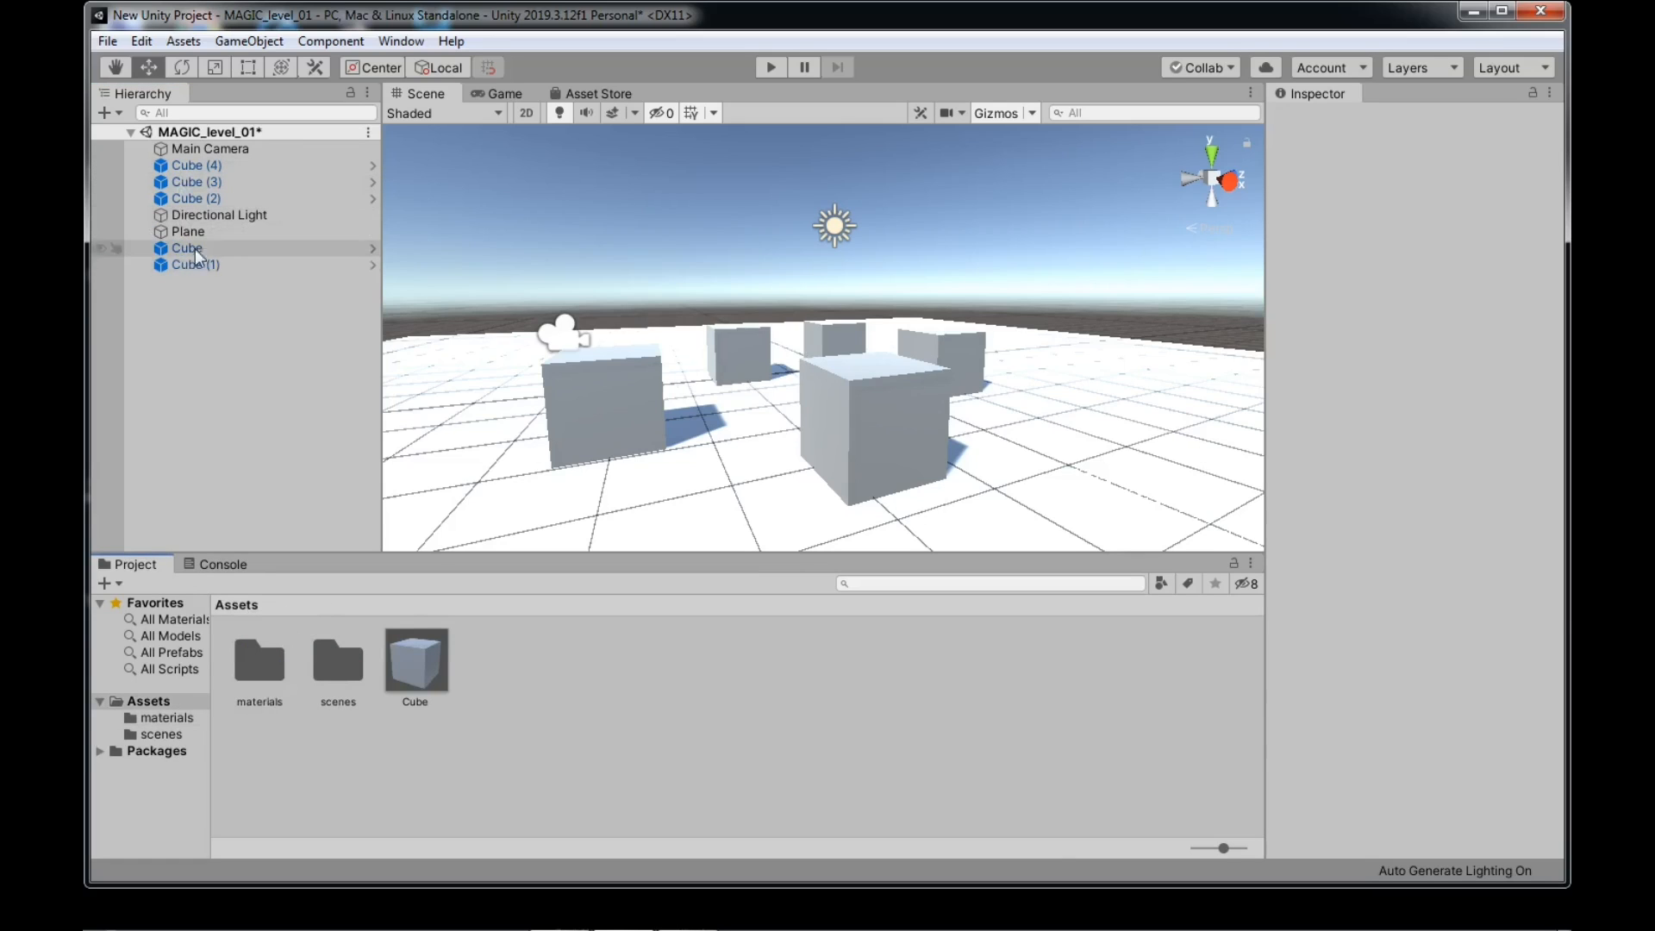
{"action": "left_click", "coordinate": [607, 399]}
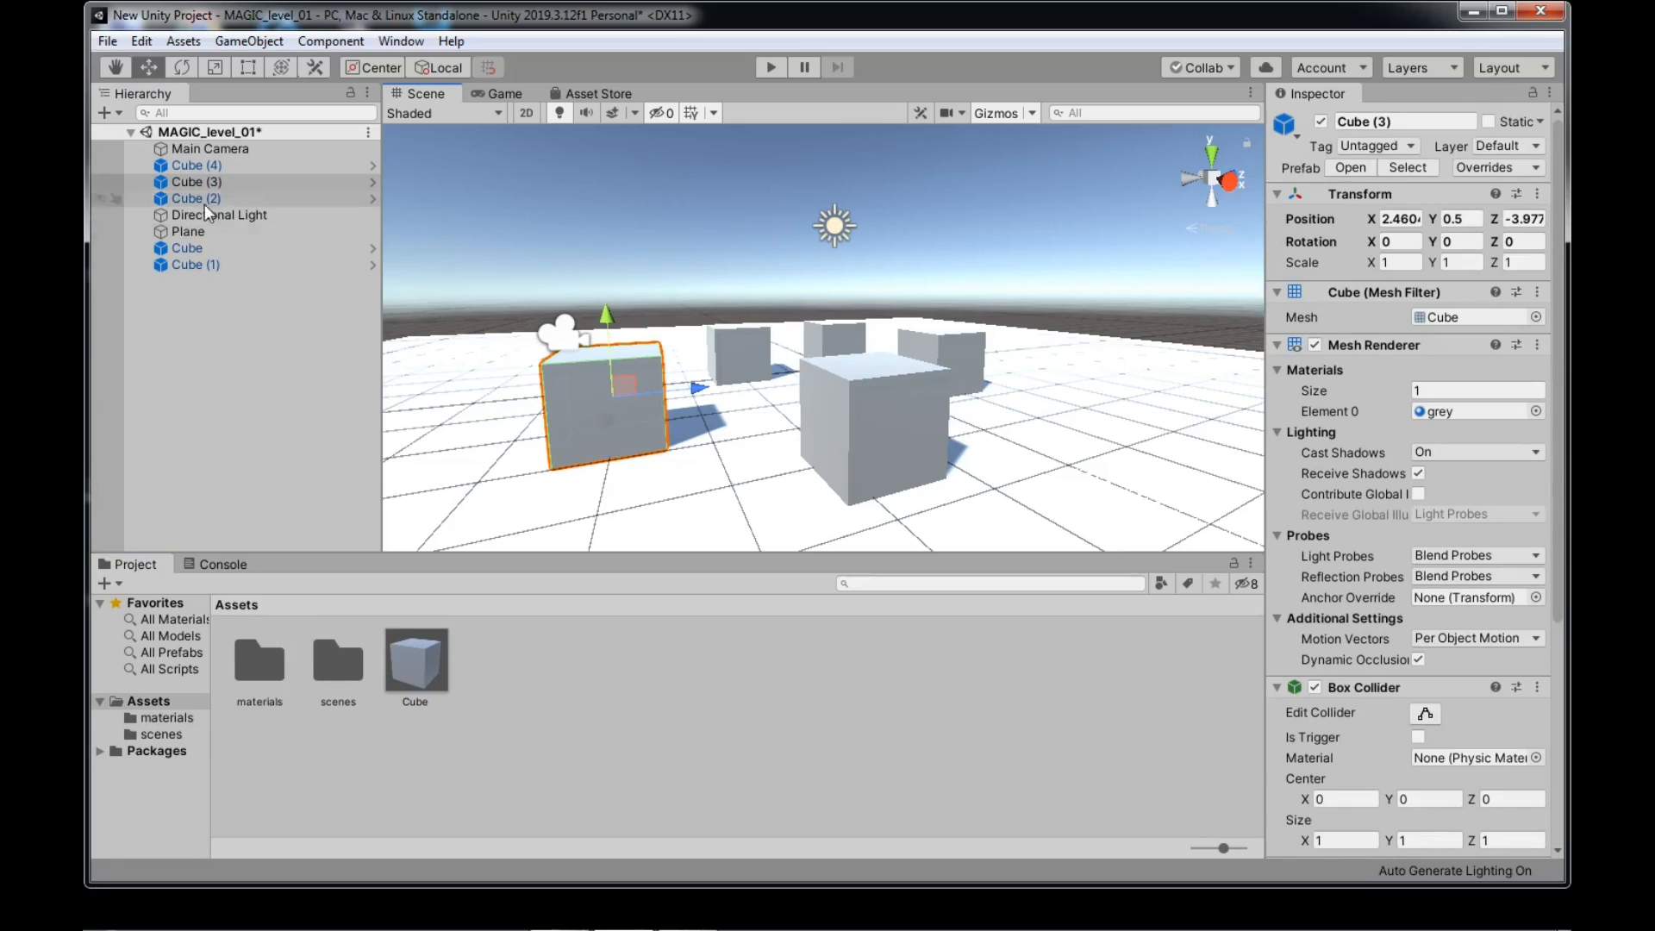
{"action": "right_click", "coordinate": [217, 179]}
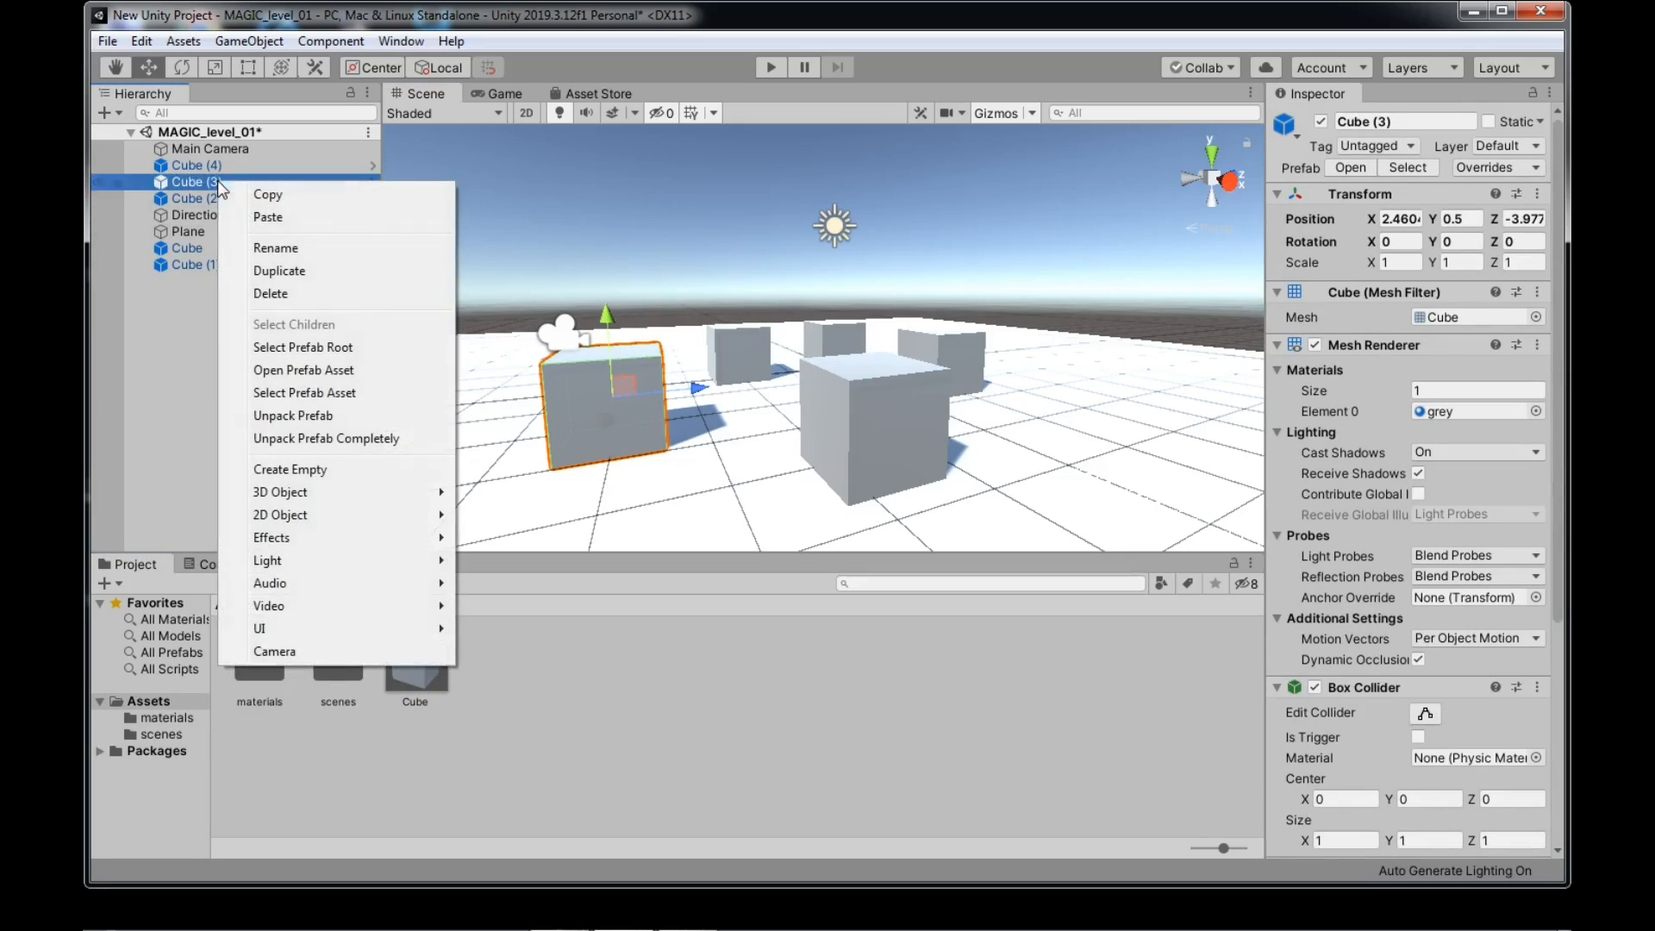